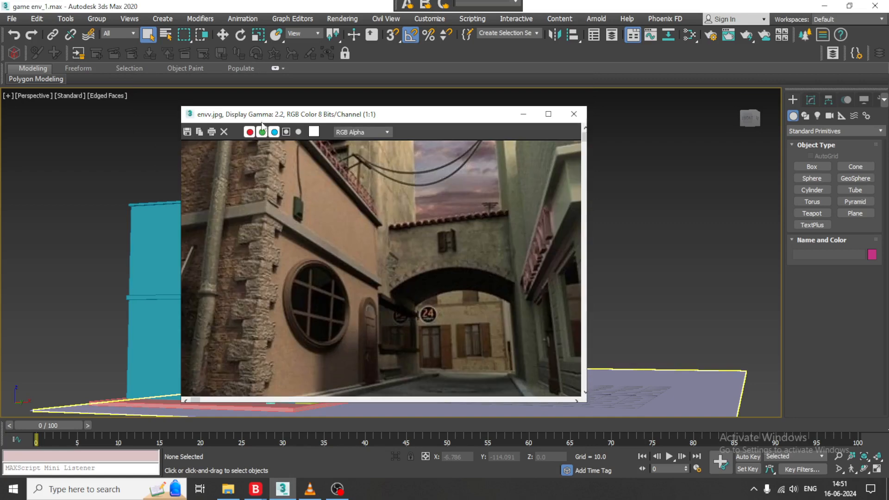
Move the envv.jpg reference image aside and bring the building wall with the round window into view.
{"action": "left_click_drag", "start_coordinate": [262, 120], "coordinate": [113, 72]}
{"action": "left_click", "coordinate": [584, 281]}
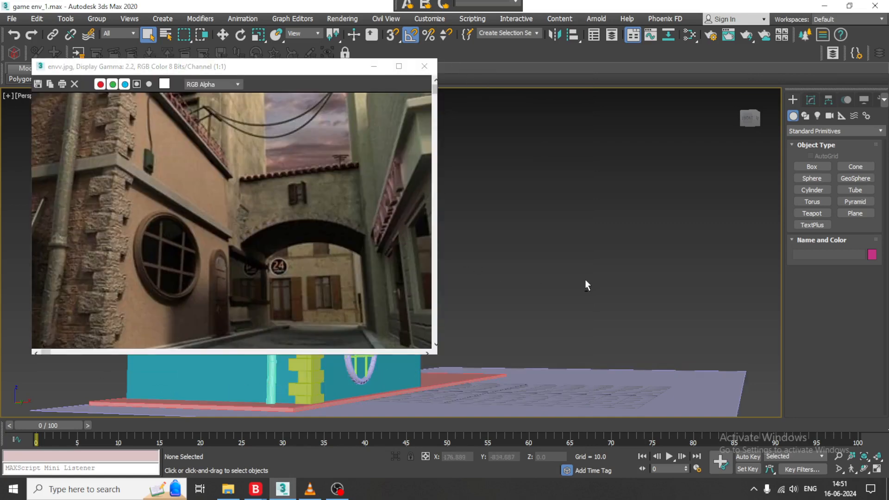
{"action": "scroll", "coordinate": [585, 282], "scroll_direction": "up", "scroll_amount": 6}
{"action": "left_click", "coordinate": [536, 304]}
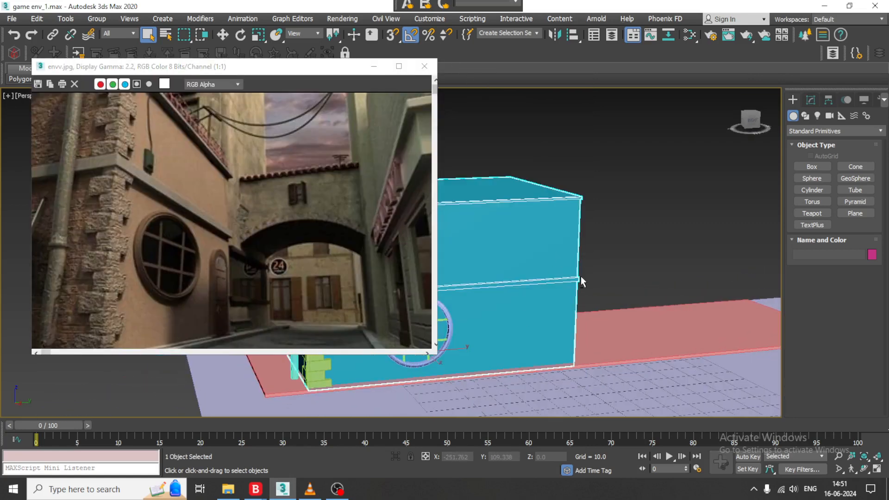
{"action": "middle_click_drag", "start_coordinate": [579, 279], "coordinate": [845, 161], "text": "alt"}
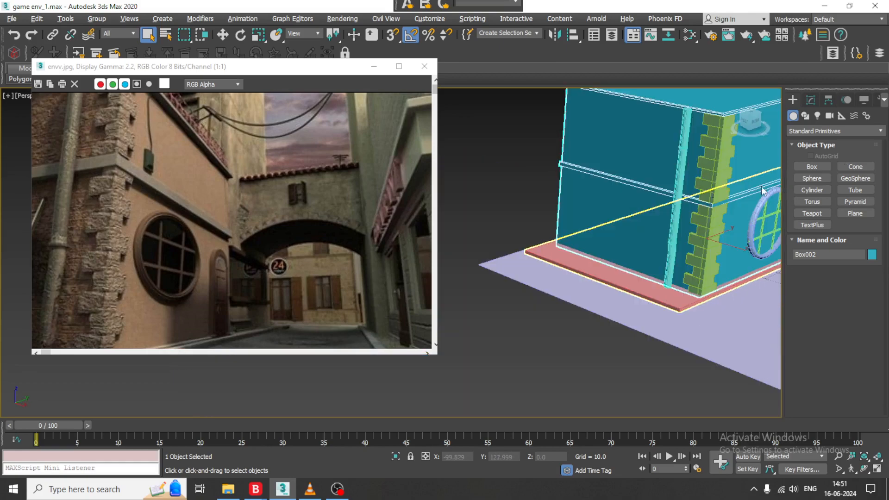
{"action": "middle_click_drag", "start_coordinate": [709, 185], "coordinate": [688, 203]}
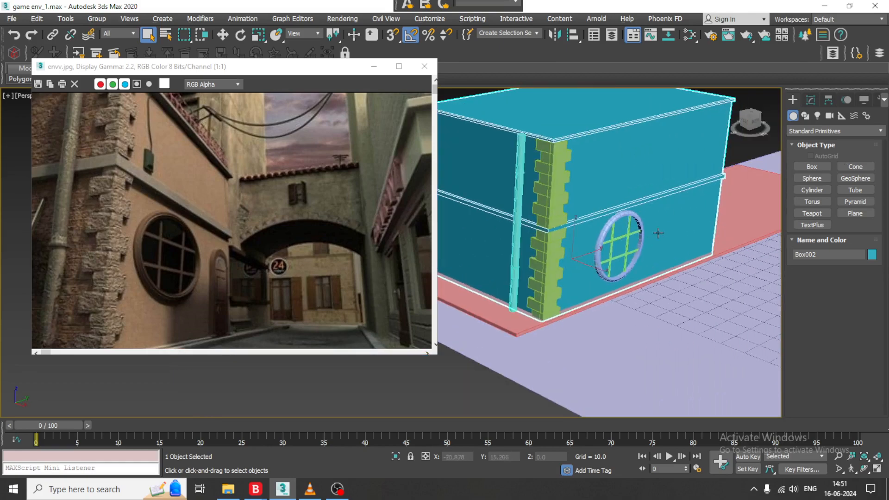
{"action": "middle_click_drag", "start_coordinate": [621, 235], "coordinate": [639, 247], "text": "alt"}
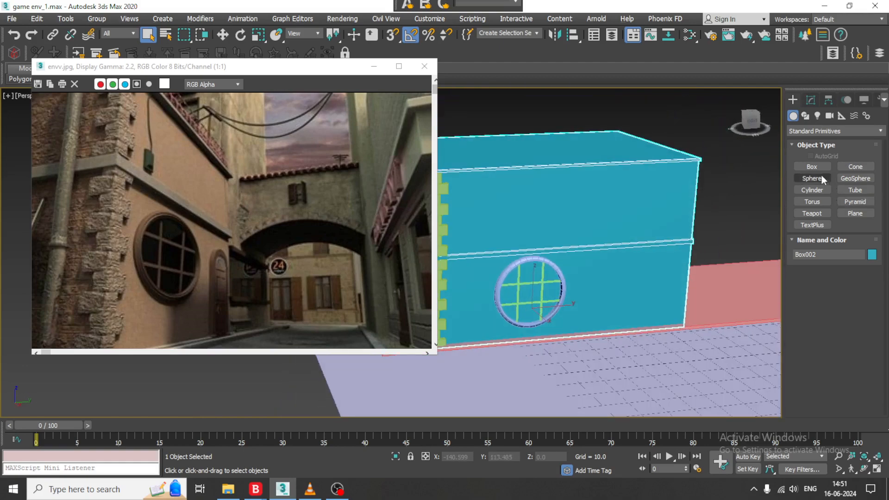
Draw a rectangle spline about 33.4 high and 15 wide on the ground beside the building in the front view.
{"action": "left_click", "coordinate": [806, 116]}
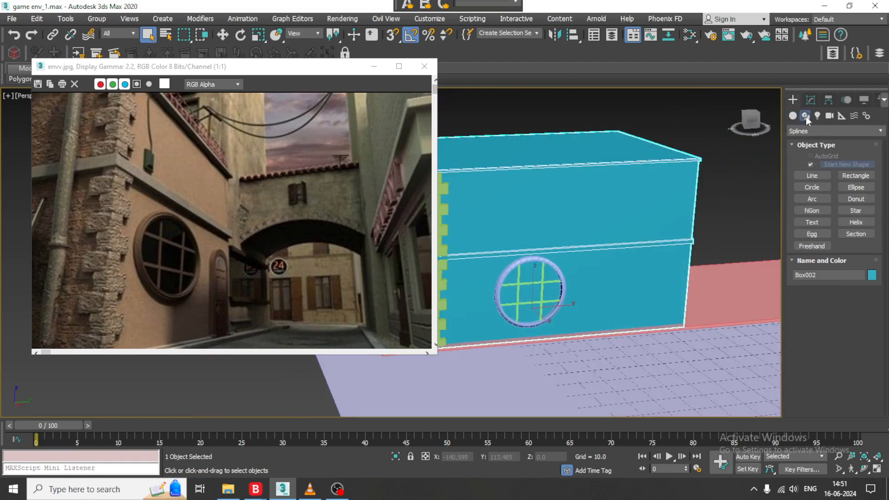
{"action": "left_click", "coordinate": [855, 176]}
{"action": "middle_click_drag", "start_coordinate": [657, 284], "coordinate": [635, 321], "text": "alt"}
{"action": "scroll", "coordinate": [634, 321], "scroll_direction": "up", "scroll_amount": 4}
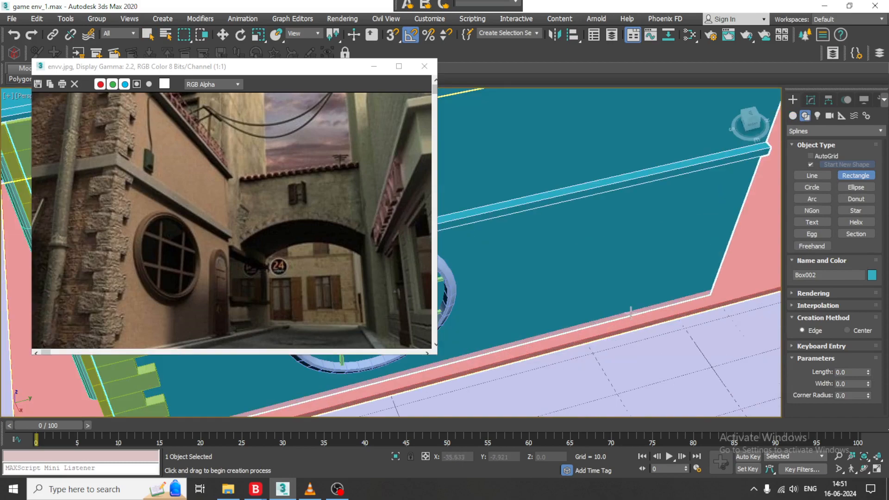
{"action": "key", "text": "alt+w"}
{"action": "middle_click_drag", "start_coordinate": [636, 192], "coordinate": [639, 167]}
{"action": "scroll", "coordinate": [619, 182], "scroll_direction": "down", "scroll_amount": 5}
{"action": "key", "text": "alt+w"}
{"action": "scroll", "coordinate": [532, 231], "scroll_direction": "up", "scroll_amount": 1}
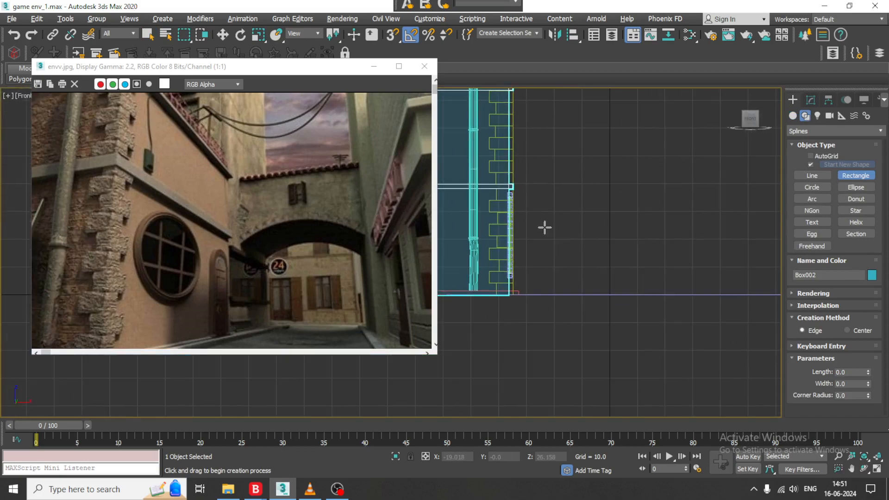
{"action": "left_click_drag", "start_coordinate": [525, 204], "coordinate": [566, 292]}
{"action": "scroll", "coordinate": [565, 293], "scroll_direction": "up", "scroll_amount": 2}
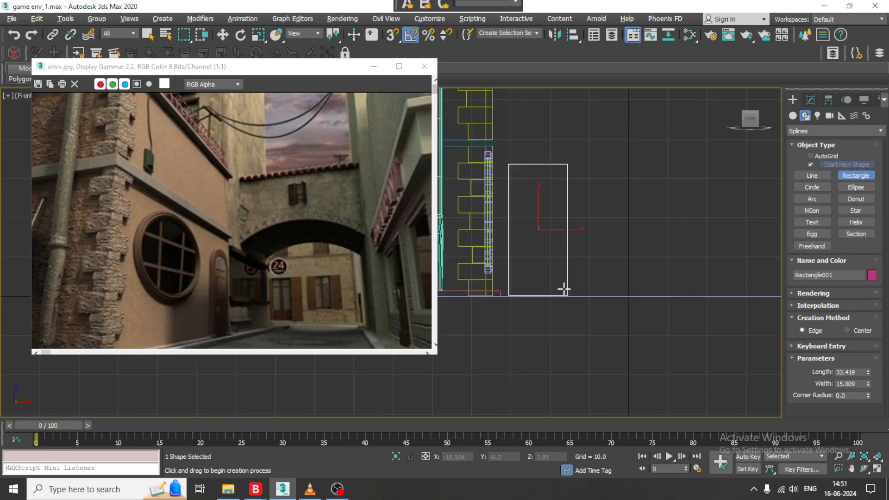
Convert the new rectangle to an Editable Spline.
{"action": "key", "text": "w"}
{"action": "right_click", "coordinate": [564, 194]}
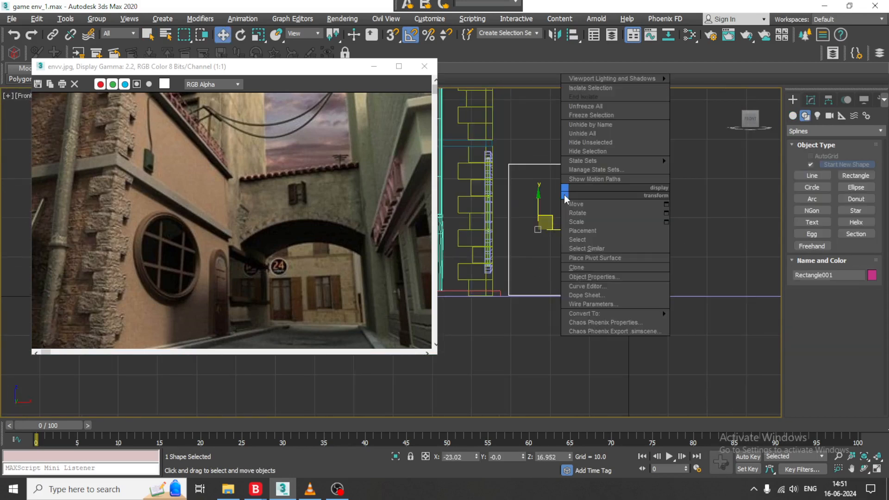
{"action": "mouse_move", "coordinate": [627, 314]}
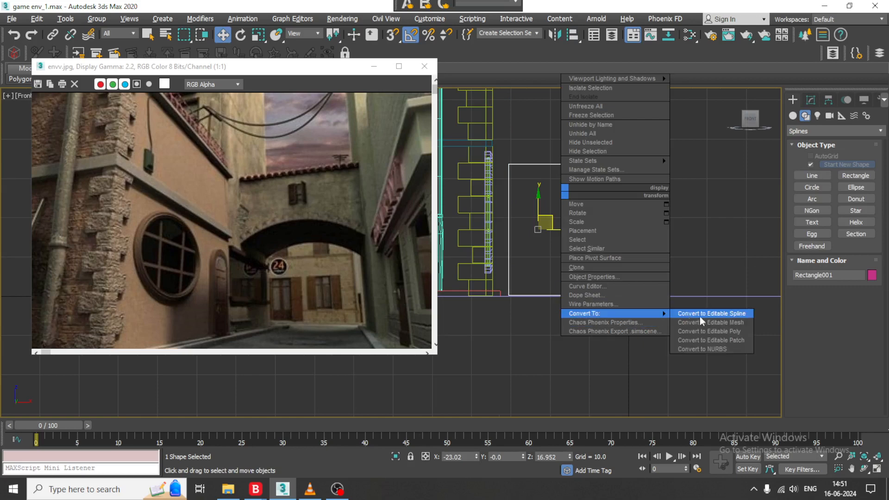
{"action": "left_click", "coordinate": [742, 315]}
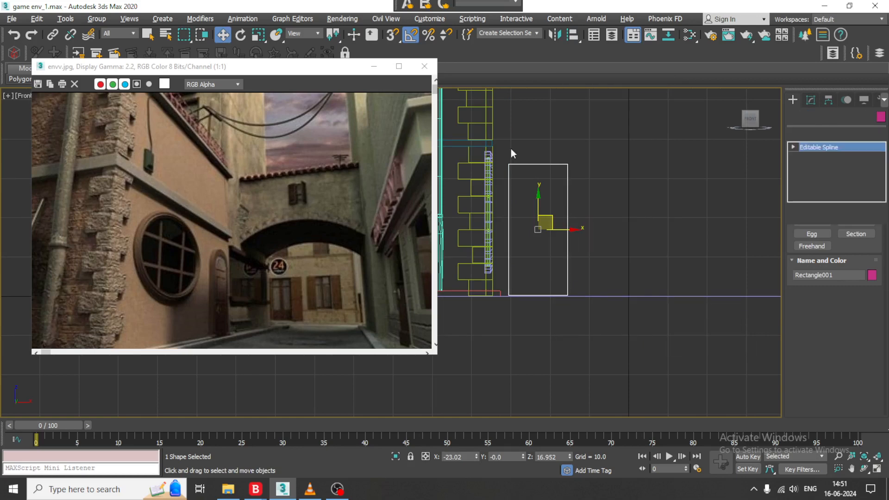
Copy the rectangle spline once along the X axis, placing the duplicate a short distance beside the original.
{"action": "key", "text": "1"}
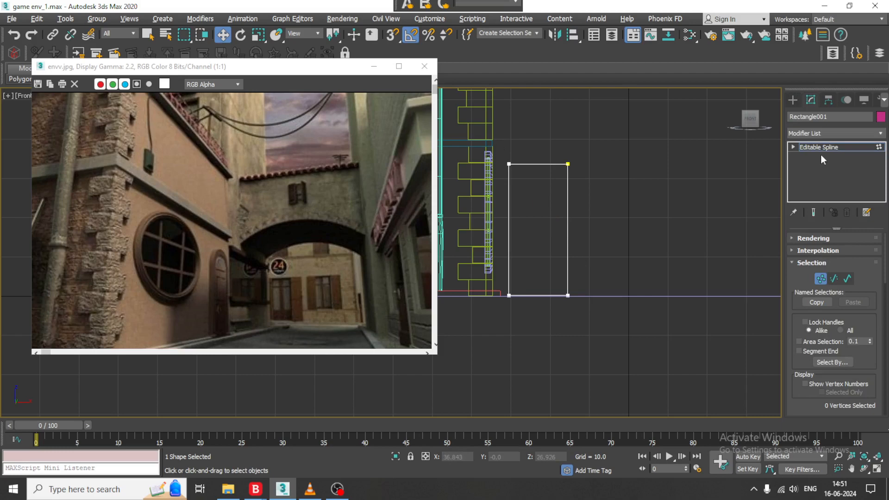
{"action": "left_click", "coordinate": [839, 147]}
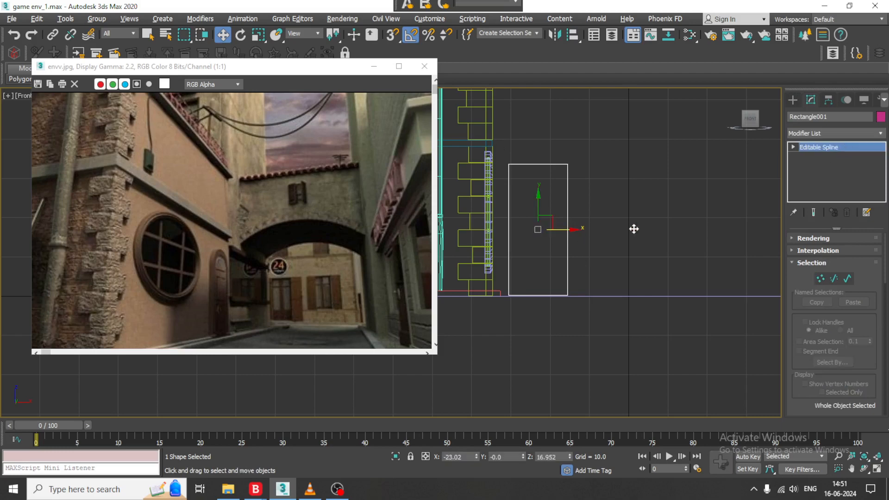
{"action": "left_click_drag", "start_coordinate": [571, 229], "coordinate": [648, 229], "text": "shift"}
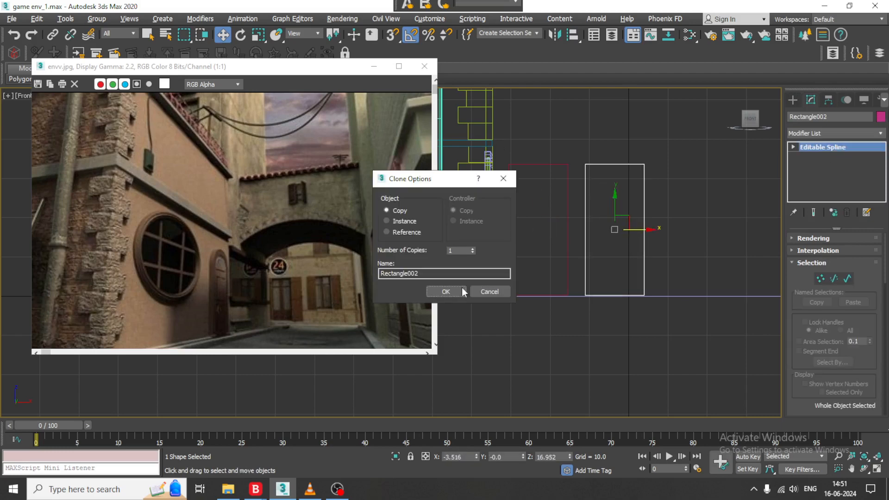
{"action": "left_click", "coordinate": [445, 291]}
Fillet the two upper corner vertices of the original rectangle by about 7.1 to form a round arch.
{"action": "left_click", "coordinate": [544, 164]}
{"action": "key", "text": "1"}
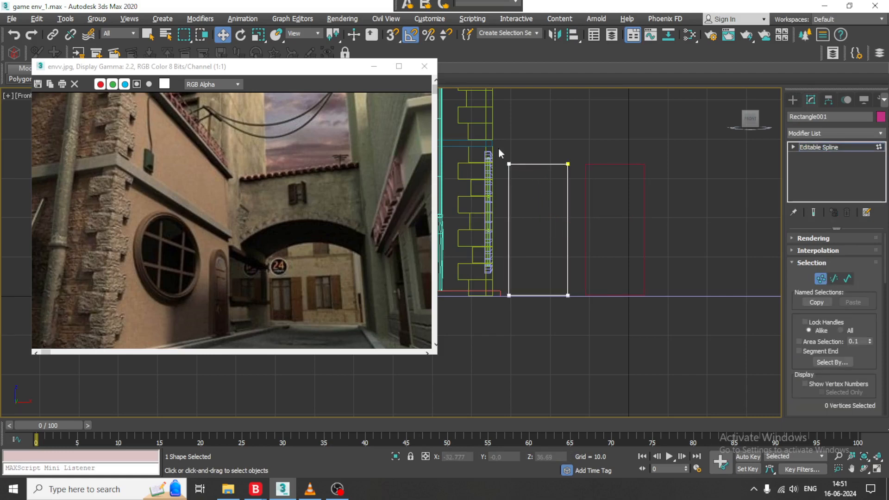
{"action": "left_click_drag", "start_coordinate": [598, 188], "coordinate": [598, 187]}
{"action": "scroll", "coordinate": [814, 324], "scroll_direction": "down", "scroll_amount": 5}
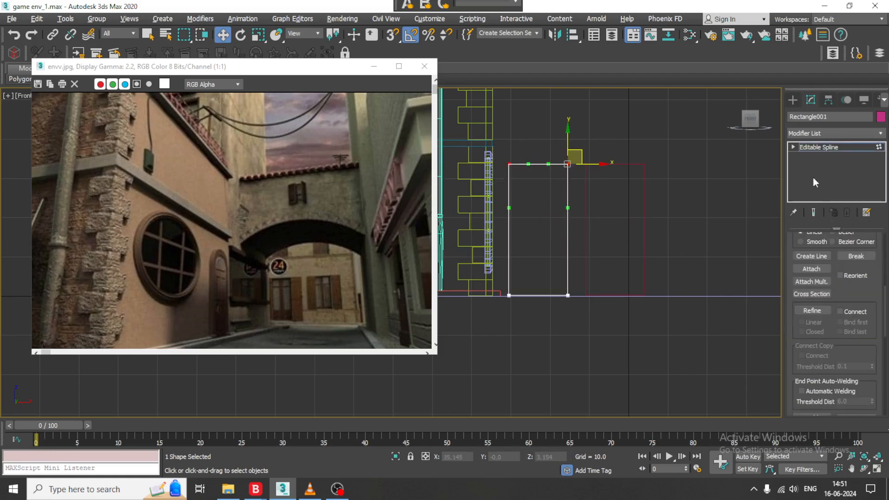
{"action": "left_click_drag", "start_coordinate": [853, 282], "coordinate": [860, 142]}
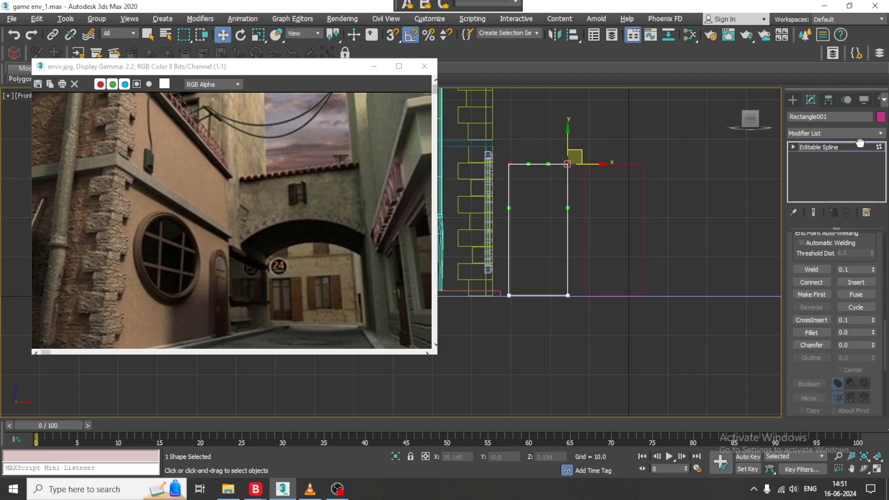
{"action": "left_click", "coordinate": [811, 331]}
{"action": "left_click_drag", "start_coordinate": [568, 169], "coordinate": [555, 137]}
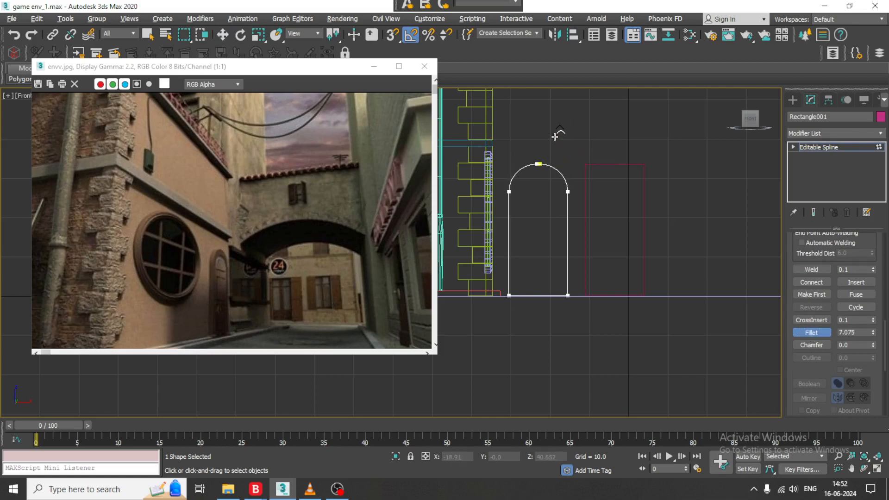
{"action": "left_click", "coordinate": [843, 149]}
Apply an Extrude modifier to the arched spline with an amount of 1.5.
{"action": "left_click", "coordinate": [839, 134]}
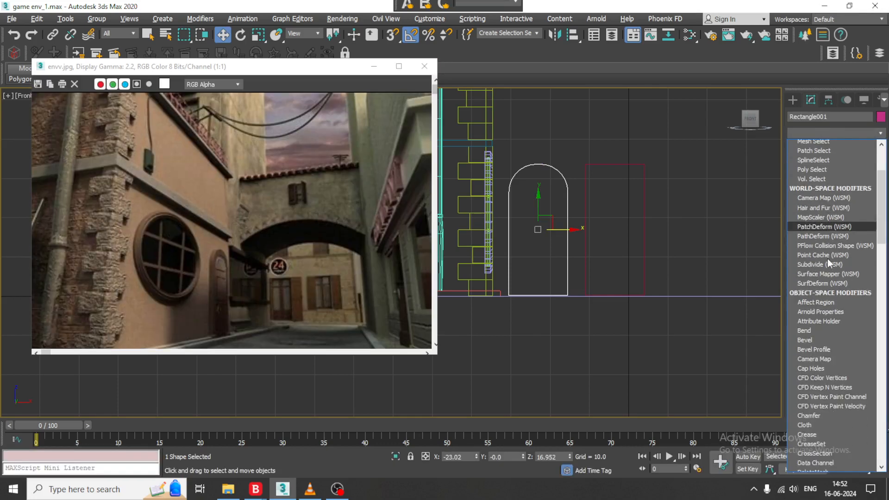
{"action": "type", "text": "ex"}
{"action": "key", "text": "Return"}
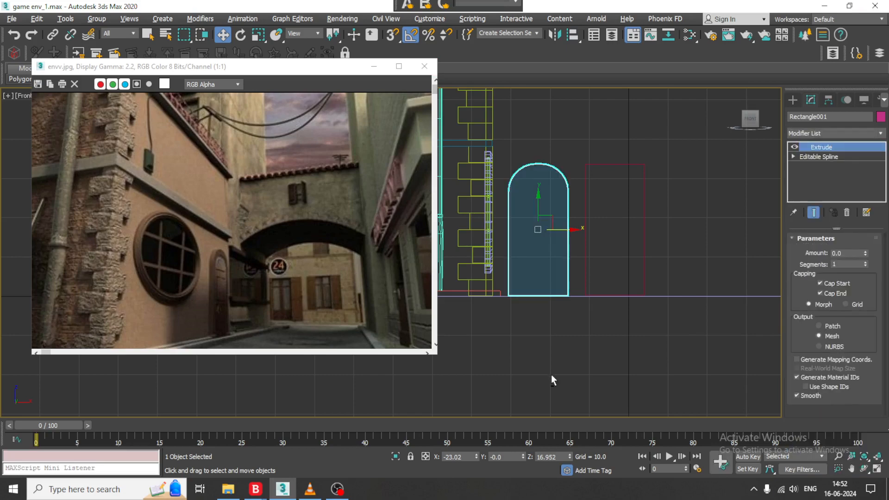
{"action": "key", "text": "alt+w"}
{"action": "key", "text": "alt+w"}
{"action": "key", "text": "z"}
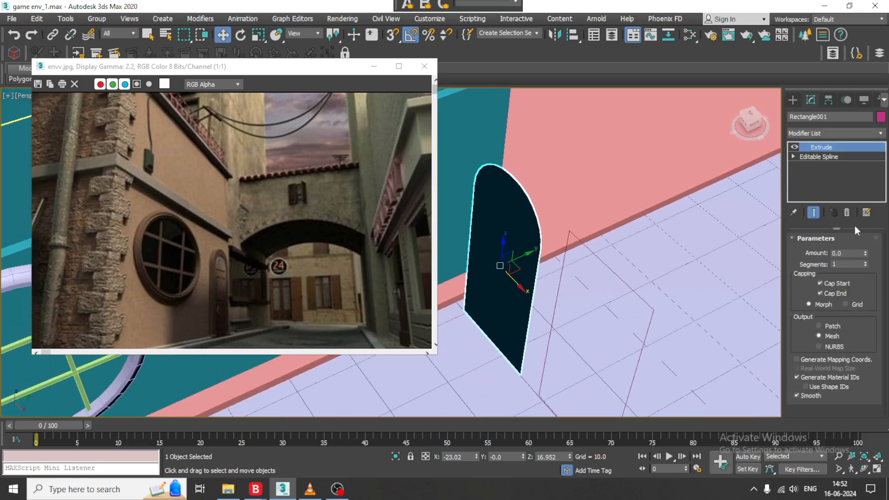
{"action": "left_click", "coordinate": [865, 251]}
{"action": "left_click", "coordinate": [865, 252]}
{"action": "left_click", "coordinate": [865, 252]}
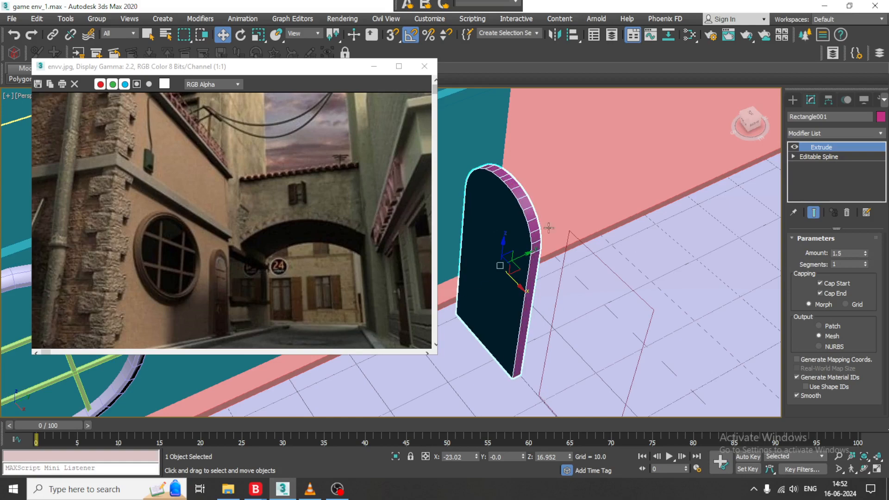
{"action": "middle_click_drag", "start_coordinate": [548, 228], "coordinate": [590, 237]}
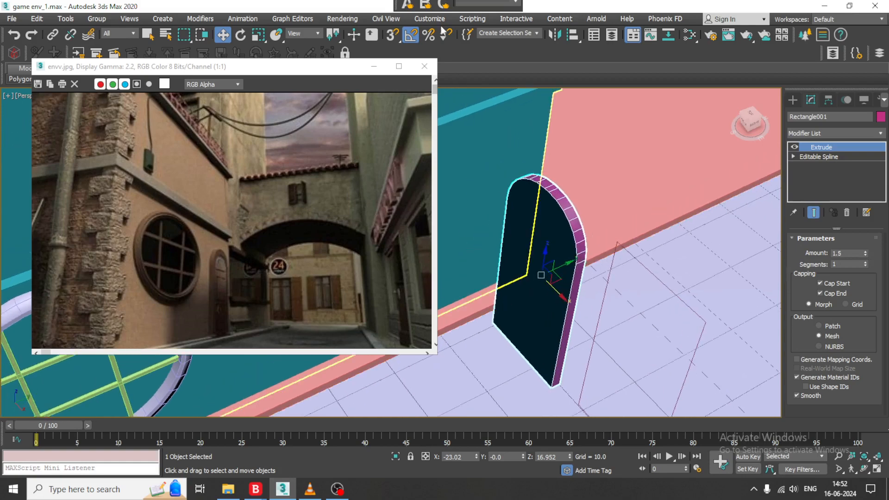
{"action": "left_click", "coordinate": [414, 38]}
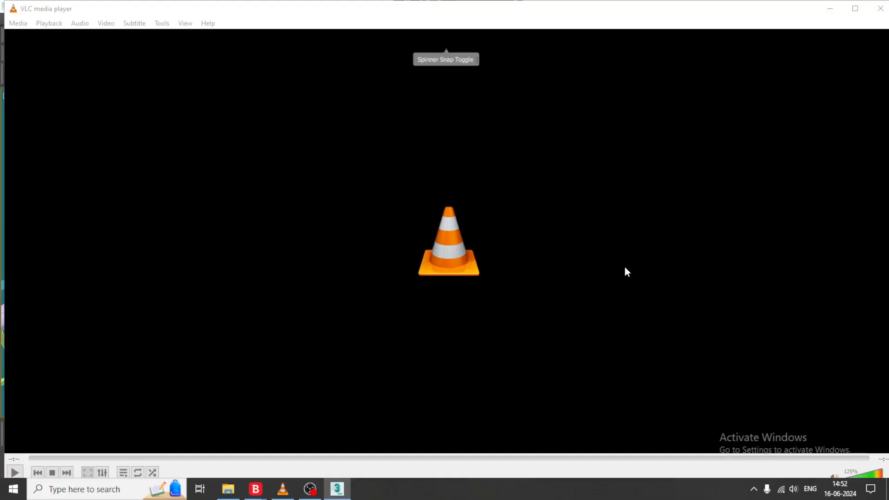
{"action": "left_click", "coordinate": [336, 488]}
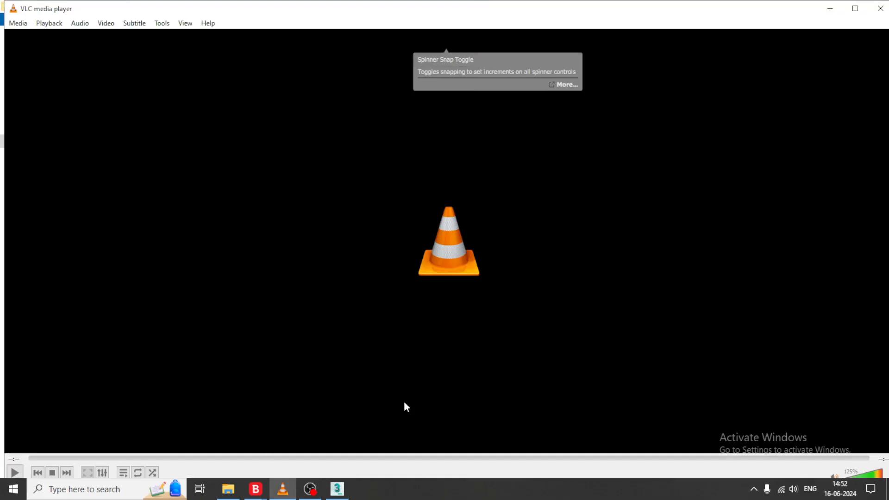
{"action": "left_click", "coordinate": [830, 8]}
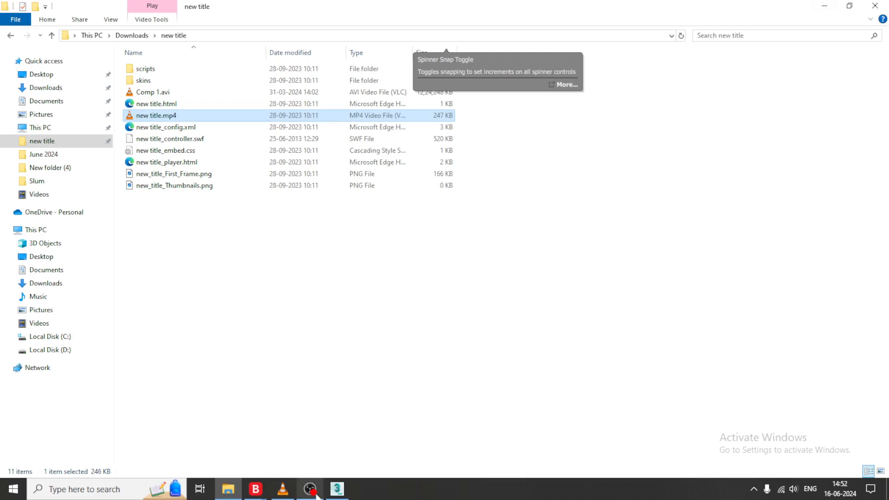
{"action": "left_click", "coordinate": [331, 489]}
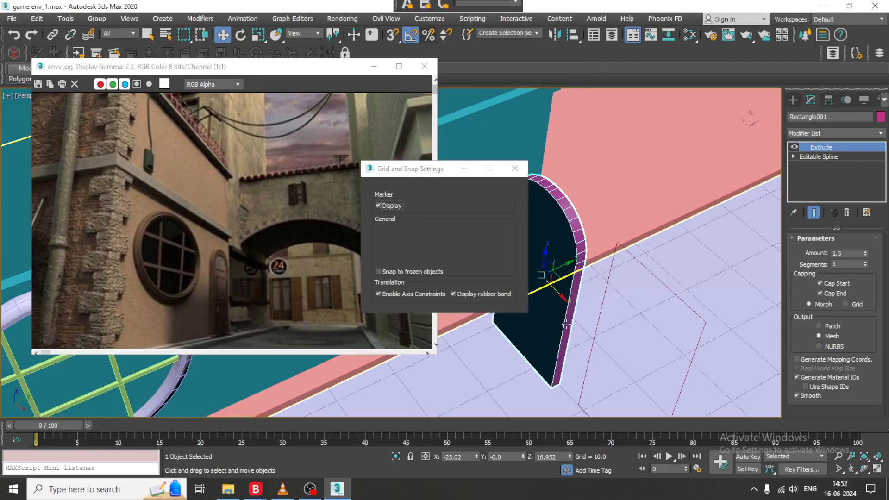
Rotate the arched door panel about its vertical axis until it is parallel to the wall with the round window.
{"action": "scroll", "coordinate": [587, 257], "scroll_direction": "down", "scroll_amount": 3}
{"action": "key", "text": "e"}
{"action": "left_click", "coordinate": [464, 168]}
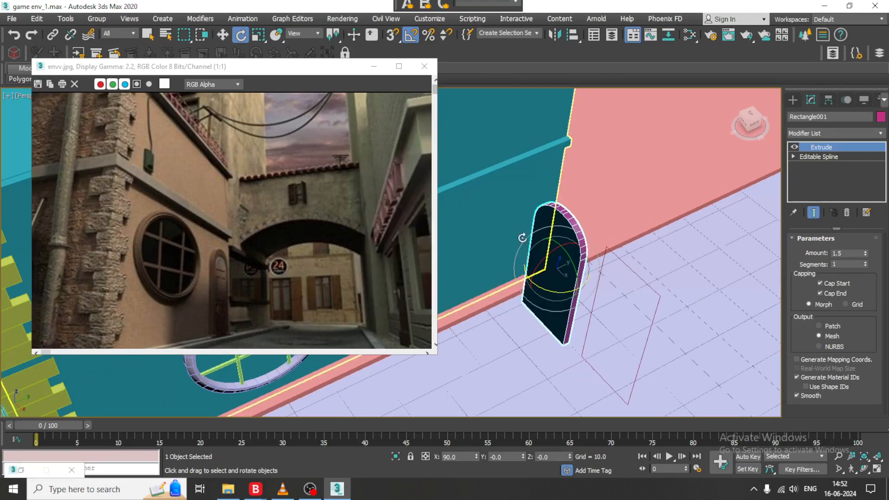
{"action": "mouse_move", "coordinate": [562, 291]}
{"action": "left_mouse_down"}
{"action": "mouse_move", "coordinate": [548, 289]}
{"action": "mouse_move", "coordinate": [570, 288]}
{"action": "left_mouse_up"}
Move the arched door against the round-window wall near its far end, at about X -35.1, Y -2.6.
{"action": "key", "text": "w"}
{"action": "middle_click_drag", "start_coordinate": [569, 260], "coordinate": [587, 272], "text": "alt"}
{"action": "left_click_drag", "start_coordinate": [572, 280], "coordinate": [511, 265]}
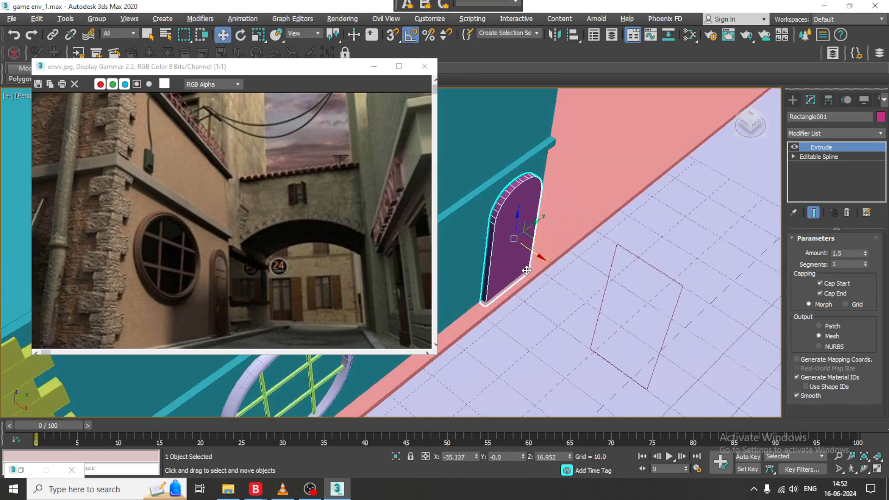
{"action": "middle_click_drag", "start_coordinate": [526, 266], "coordinate": [595, 260], "text": "alt"}
{"action": "scroll", "coordinate": [598, 265], "scroll_direction": "up", "scroll_amount": 3}
{"action": "left_click_drag", "start_coordinate": [601, 253], "coordinate": [569, 254]}
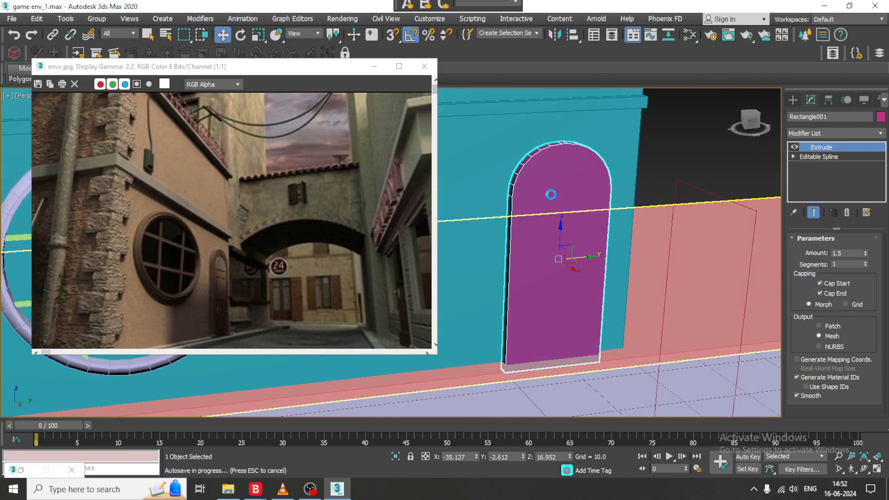
Convert the arched door to Editable Poly and inset its front polygon by about 2.063.
{"action": "right_click", "coordinate": [559, 182]}
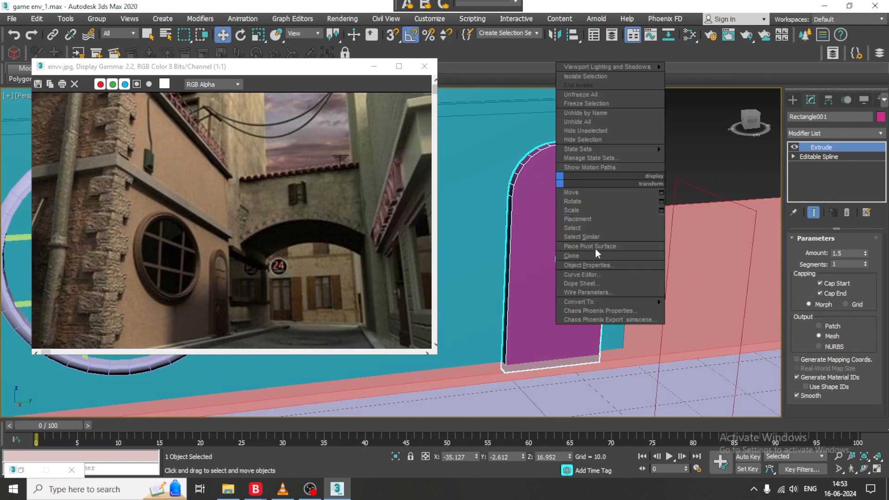
{"action": "left_click", "coordinate": [729, 308]}
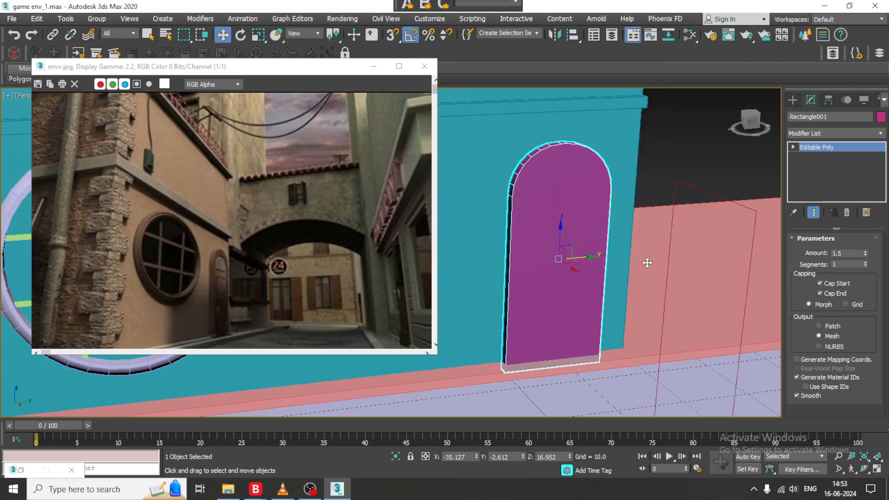
{"action": "key", "text": "4"}
{"action": "left_click", "coordinate": [562, 235]}
{"action": "middle_click_drag", "start_coordinate": [605, 256], "coordinate": [764, 351], "text": "alt"}
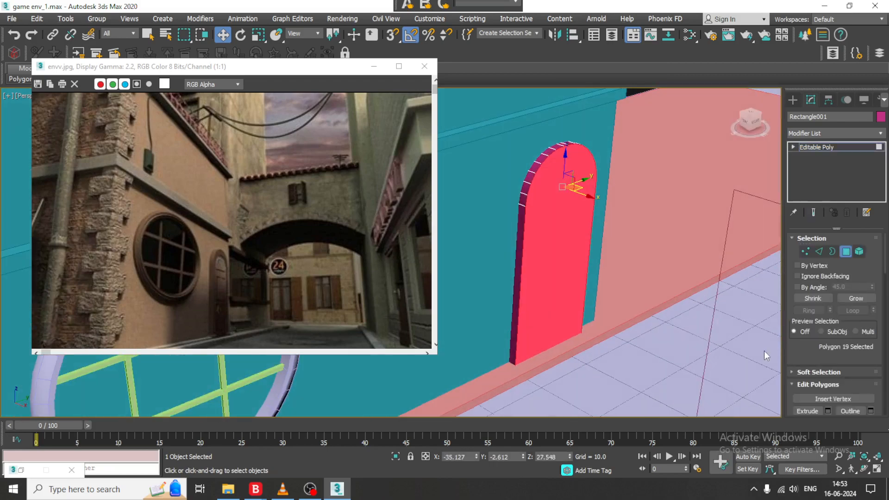
{"action": "scroll", "coordinate": [807, 351], "scroll_direction": "down", "scroll_amount": 3}
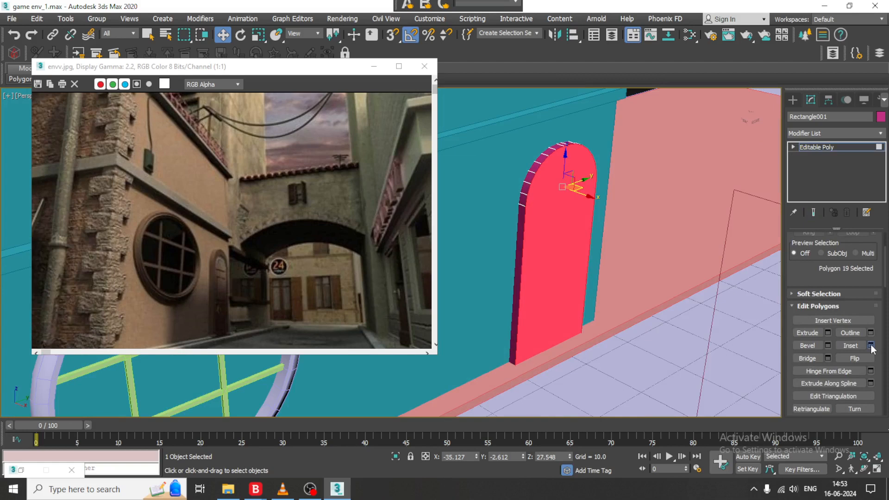
{"action": "left_click", "coordinate": [871, 346]}
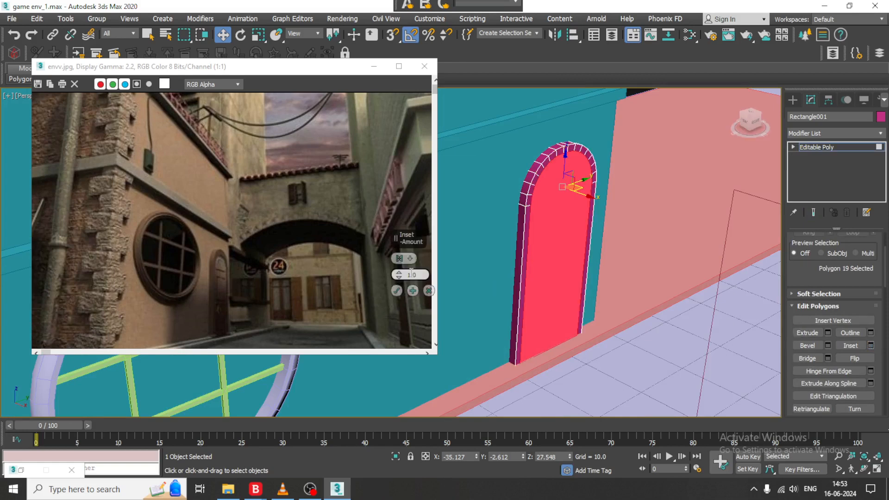
{"action": "mouse_move", "coordinate": [399, 274]}
{"action": "left_mouse_down"}
{"action": "mouse_move", "coordinate": [399, 256]}
{"action": "mouse_move", "coordinate": [399, 268]}
{"action": "left_mouse_up"}
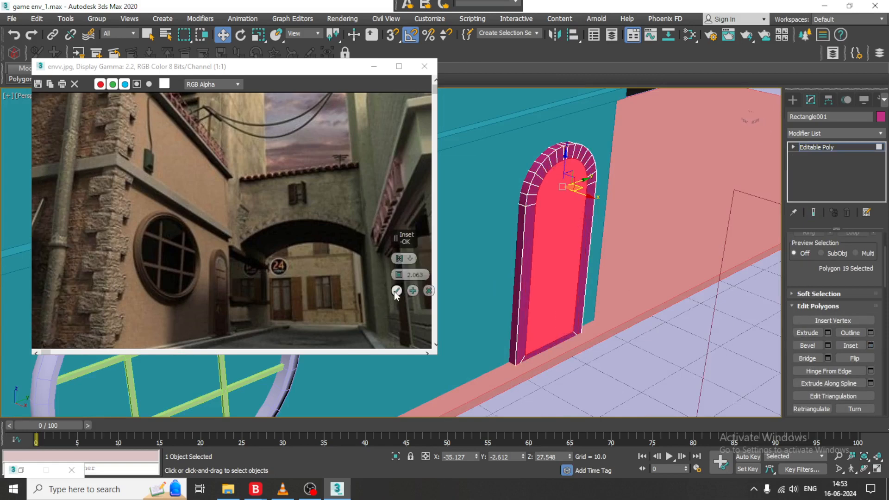
{"action": "left_click", "coordinate": [397, 290]}
Extrude the door's inset front polygon by a height of about 0.198 and return to the whole object.
{"action": "scroll", "coordinate": [573, 240], "scroll_direction": "up", "scroll_amount": 5}
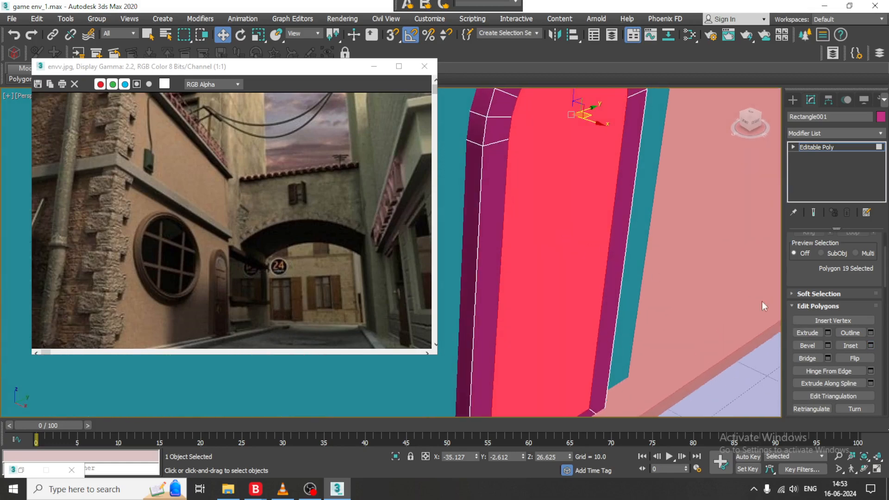
{"action": "left_click", "coordinate": [827, 332]}
{"action": "left_click_drag", "start_coordinate": [399, 275], "coordinate": [424, 320]}
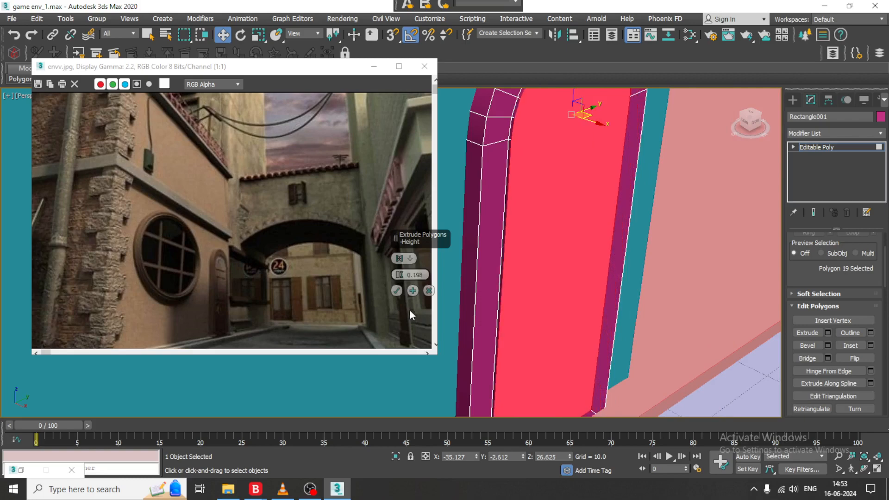
{"action": "left_click", "coordinate": [396, 291]}
{"action": "scroll", "coordinate": [580, 274], "scroll_direction": "down", "scroll_amount": 6}
{"action": "middle_click_drag", "start_coordinate": [580, 274], "coordinate": [546, 251], "text": "alt"}
{"action": "left_click", "coordinate": [841, 148]}
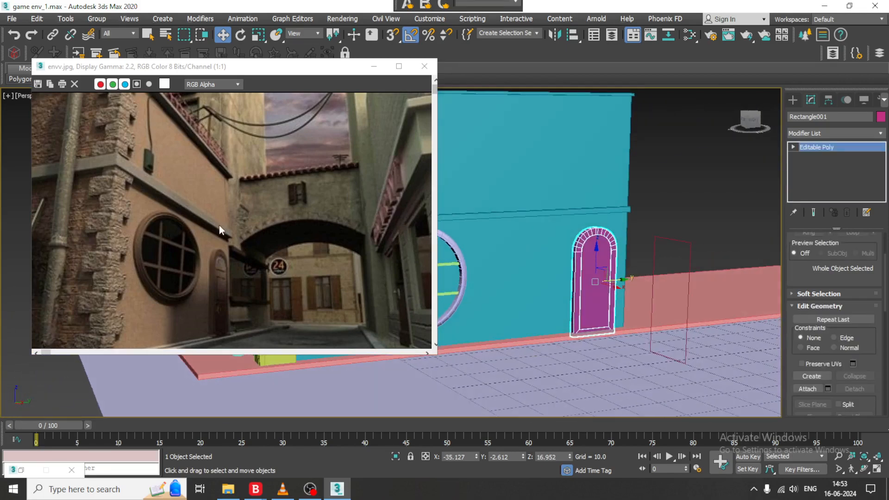
With AutoGrid on, create an upright cylinder at the roof corner above the bricks, about 0.53 in radius and 13.3 high.
{"action": "left_click", "coordinate": [249, 163]}
{"action": "middle_click_drag", "start_coordinate": [594, 183], "coordinate": [677, 328]}
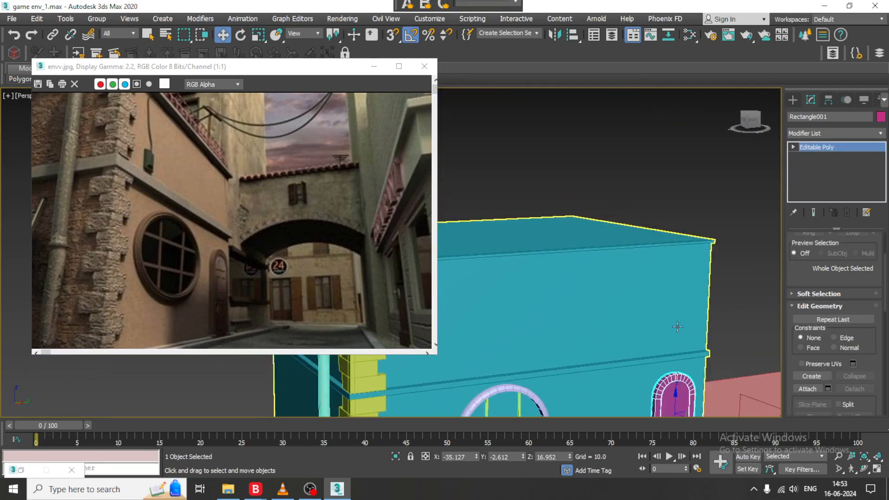
{"action": "middle_click_drag", "start_coordinate": [561, 244], "coordinate": [608, 238], "text": "alt"}
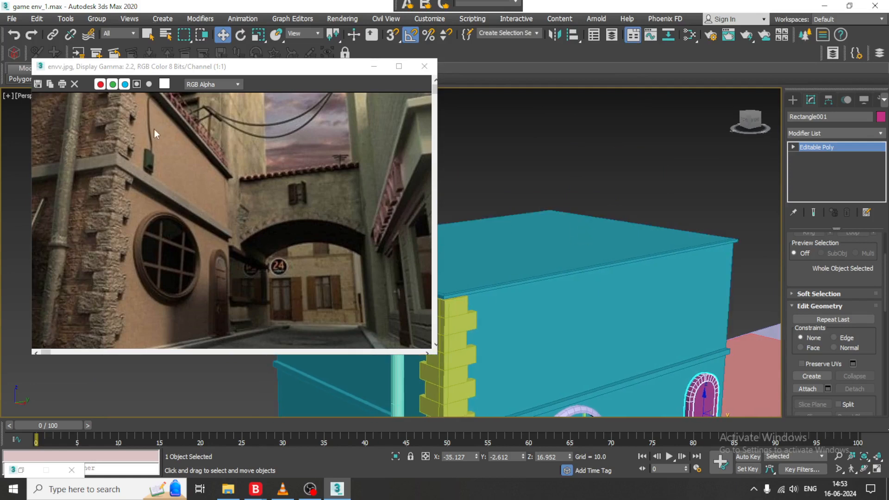
{"action": "scroll", "coordinate": [153, 129], "scroll_direction": "up", "scroll_amount": 1}
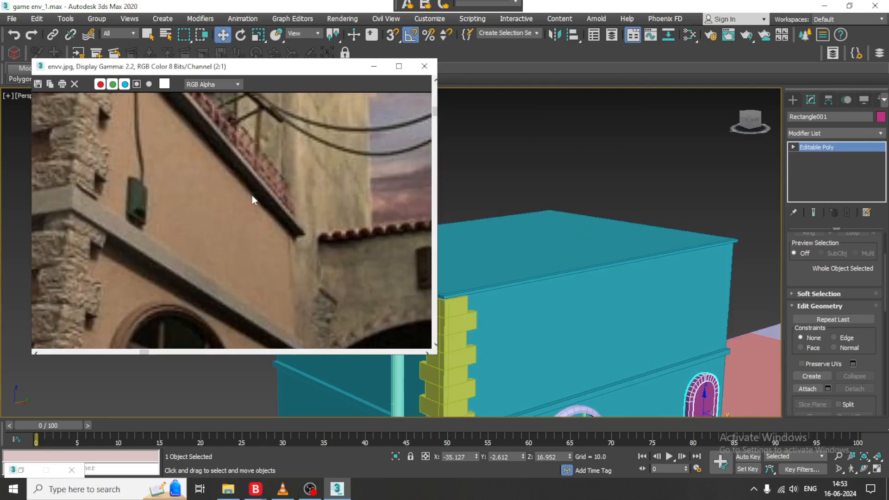
{"action": "scroll", "coordinate": [251, 195], "scroll_direction": "down", "scroll_amount": 2}
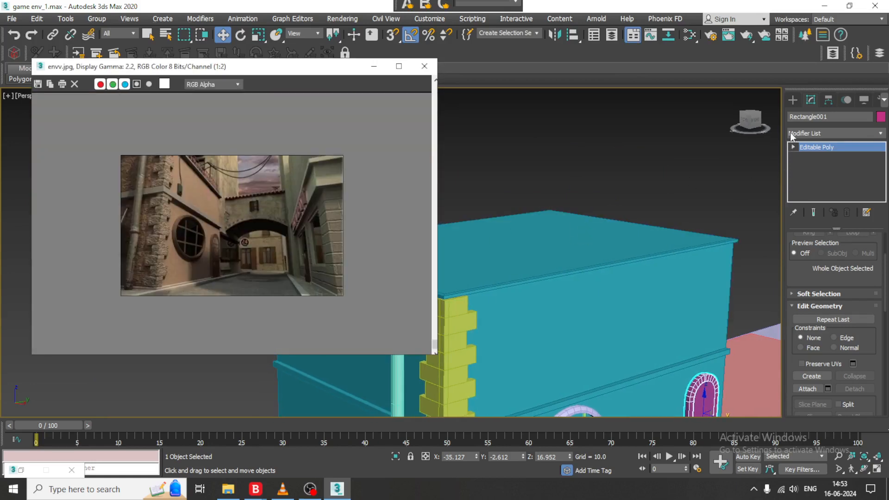
{"action": "left_click", "coordinate": [793, 98]}
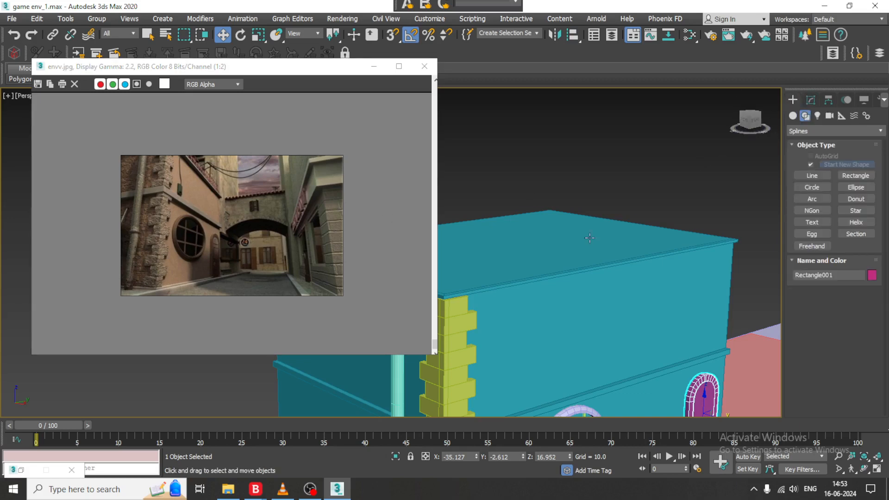
{"action": "left_click", "coordinate": [793, 115]}
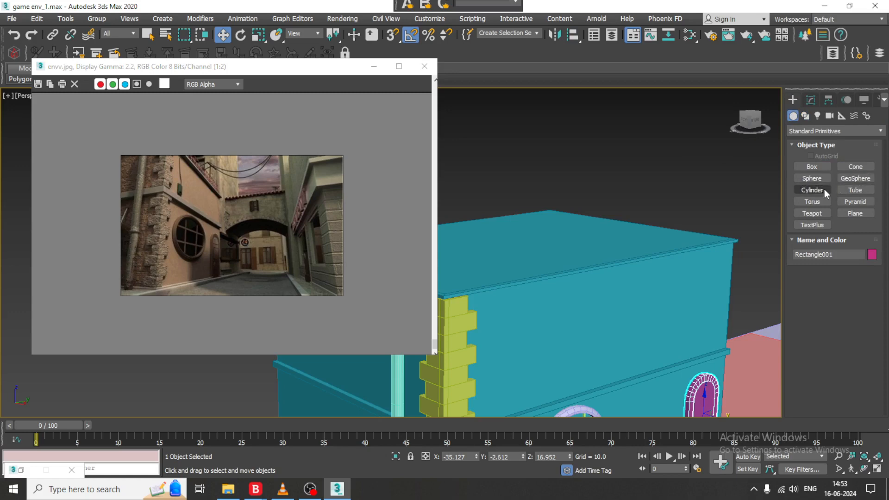
{"action": "left_click", "coordinate": [822, 189]}
{"action": "middle_click_drag", "start_coordinate": [571, 260], "coordinate": [554, 296], "text": "alt"}
{"action": "middle_click_drag", "start_coordinate": [553, 296], "coordinate": [583, 273]}
{"action": "scroll", "coordinate": [583, 273], "scroll_direction": "up", "scroll_amount": 3}
{"action": "middle_click_drag", "start_coordinate": [589, 311], "coordinate": [579, 296]}
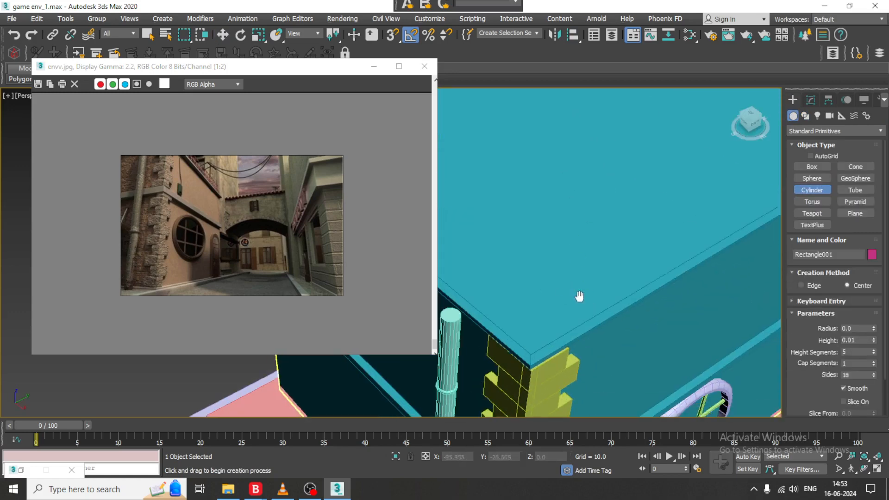
{"action": "left_click", "coordinate": [817, 156]}
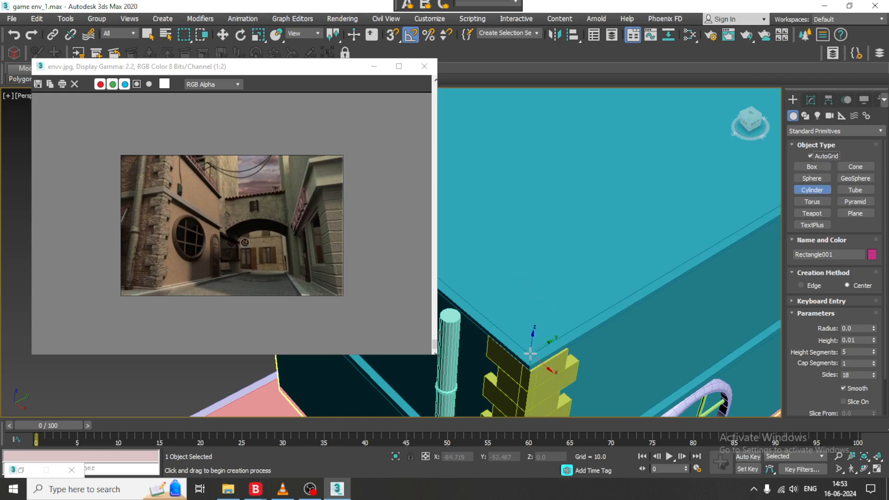
{"action": "left_click_drag", "start_coordinate": [530, 354], "coordinate": [532, 355]}
{"action": "left_click", "coordinate": [531, 257]}
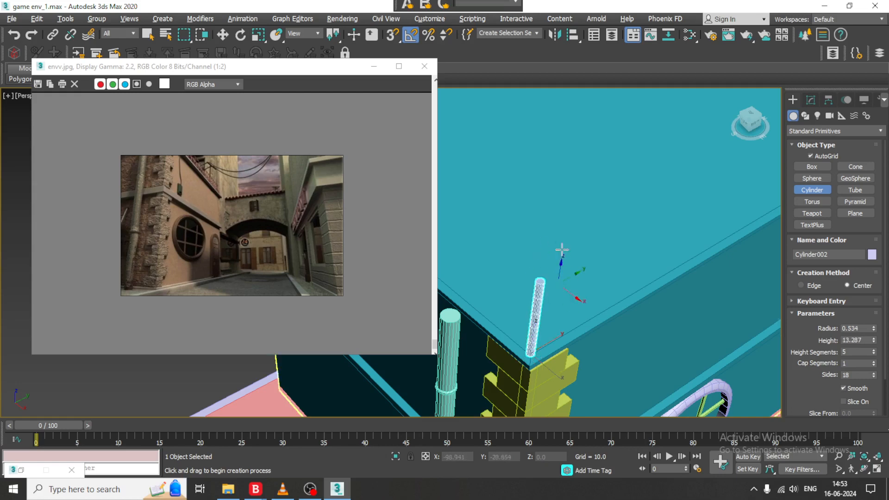
Convert the thin upright cylinder on the roof corner to Editable Poly.
{"action": "key", "text": "w"}
{"action": "middle_click_drag", "start_coordinate": [559, 279], "coordinate": [552, 297], "text": "alt"}
{"action": "middle_click_drag", "start_coordinate": [552, 296], "coordinate": [542, 219]}
{"action": "middle_click_drag", "start_coordinate": [581, 248], "coordinate": [599, 248], "text": "alt"}
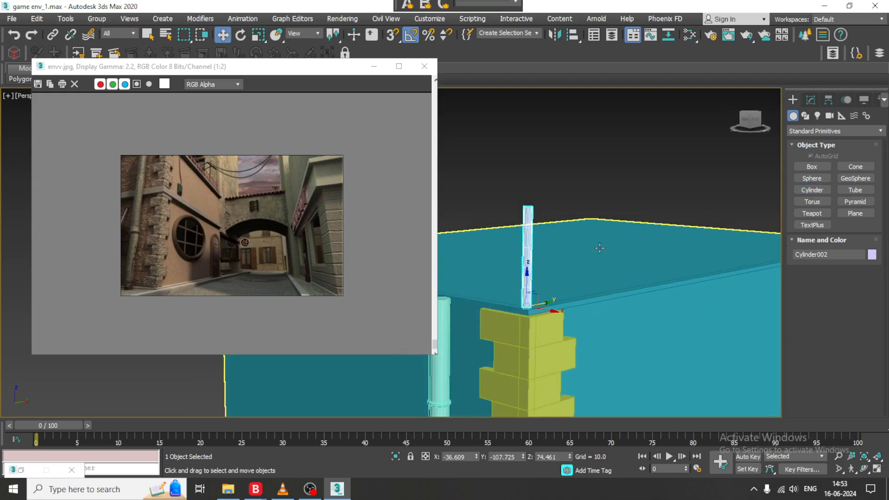
{"action": "left_click", "coordinate": [810, 99]}
{"action": "scroll", "coordinate": [632, 248], "scroll_direction": "up", "scroll_amount": 6}
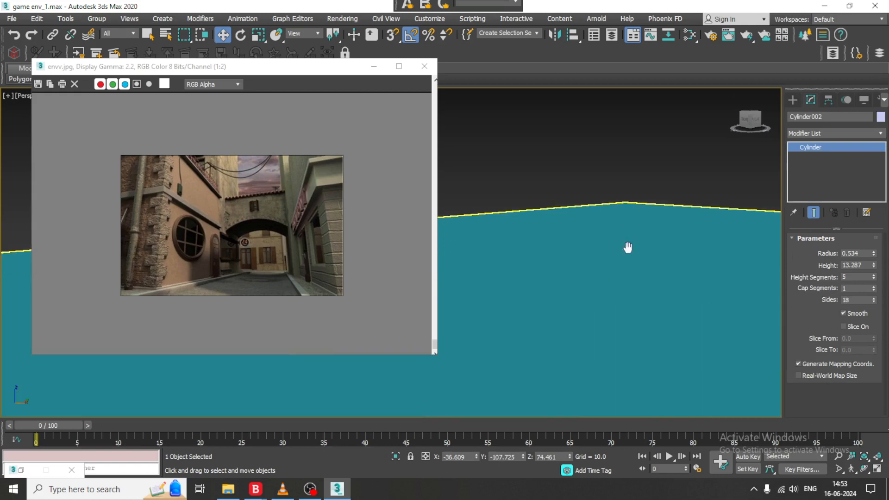
{"action": "scroll", "coordinate": [632, 248], "scroll_direction": "down", "scroll_amount": 5}
{"action": "scroll", "coordinate": [576, 239], "scroll_direction": "up", "scroll_amount": 3}
{"action": "scroll", "coordinate": [576, 240], "scroll_direction": "down", "scroll_amount": 1}
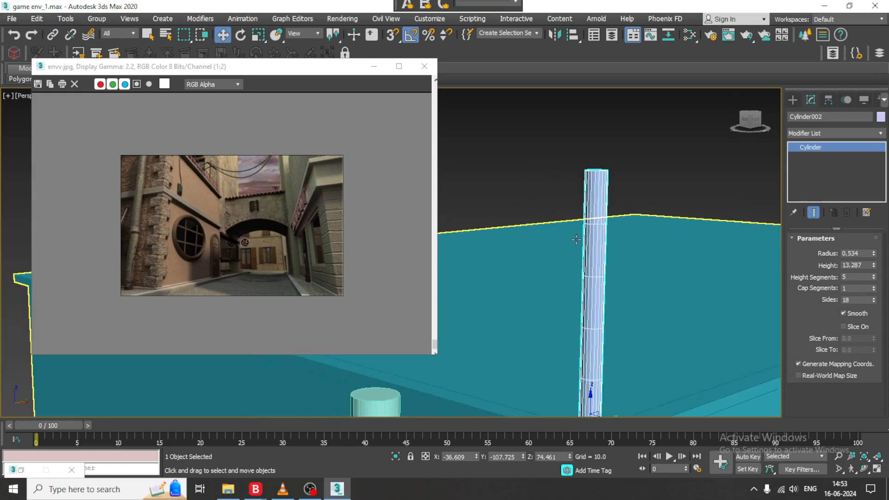
{"action": "right_click", "coordinate": [586, 192]}
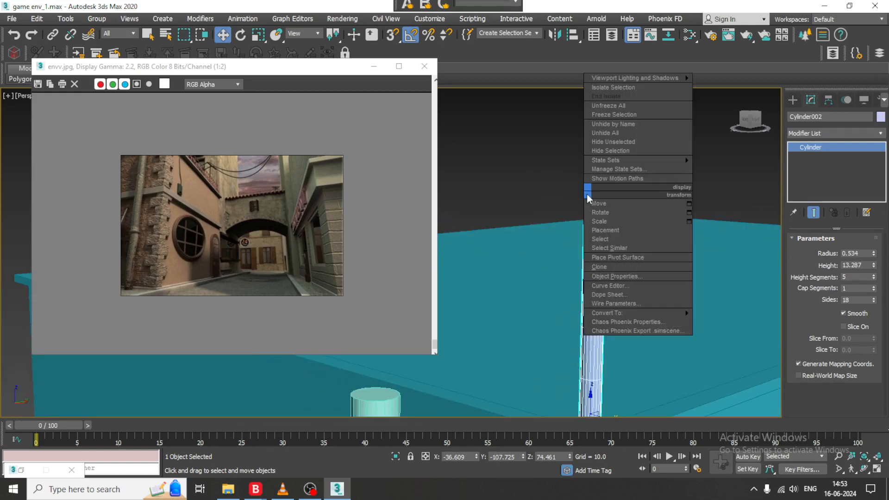
{"action": "mouse_move", "coordinate": [657, 312]}
{"action": "left_click", "coordinate": [761, 321]}
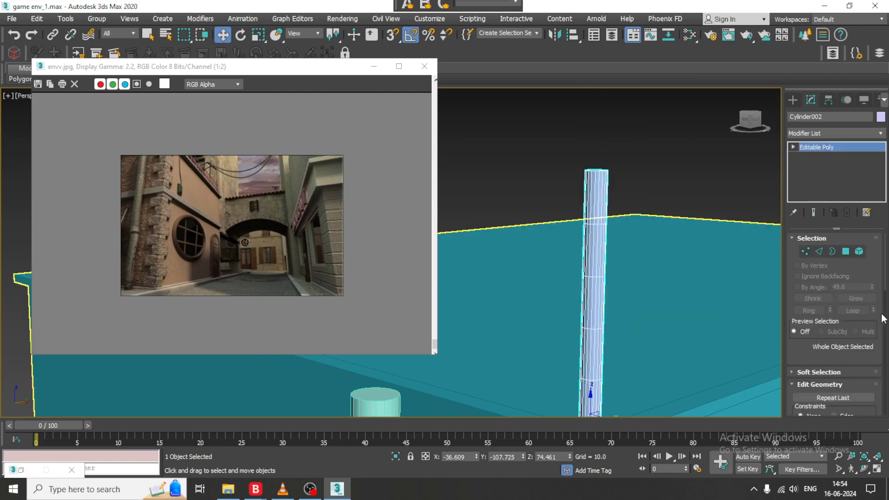
Delete the thin upright cylinder from the roof corner.
{"action": "left_click_drag", "start_coordinate": [244, 72], "coordinate": [199, 119]}
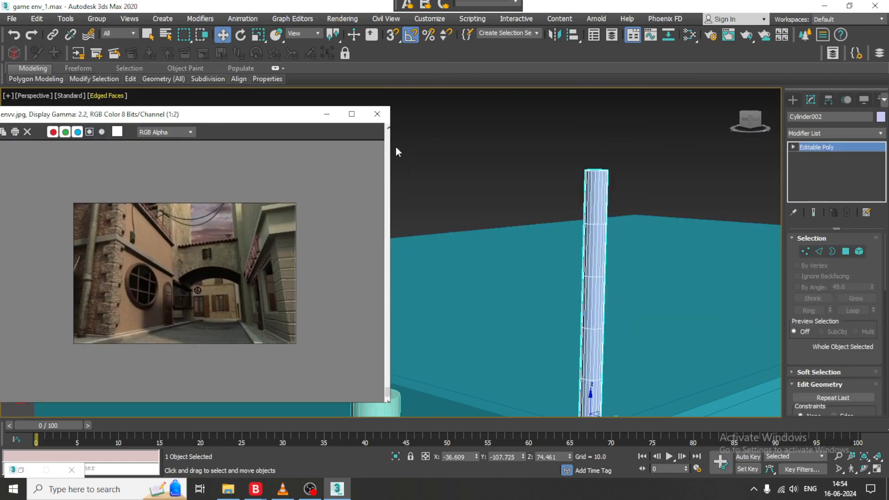
{"action": "key", "text": "1"}
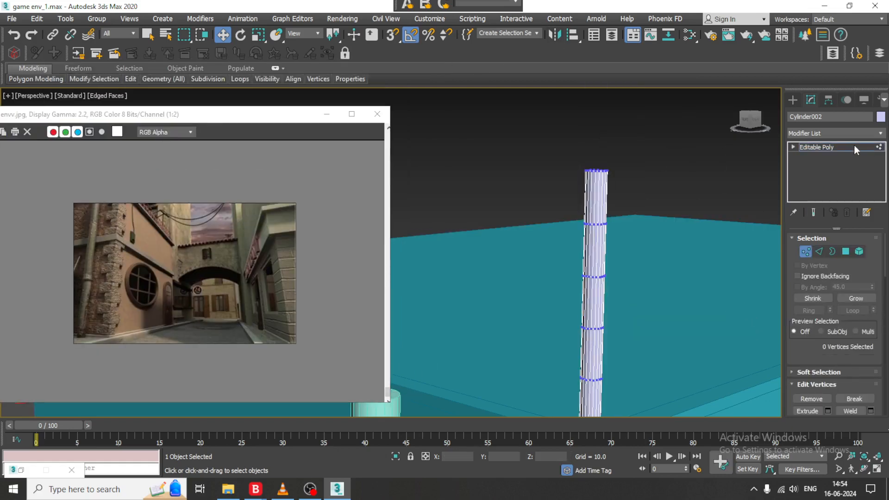
{"action": "left_click", "coordinate": [853, 146]}
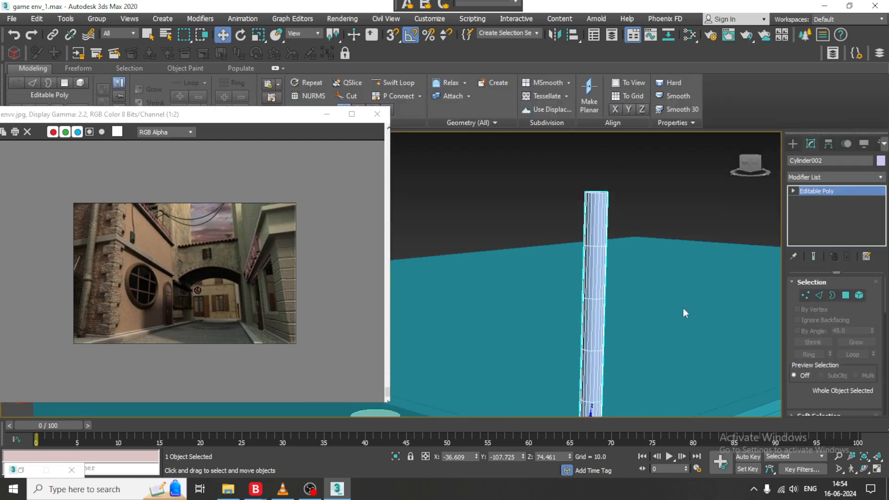
{"action": "scroll", "coordinate": [696, 253], "scroll_direction": "down", "scroll_amount": 4}
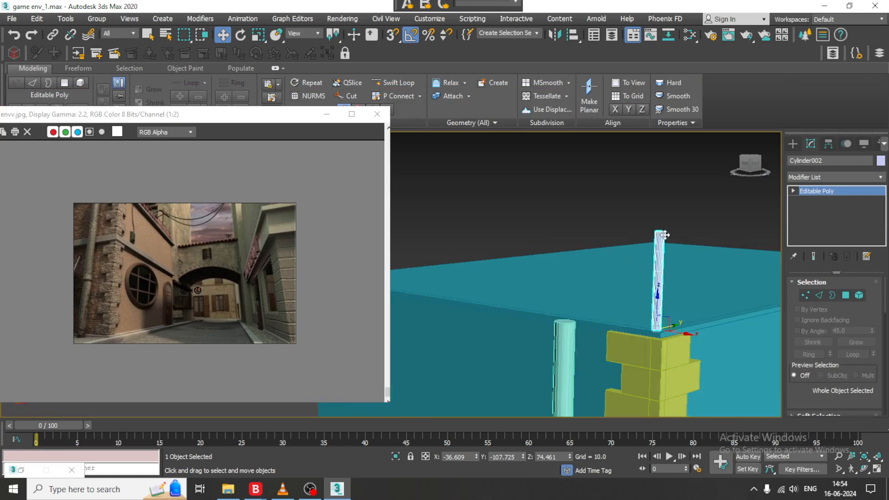
{"action": "key", "text": "Delete"}
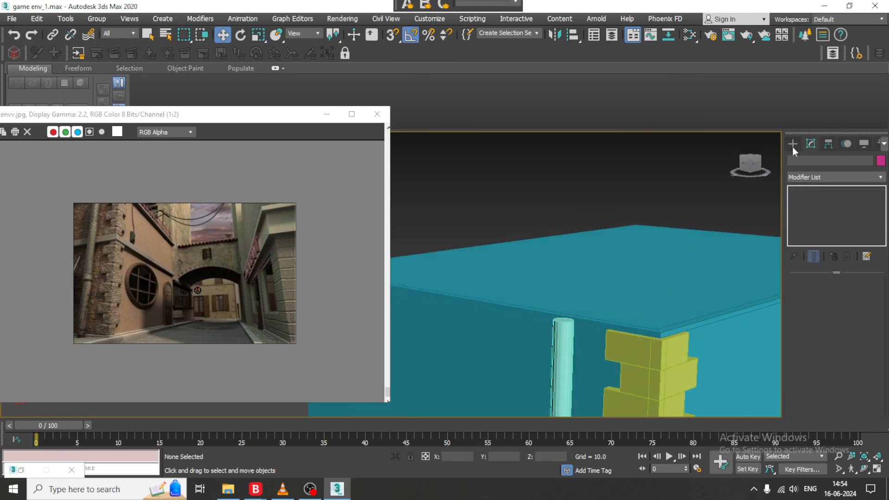
In the Front view, draw an L-shaped line above the roof corner, about 8 across and 11.9 down to the roof.
{"action": "left_click", "coordinate": [792, 145]}
{"action": "key", "text": "alt+w"}
{"action": "left_click", "coordinate": [646, 188]}
{"action": "key", "text": "alt+w"}
{"action": "middle_click_drag", "start_coordinate": [640, 153], "coordinate": [685, 296]}
{"action": "middle_click_drag", "start_coordinate": [537, 151], "coordinate": [606, 250]}
{"action": "left_click", "coordinate": [806, 160]}
{"action": "left_click", "coordinate": [817, 221]}
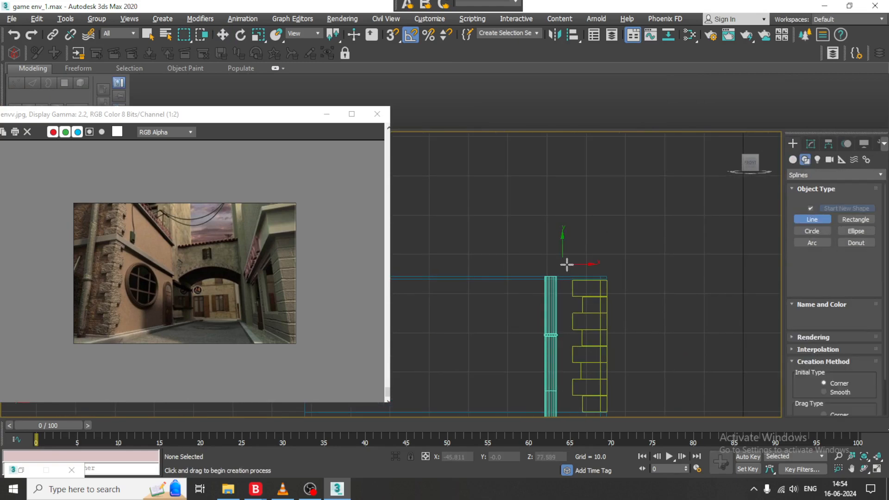
{"action": "scroll", "coordinate": [565, 263], "scroll_direction": "up", "scroll_amount": 2}
{"action": "left_click", "coordinate": [572, 218]}
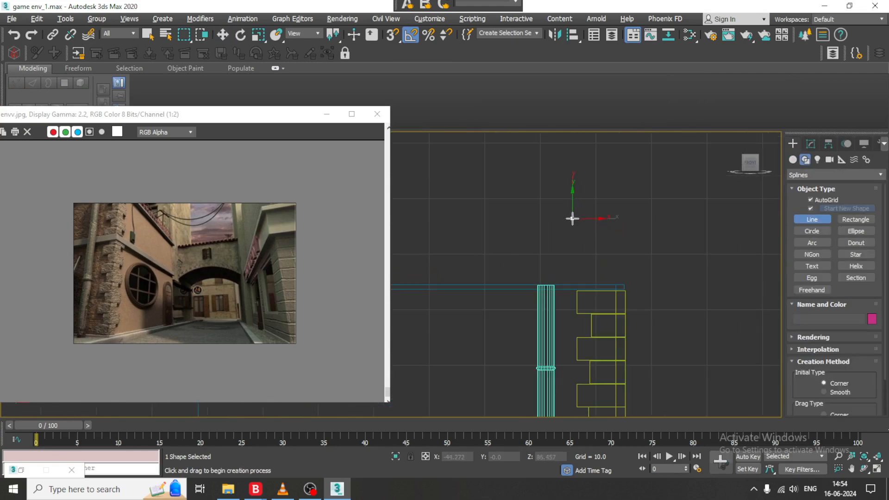
{"action": "left_click", "coordinate": [616, 219], "text": "shift"}
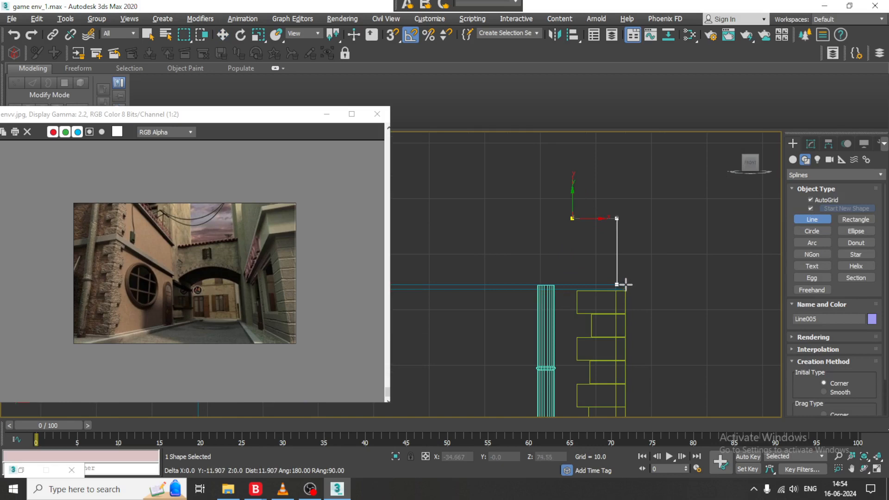
{"action": "left_click", "coordinate": [625, 284], "text": "shift"}
{"action": "right_click", "coordinate": [624, 284]}
{"action": "right_click", "coordinate": [624, 281]}
Fillet the corner vertex of the L-shaped line into a large smooth bend and leave vertex editing.
{"action": "scroll", "coordinate": [617, 260], "scroll_direction": "up", "scroll_amount": 2}
{"action": "scroll", "coordinate": [618, 260], "scroll_direction": "up", "scroll_amount": 2}
{"action": "key", "text": "1"}
{"action": "left_click_drag", "start_coordinate": [654, 143], "coordinate": [595, 185]}
{"action": "left_click_drag", "start_coordinate": [801, 392], "coordinate": [805, 94]}
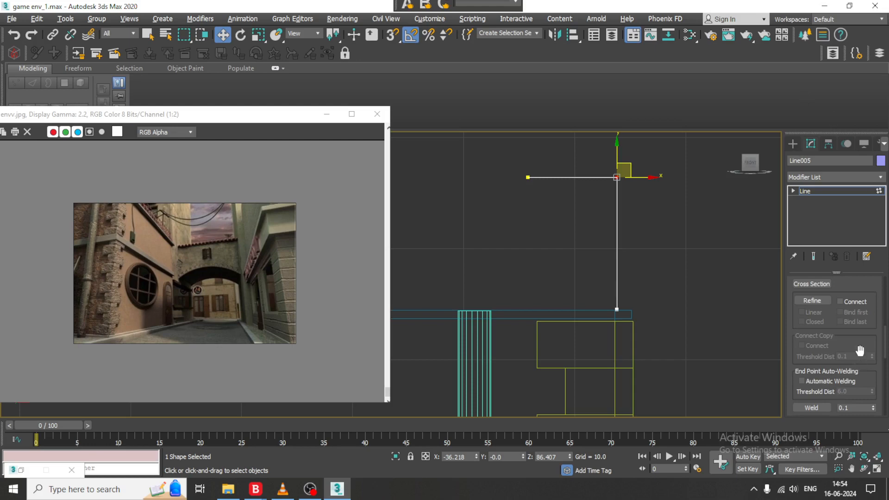
{"action": "left_click_drag", "start_coordinate": [859, 354], "coordinate": [858, 245]}
{"action": "left_click", "coordinate": [805, 366]}
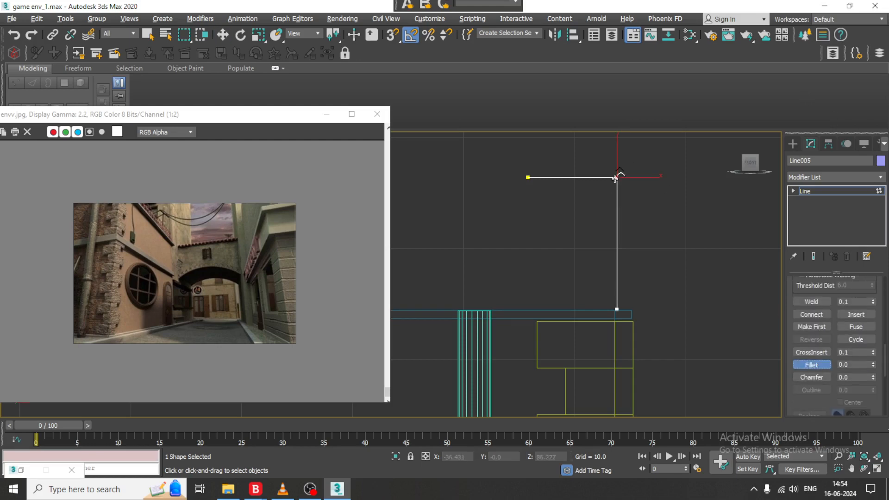
{"action": "left_click_drag", "start_coordinate": [614, 179], "coordinate": [591, 121]}
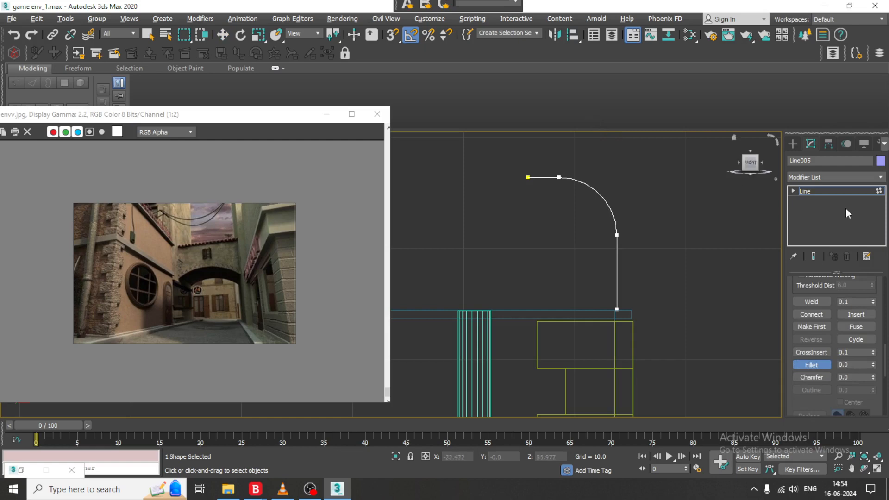
{"action": "left_click", "coordinate": [842, 193]}
{"action": "left_click_drag", "start_coordinate": [789, 287], "coordinate": [802, 409]}
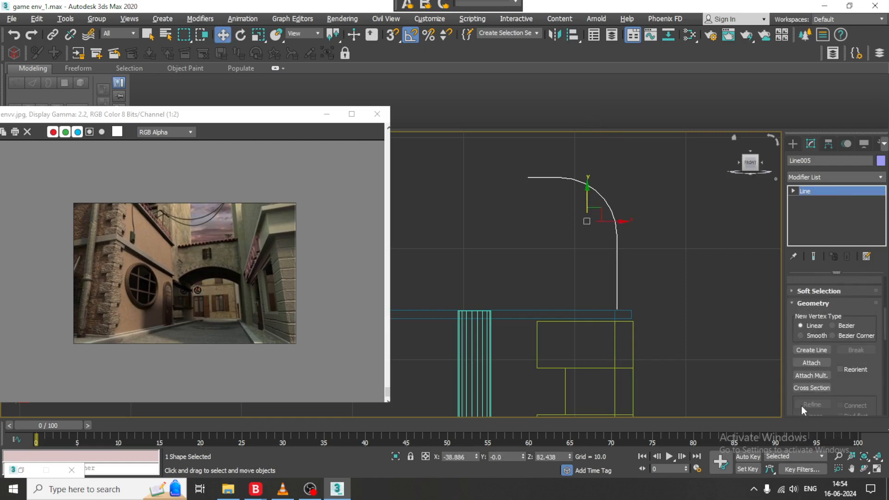
Make the bent line display in the viewport as a round tube with a thickness of 0.42.
{"action": "left_click_drag", "start_coordinate": [796, 286], "coordinate": [785, 348]}
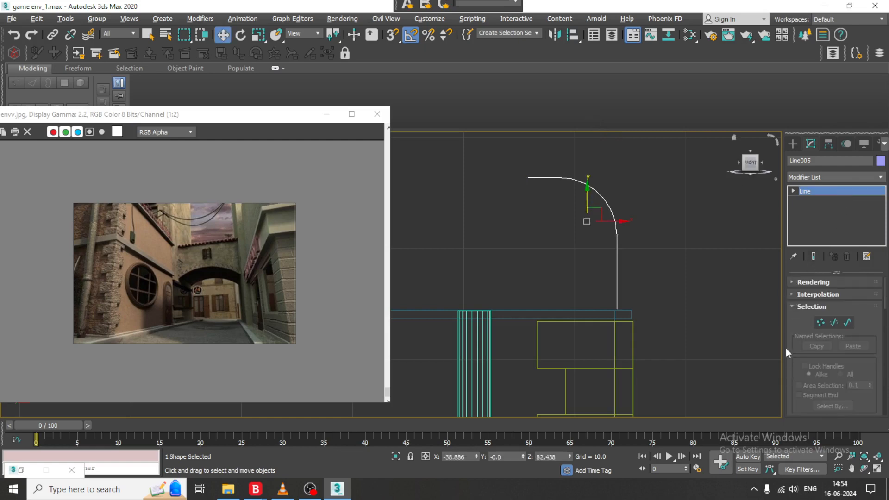
{"action": "left_click", "coordinate": [793, 285]}
{"action": "left_click_drag", "start_coordinate": [794, 290], "coordinate": [792, 335]}
{"action": "left_click", "coordinate": [797, 296]}
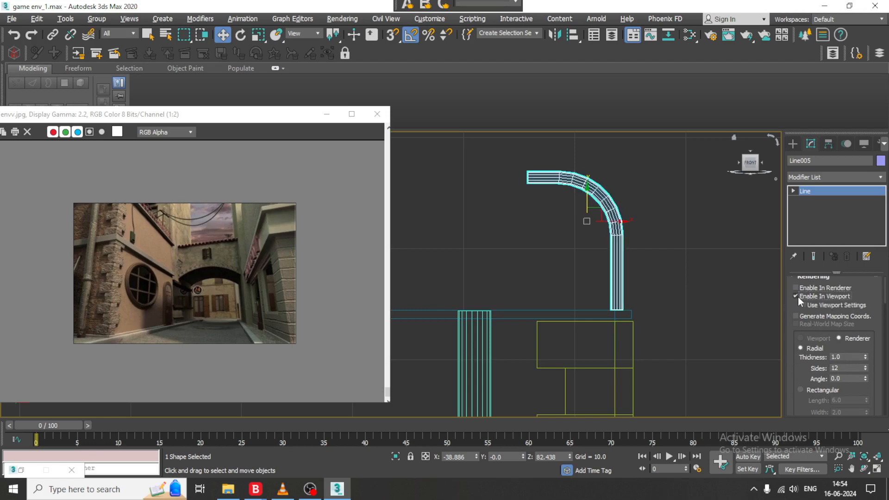
{"action": "left_click_drag", "start_coordinate": [865, 359], "coordinate": [879, 388]}
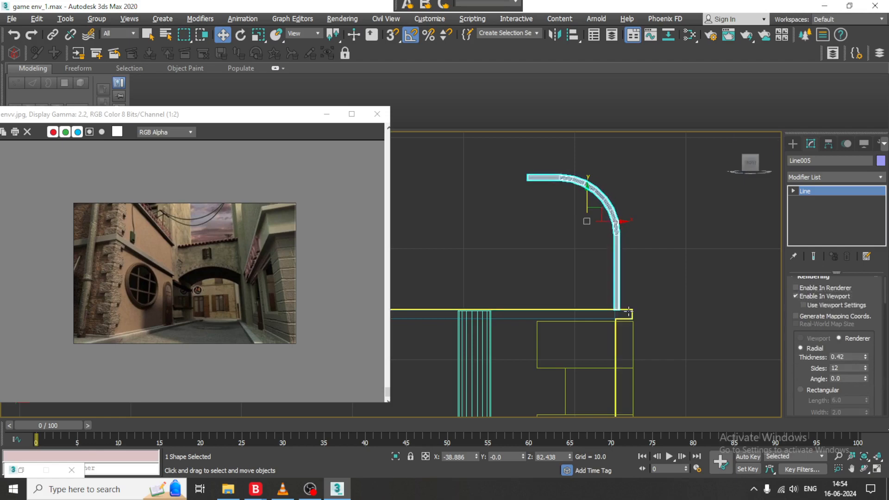
Move the bent tube about 107.7 along the roof edge to the brick corner and lower it onto the roof.
{"action": "middle_click_drag", "start_coordinate": [662, 337], "coordinate": [639, 334]}
{"action": "key", "text": "alt+w"}
{"action": "middle_click", "coordinate": [637, 299]}
{"action": "key", "text": "alt+w"}
{"action": "middle_click_drag", "start_coordinate": [637, 300], "coordinate": [621, 301], "text": "alt"}
{"action": "scroll", "coordinate": [622, 301], "scroll_direction": "down", "scroll_amount": 5}
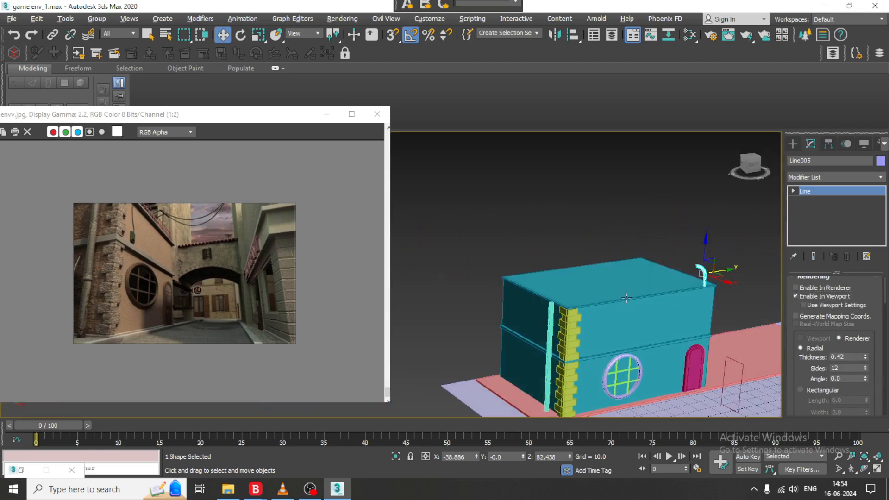
{"action": "left_click_drag", "start_coordinate": [726, 271], "coordinate": [573, 293]}
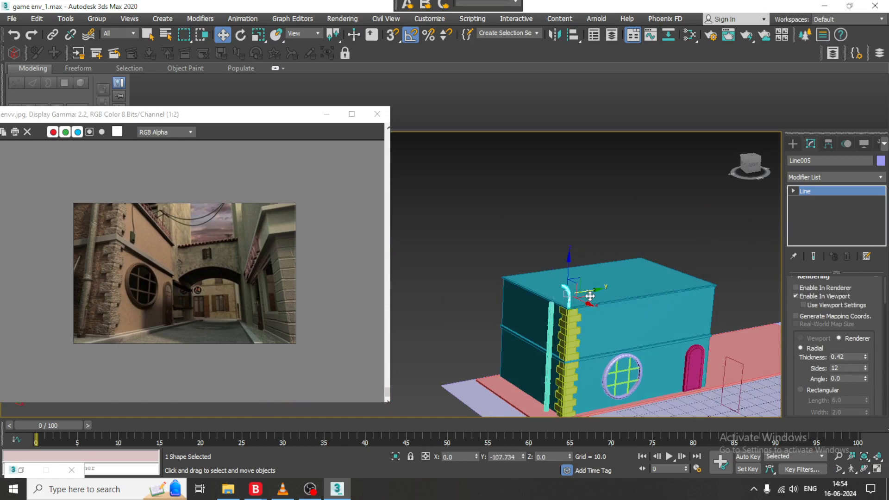
{"action": "scroll", "coordinate": [573, 294], "scroll_direction": "up", "scroll_amount": 6}
{"action": "scroll", "coordinate": [557, 311], "scroll_direction": "up", "scroll_amount": 3}
{"action": "mouse_move", "coordinate": [557, 311]}
{"action": "middle_mouse_down", "text": "alt"}
{"action": "mouse_move", "coordinate": [584, 296]}
{"action": "mouse_move", "coordinate": [557, 295]}
{"action": "mouse_move", "coordinate": [565, 297]}
{"action": "middle_mouse_up", "text": "alt"}
{"action": "left_click_drag", "start_coordinate": [540, 237], "coordinate": [540, 247]}
{"action": "middle_click_drag", "start_coordinate": [540, 248], "coordinate": [520, 274], "text": "alt"}
Clone the bent tube as a row of evenly spaced copies along the roof's long street-side edge.
{"action": "left_click_drag", "start_coordinate": [530, 276], "coordinate": [619, 285], "text": "shift"}
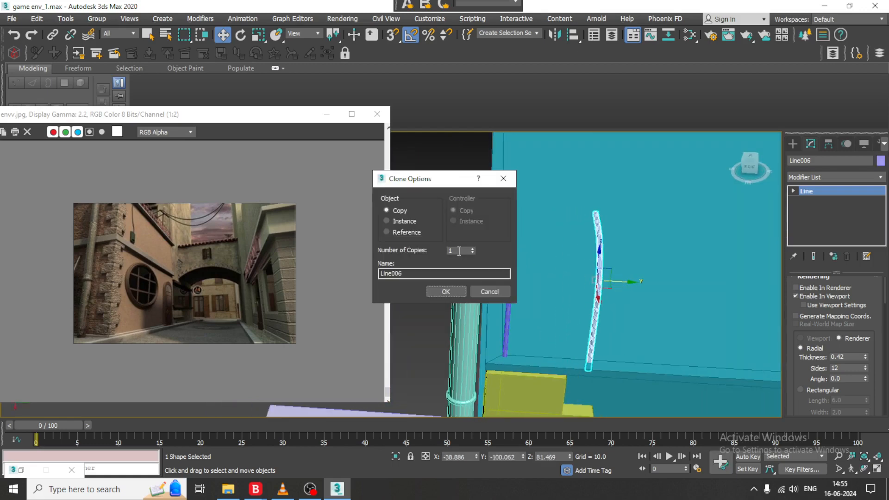
{"action": "left_click_drag", "start_coordinate": [470, 237], "coordinate": [470, 233]}
{"action": "left_click", "coordinate": [457, 296]}
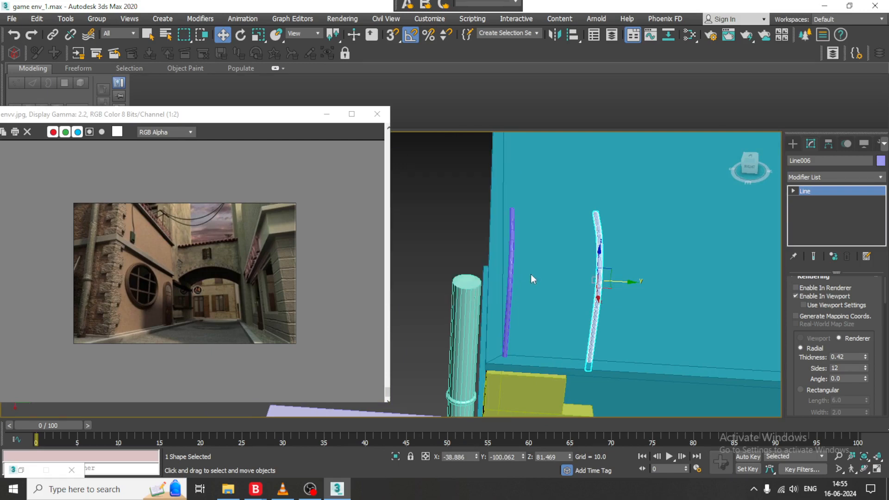
{"action": "scroll", "coordinate": [530, 274], "scroll_direction": "down", "scroll_amount": 8}
{"action": "middle_click_drag", "start_coordinate": [698, 251], "coordinate": [646, 198]}
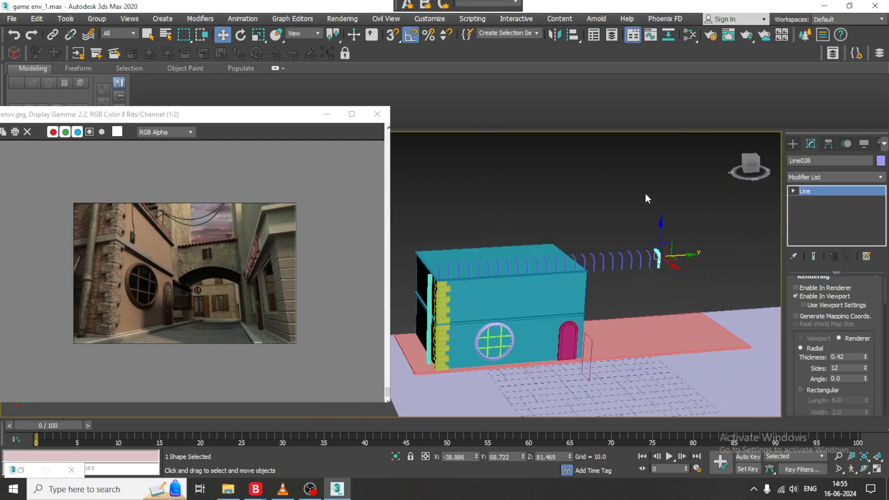
Delete the eight bent tubes that overhang beyond the far end of the building.
{"action": "left_click_drag", "start_coordinate": [583, 265], "coordinate": [666, 245]}
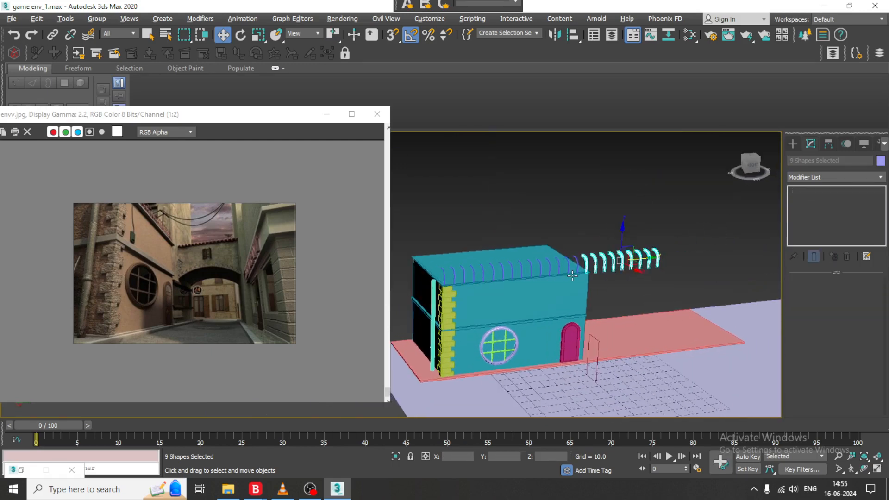
{"action": "scroll", "coordinate": [650, 247], "scroll_direction": "up", "scroll_amount": 3}
{"action": "left_click", "coordinate": [603, 247], "text": "alt"}
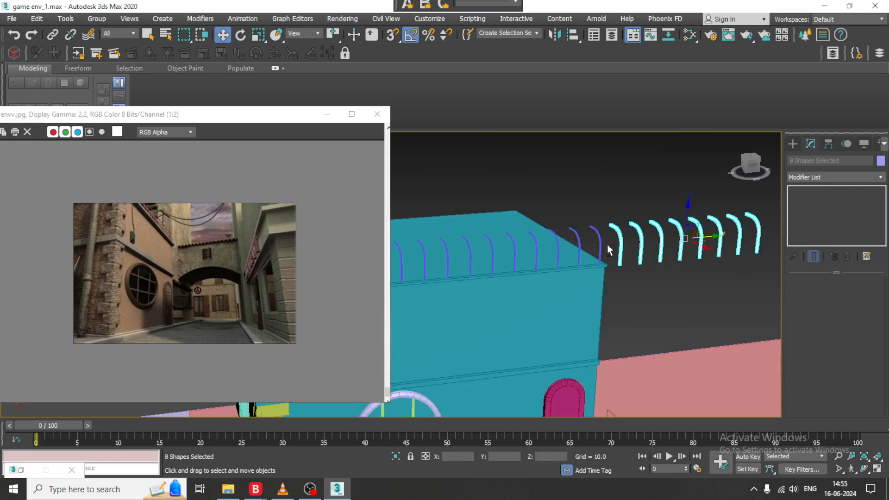
{"action": "key", "text": "Delete"}
In the Top view, draw a straight line about 115 long beside the row of bent tubes, spanning the roof edge.
{"action": "middle_click_drag", "start_coordinate": [536, 245], "coordinate": [640, 225]}
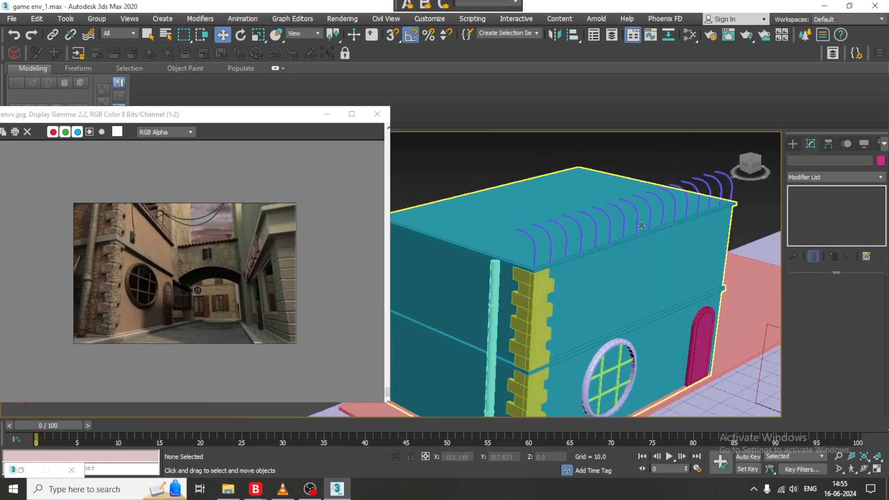
{"action": "left_click", "coordinate": [792, 144]}
{"action": "left_click", "coordinate": [805, 218]}
{"action": "key", "text": "alt+w"}
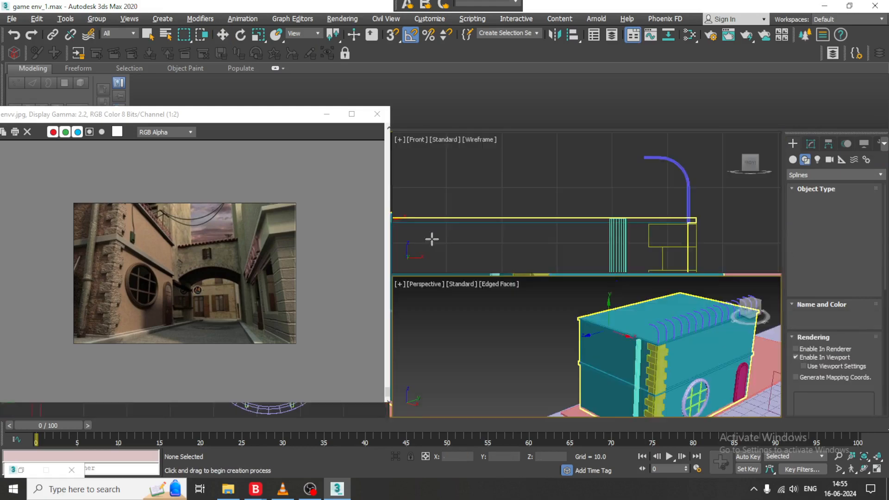
{"action": "left_click_drag", "start_coordinate": [226, 121], "coordinate": [121, 127]}
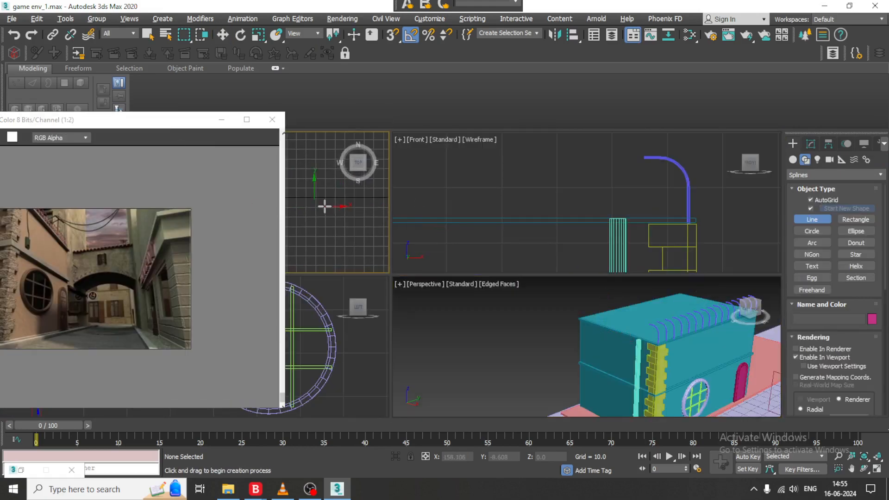
{"action": "key", "text": "alt+w"}
{"action": "scroll", "coordinate": [489, 257], "scroll_direction": "up", "scroll_amount": 6}
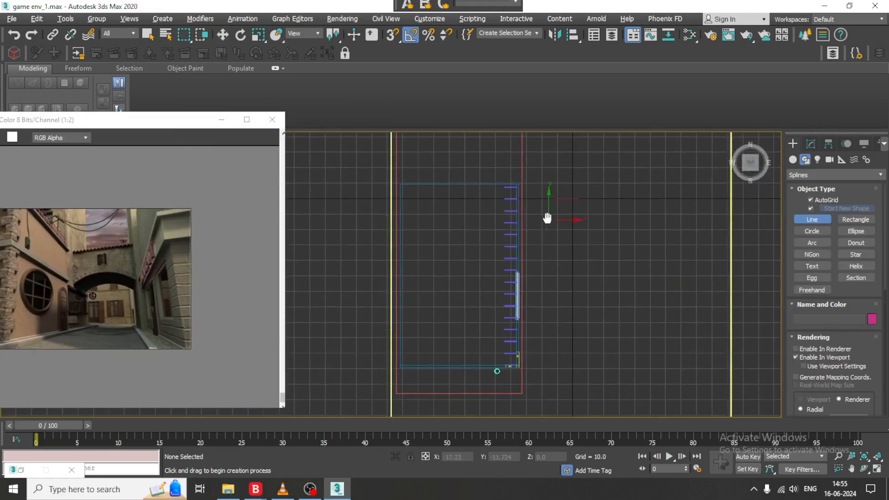
{"action": "scroll", "coordinate": [548, 218], "scroll_direction": "up", "scroll_amount": 3}
{"action": "left_click", "coordinate": [496, 155]}
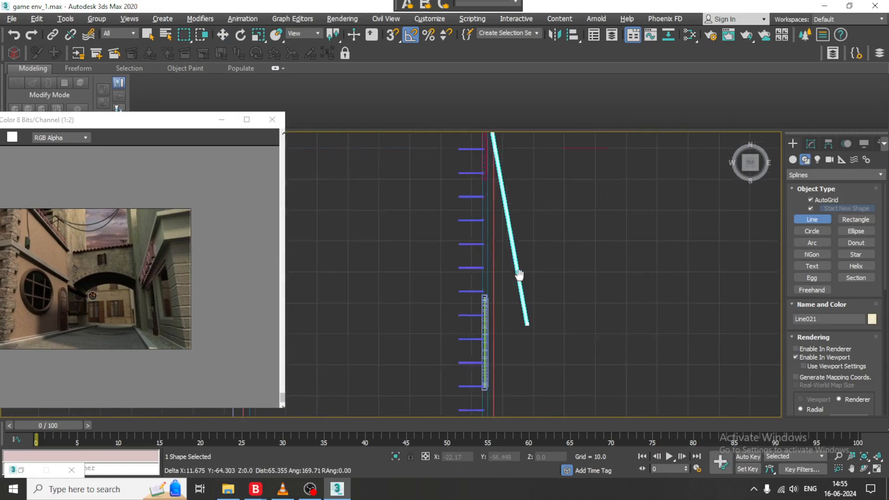
{"action": "middle_click_drag", "start_coordinate": [519, 275], "coordinate": [518, 268]}
{"action": "middle_click_drag", "start_coordinate": [484, 384], "coordinate": [493, 295]}
{"action": "scroll", "coordinate": [495, 312], "scroll_direction": "up", "scroll_amount": 2}
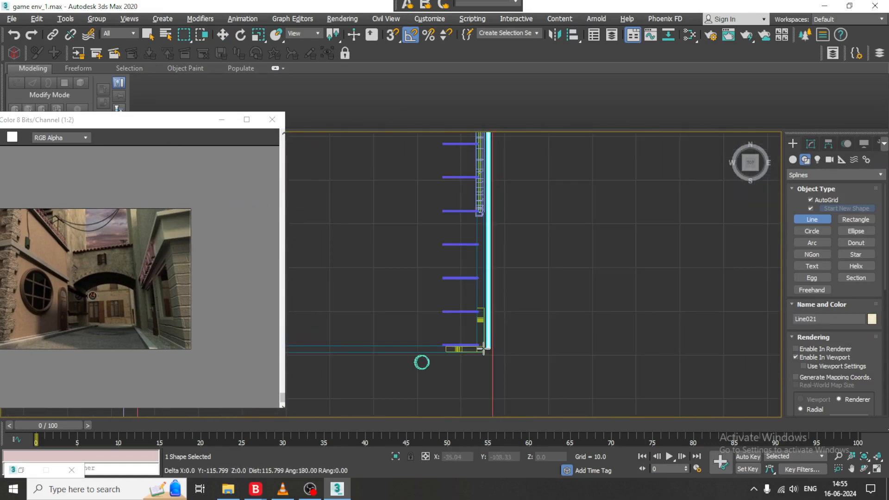
{"action": "left_click", "coordinate": [484, 347], "text": "shift"}
{"action": "right_click", "coordinate": [484, 346]}
{"action": "right_click", "coordinate": [485, 346]}
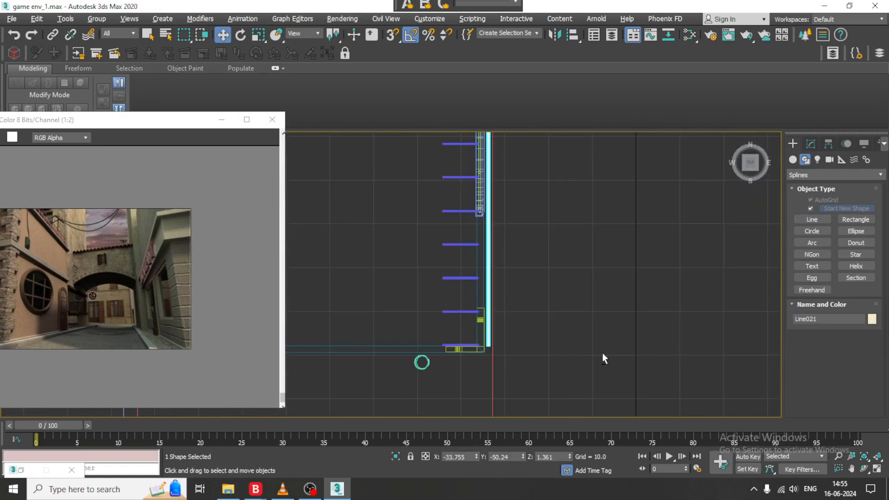
Raise the straight rail above the roof and align it with the upper tips of the bent tubes.
{"action": "key", "text": "p"}
{"action": "scroll", "coordinate": [600, 357], "scroll_direction": "down", "scroll_amount": 5}
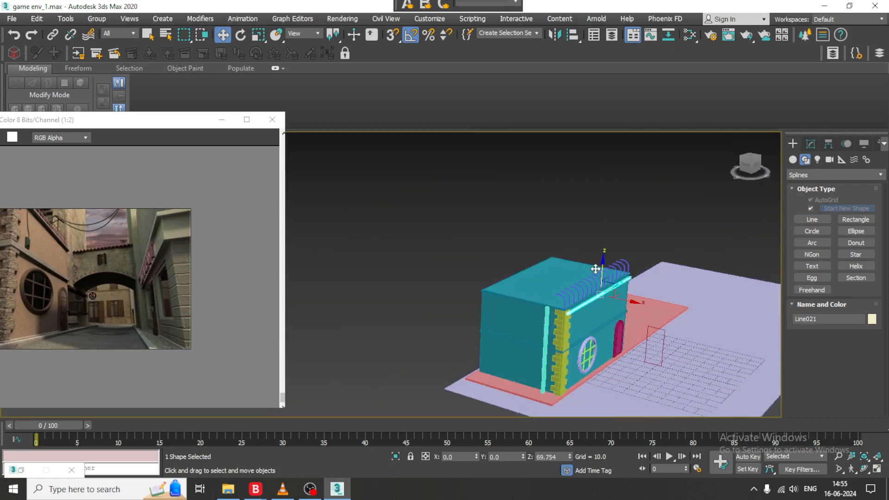
{"action": "scroll", "coordinate": [597, 264], "scroll_direction": "up", "scroll_amount": 5}
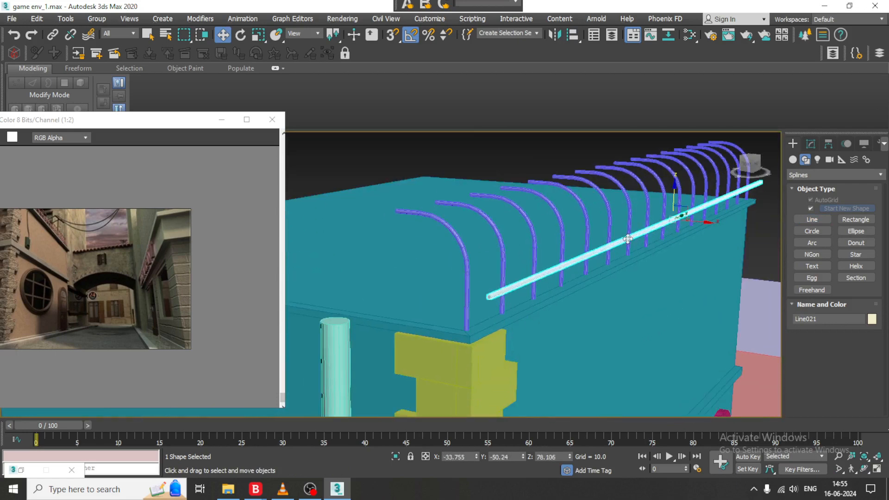
{"action": "left_click_drag", "start_coordinate": [698, 223], "coordinate": [599, 135]}
Copy the straight rail sideways to the start of the bend and lower it slightly onto the bent tubes.
{"action": "mouse_move", "coordinate": [605, 152]}
{"action": "middle_mouse_down", "text": "alt"}
{"action": "mouse_move", "coordinate": [634, 159]}
{"action": "mouse_move", "coordinate": [629, 166]}
{"action": "mouse_move", "coordinate": [637, 167]}
{"action": "mouse_move", "coordinate": [621, 167]}
{"action": "mouse_move", "coordinate": [624, 182]}
{"action": "middle_mouse_up", "text": "alt"}
{"action": "scroll", "coordinate": [629, 165], "scroll_direction": "up", "scroll_amount": 3}
{"action": "left_click_drag", "start_coordinate": [621, 171], "coordinate": [674, 170], "text": "shift"}
{"action": "left_click", "coordinate": [445, 292]}
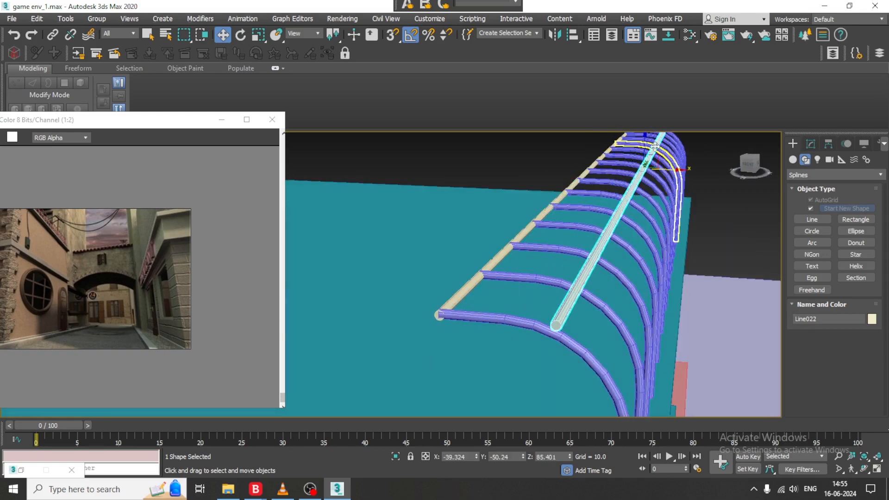
{"action": "left_click_drag", "start_coordinate": [650, 141], "coordinate": [652, 146]}
{"action": "scroll", "coordinate": [679, 175], "scroll_direction": "down", "scroll_amount": 5}
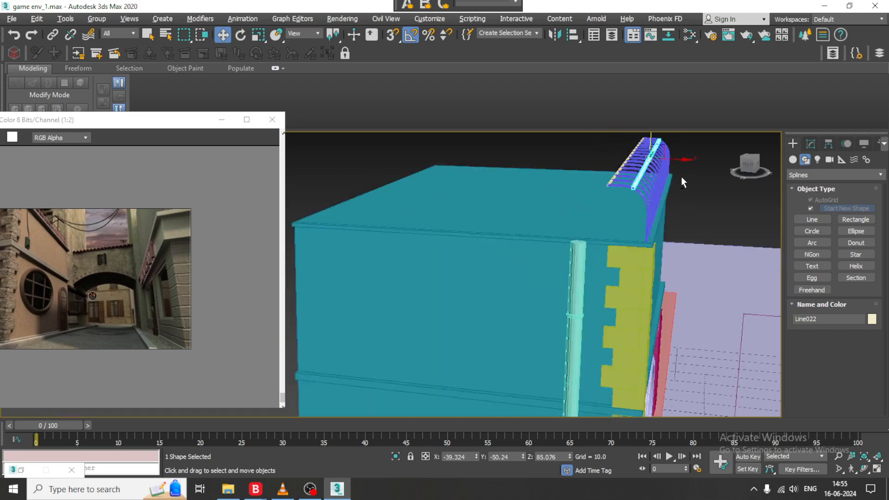
In the Front view, make two more copies of the rail, at the bend's lower end and near the tubes' feet.
{"action": "middle_click_drag", "start_coordinate": [682, 179], "coordinate": [595, 197], "text": "alt"}
{"action": "scroll", "coordinate": [669, 199], "scroll_direction": "up", "scroll_amount": 4}
{"action": "key", "text": "alt+w"}
{"action": "right_click", "coordinate": [642, 196]}
{"action": "key", "text": "alt+w"}
{"action": "middle_click_drag", "start_coordinate": [585, 148], "coordinate": [605, 162]}
{"action": "scroll", "coordinate": [504, 221], "scroll_direction": "up", "scroll_amount": 2}
{"action": "middle_click_drag", "start_coordinate": [501, 220], "coordinate": [509, 223]}
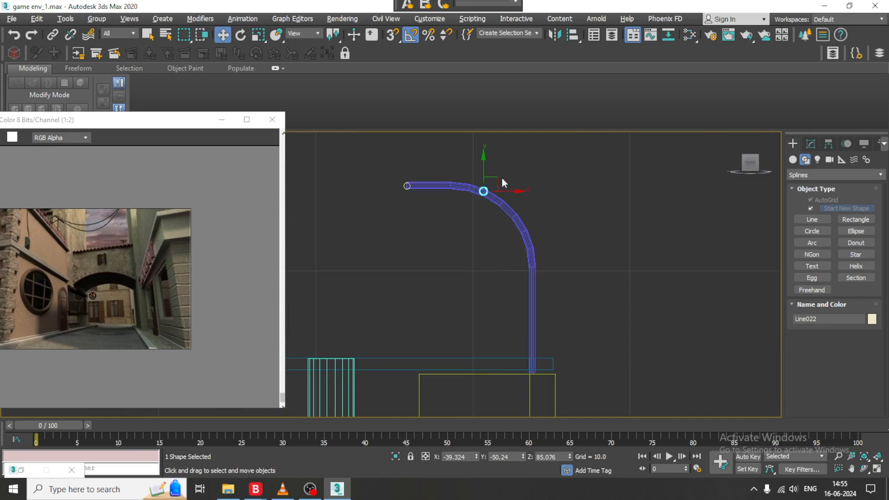
{"action": "mouse_move", "coordinate": [497, 176]}
{"action": "left_mouse_down", "text": "shift"}
{"action": "mouse_move", "coordinate": [547, 234]}
{"action": "mouse_move", "coordinate": [547, 319]}
{"action": "left_mouse_up", "text": "shift"}
{"action": "left_click", "coordinate": [446, 292]}
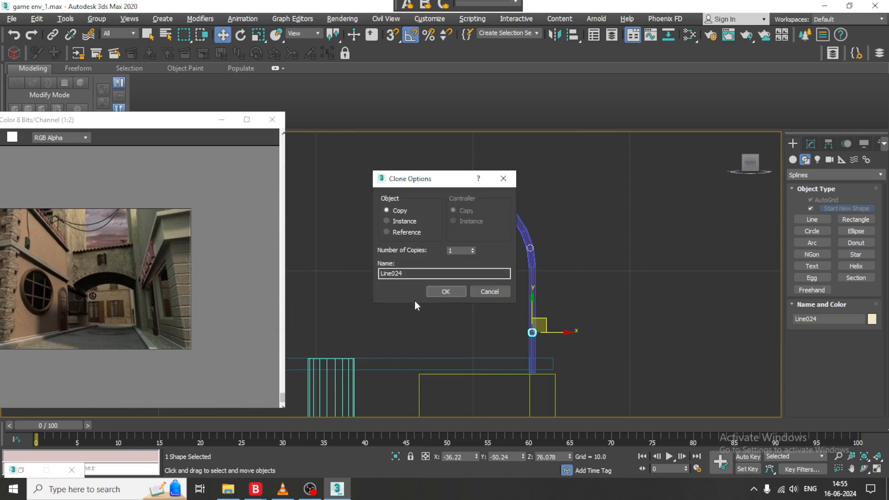
{"action": "left_click", "coordinate": [446, 290]}
{"action": "key", "text": "alt+w"}
{"action": "key", "text": "alt+w"}
{"action": "middle_click_drag", "start_coordinate": [667, 342], "coordinate": [630, 300], "text": "alt"}
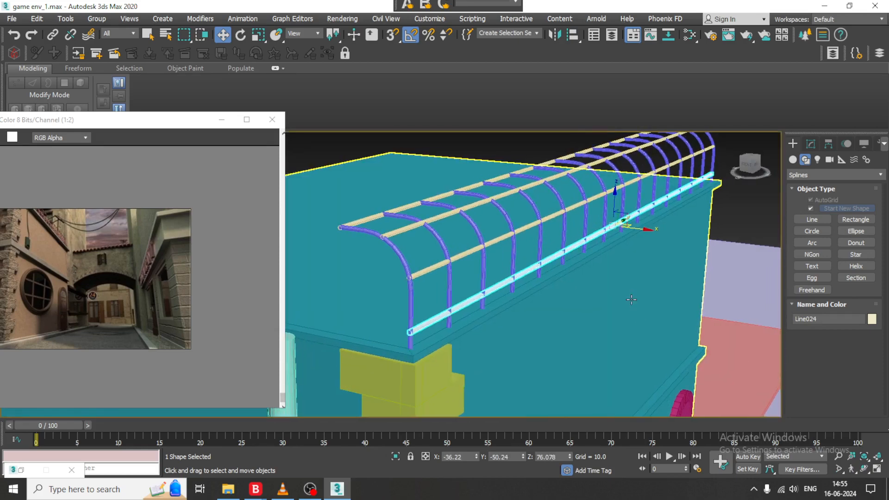
Save the scene and bring the modeling window back to the front.
{"action": "key", "text": "ctrl+s"}
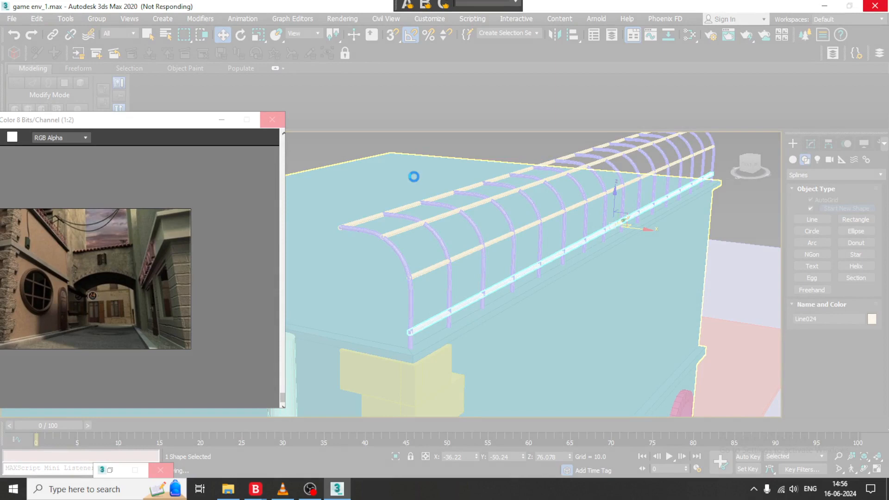
{"action": "key", "text": "alt+Tab"}
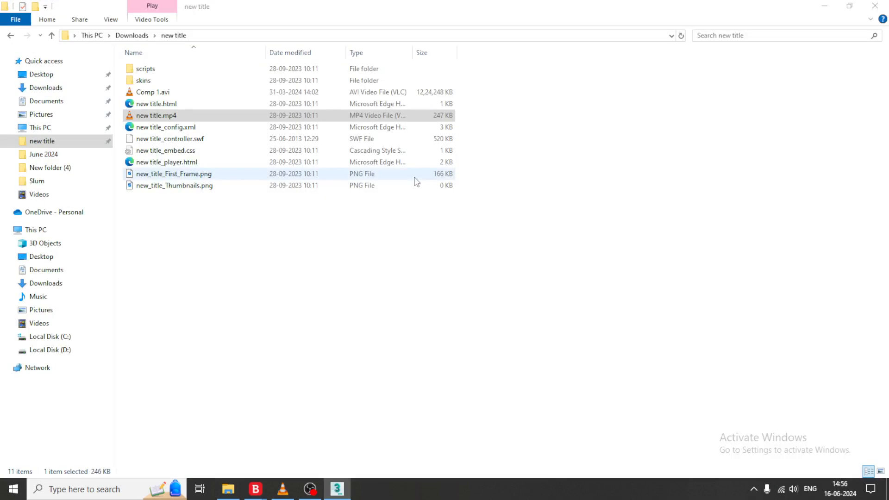
{"action": "left_click", "coordinate": [345, 493]}
{"action": "left_click", "coordinate": [513, 168]}
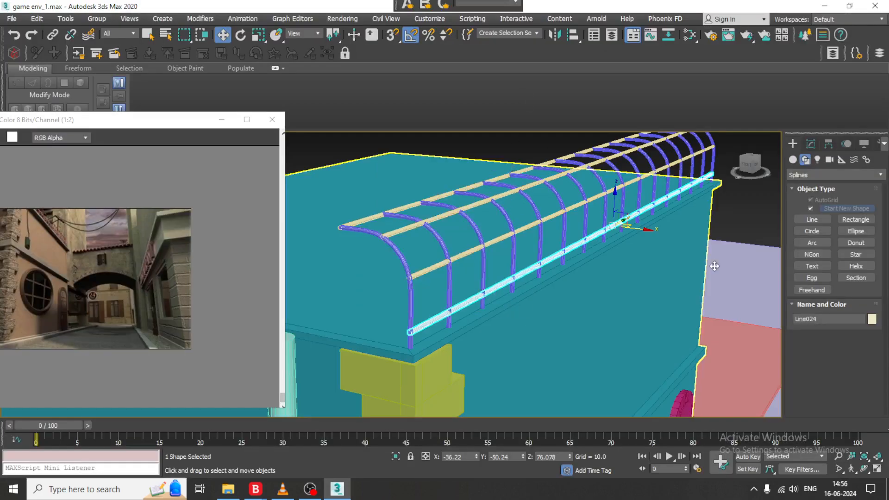
Enlarge the reference image and create a box about 116.6 by 74.2 and 184.3 high on the pavement beside the building.
{"action": "scroll", "coordinate": [647, 265], "scroll_direction": "down", "scroll_amount": 8}
{"action": "middle_click_drag", "start_coordinate": [647, 265], "coordinate": [561, 284]}
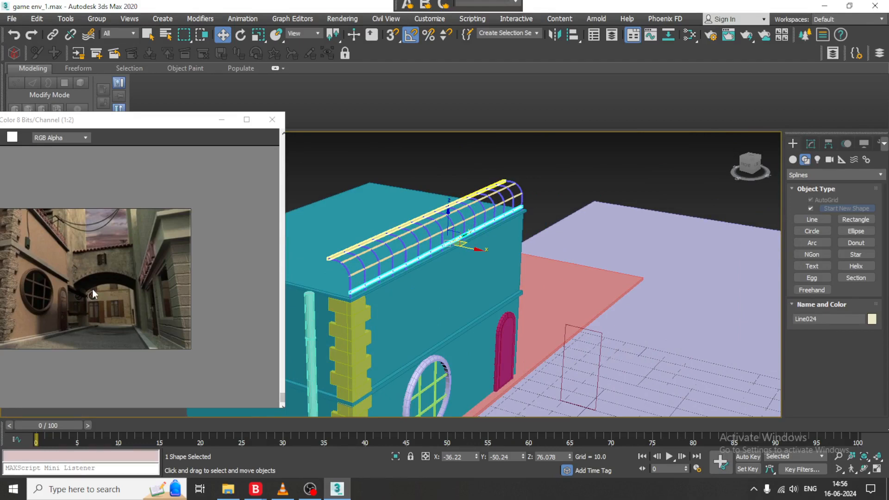
{"action": "scroll", "coordinate": [79, 308], "scroll_direction": "up", "scroll_amount": 2}
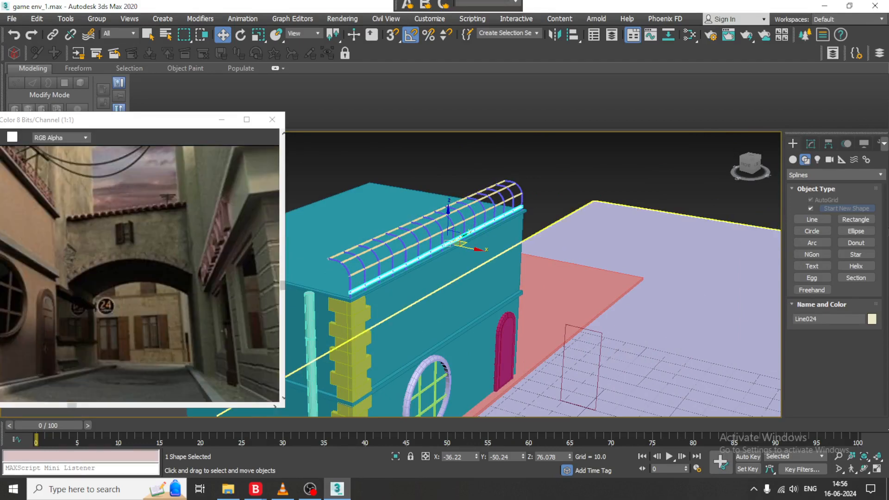
{"action": "left_click", "coordinate": [792, 159]}
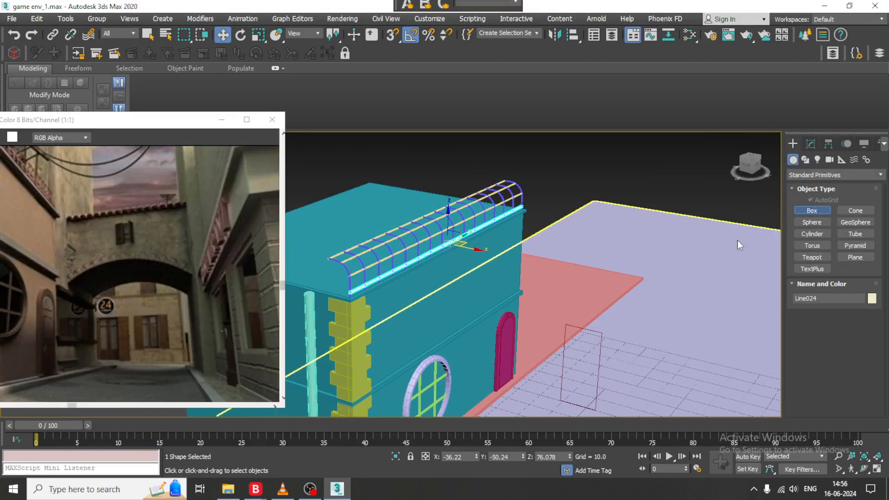
{"action": "left_click", "coordinate": [811, 210]}
{"action": "middle_click_drag", "start_coordinate": [601, 260], "coordinate": [471, 332], "text": "alt"}
{"action": "scroll", "coordinate": [403, 257], "scroll_direction": "up", "scroll_amount": 5}
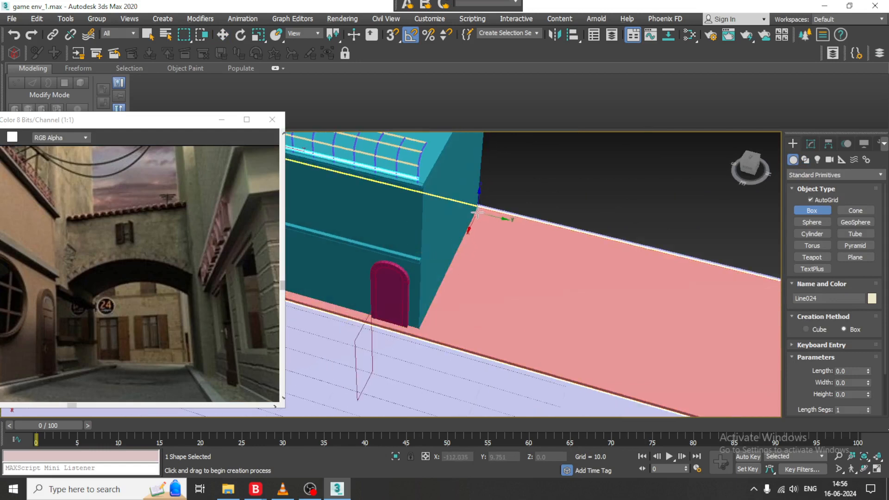
{"action": "left_click_drag", "start_coordinate": [477, 212], "coordinate": [725, 417]}
{"action": "scroll", "coordinate": [546, 236], "scroll_direction": "down", "scroll_amount": 2}
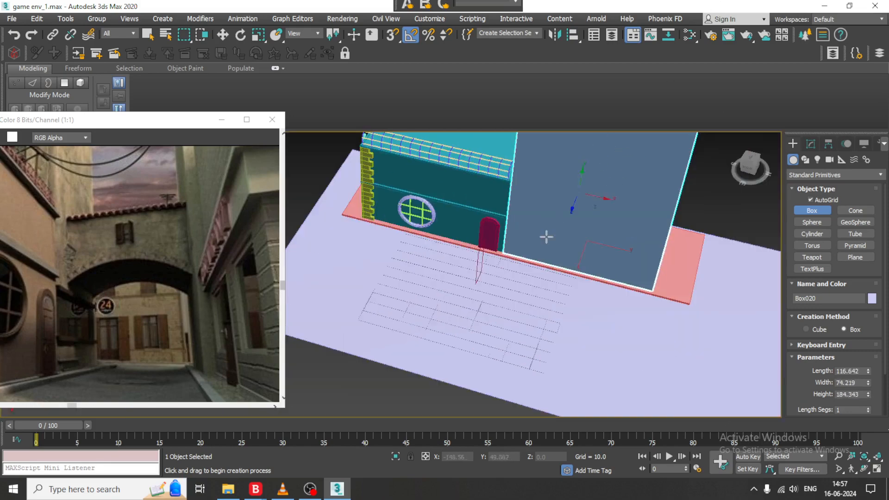
Examine how the tall new box meets the first building's wall and roof railing from street level.
{"action": "middle_click_drag", "start_coordinate": [546, 237], "coordinate": [554, 212], "text": "alt"}
{"action": "scroll", "coordinate": [560, 276], "scroll_direction": "down", "scroll_amount": 4}
{"action": "scroll", "coordinate": [580, 263], "scroll_direction": "up", "scroll_amount": 3}
{"action": "key", "text": "w"}
{"action": "scroll", "coordinate": [557, 227], "scroll_direction": "up", "scroll_amount": 3}
{"action": "scroll", "coordinate": [554, 213], "scroll_direction": "up", "scroll_amount": 3}
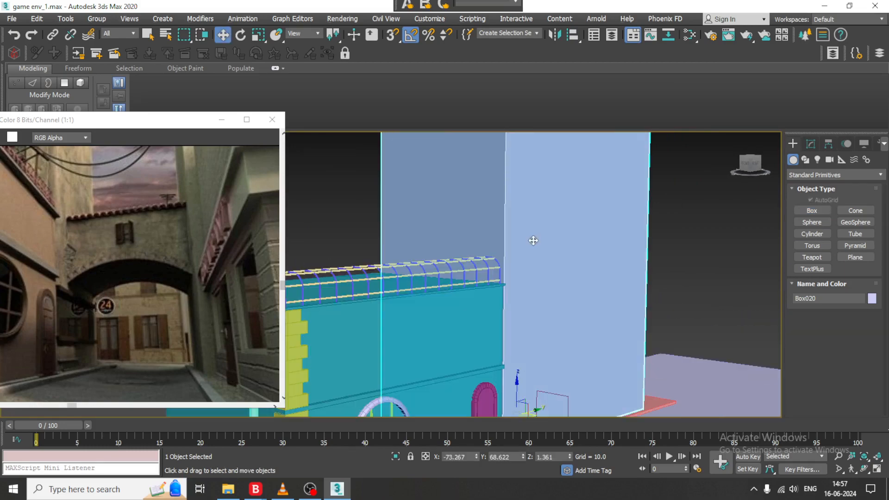
{"action": "middle_click_drag", "start_coordinate": [533, 240], "coordinate": [559, 223], "text": "alt"}
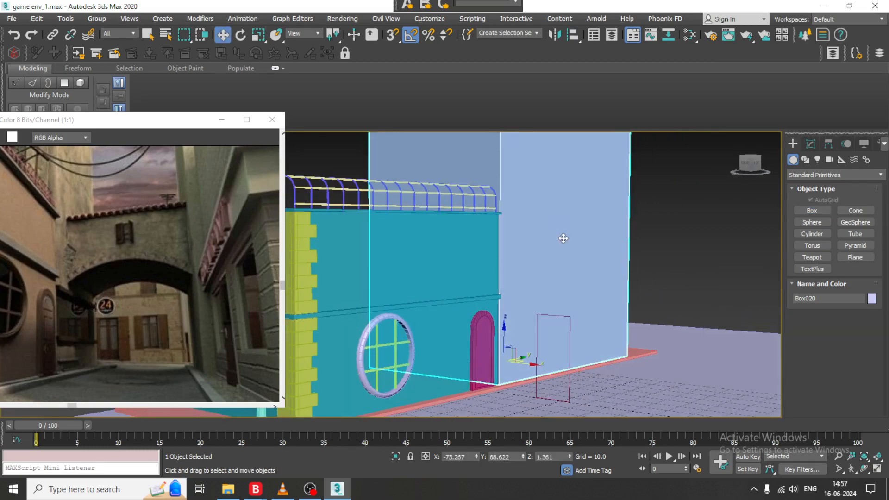
{"action": "scroll", "coordinate": [553, 227], "scroll_direction": "up", "scroll_amount": 3}
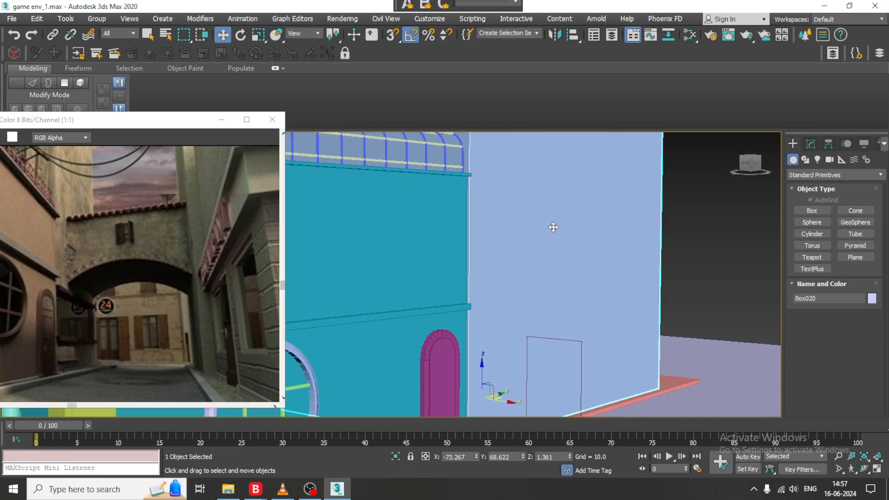
Convert the tall box to an editable poly and delete the stray door-sized rectangle outline in front of its wall.
{"action": "right_click", "coordinate": [525, 206]}
{"action": "mouse_move", "coordinate": [590, 326]}
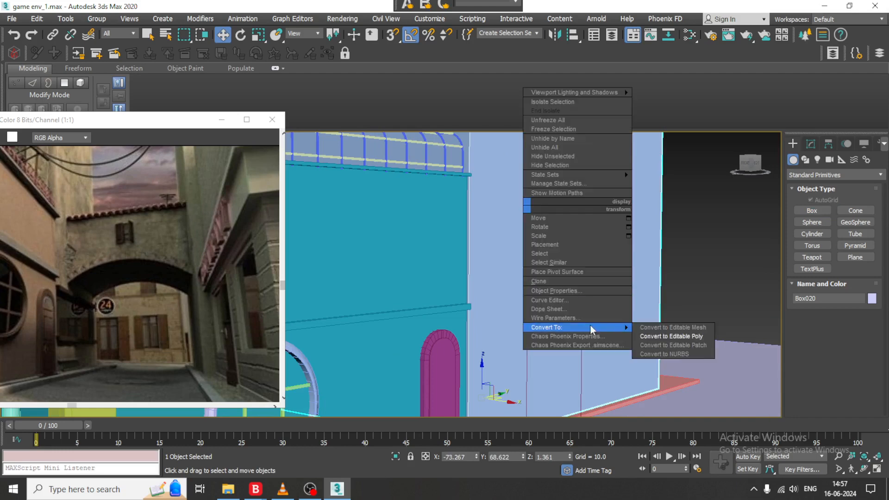
{"action": "left_click", "coordinate": [667, 336]}
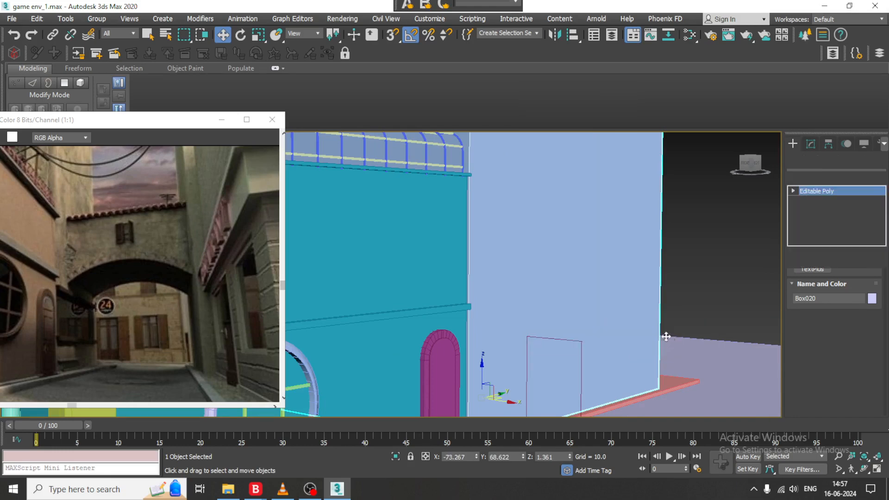
{"action": "middle_click_drag", "start_coordinate": [666, 336], "coordinate": [537, 308], "text": "alt"}
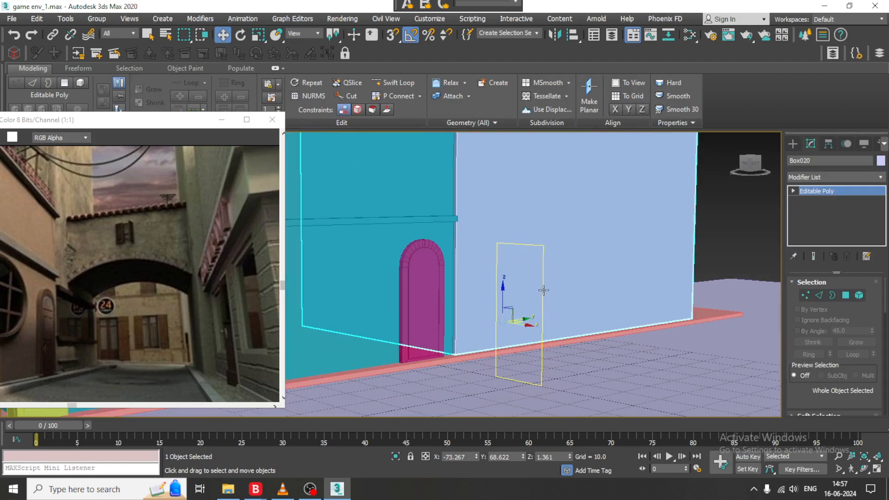
{"action": "key", "text": "Delete"}
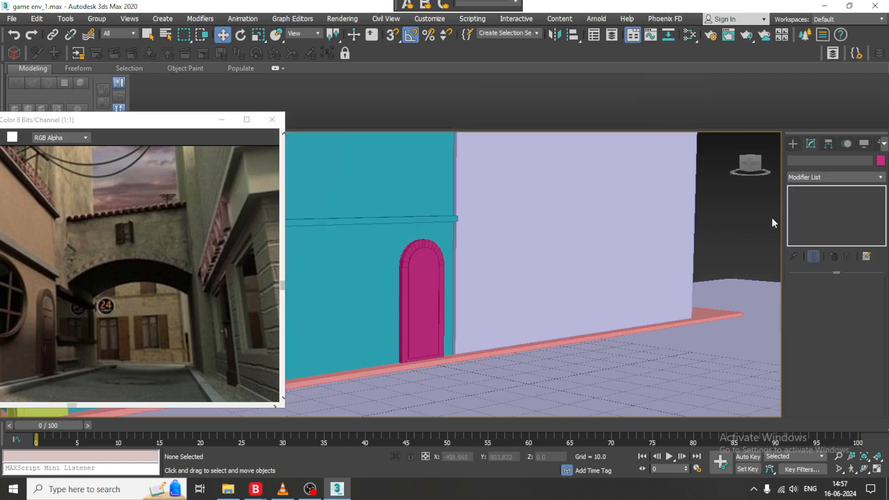
Add three horizontal Swift Loops around the tall box: two close together just below the first building's ledge height and one near the base.
{"action": "left_click", "coordinate": [792, 145]}
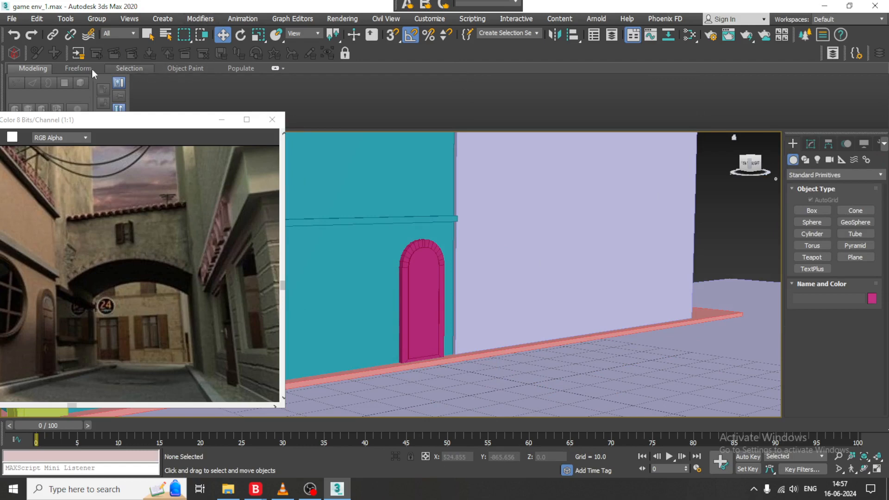
{"action": "left_click", "coordinate": [811, 144]}
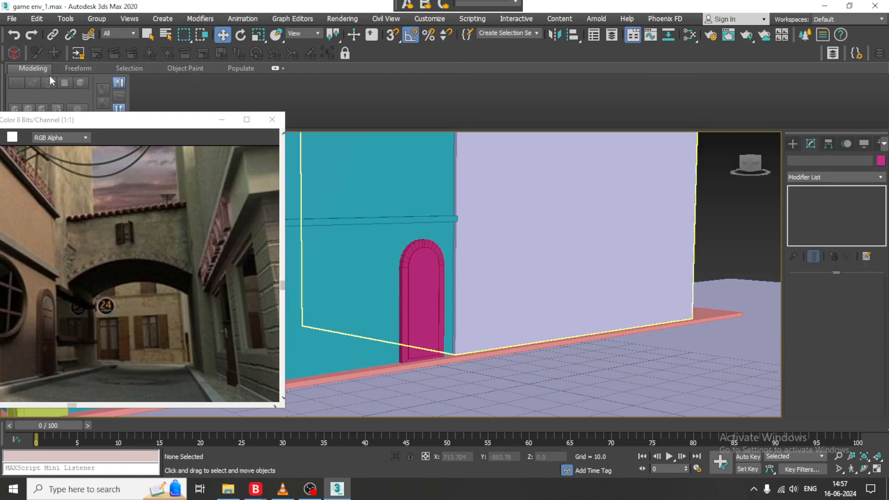
{"action": "double_click", "coordinate": [35, 68]}
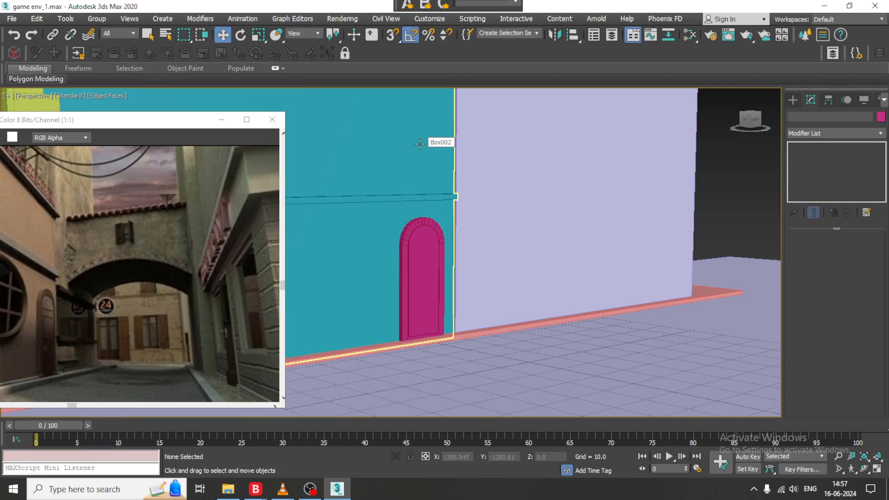
{"action": "left_click", "coordinate": [611, 192]}
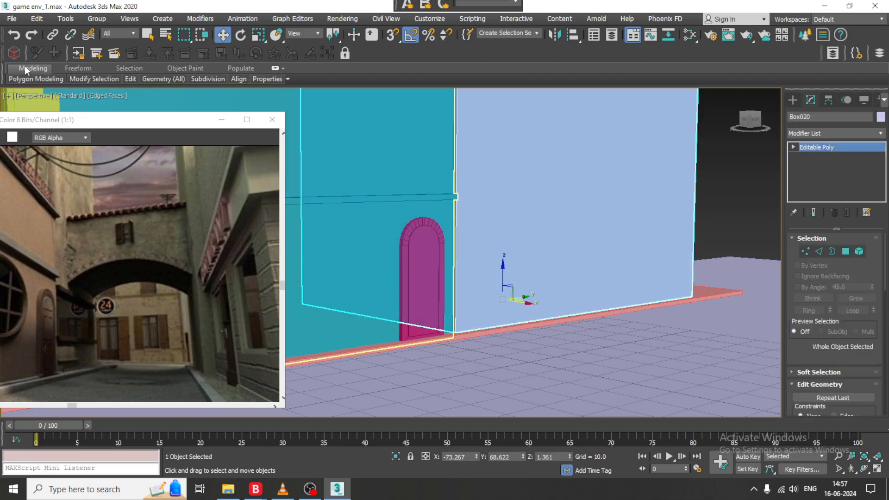
{"action": "double_click", "coordinate": [25, 67]}
{"action": "left_click", "coordinate": [396, 82]}
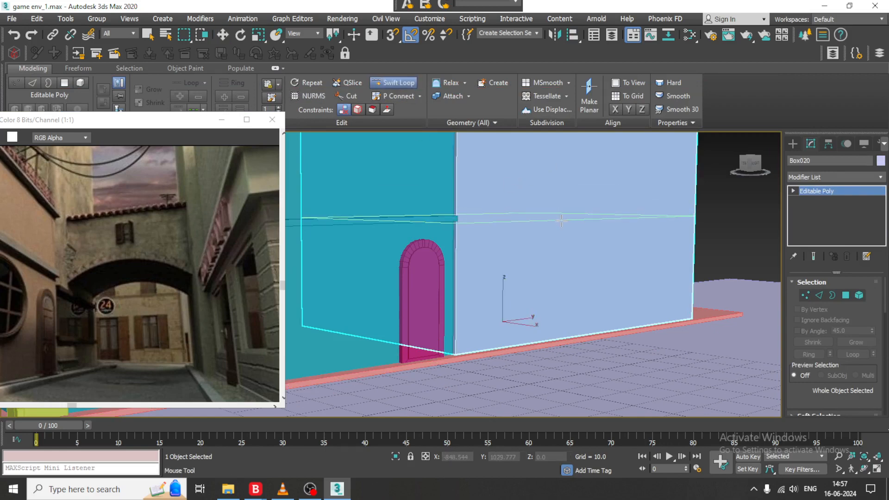
{"action": "left_click", "coordinate": [561, 228]}
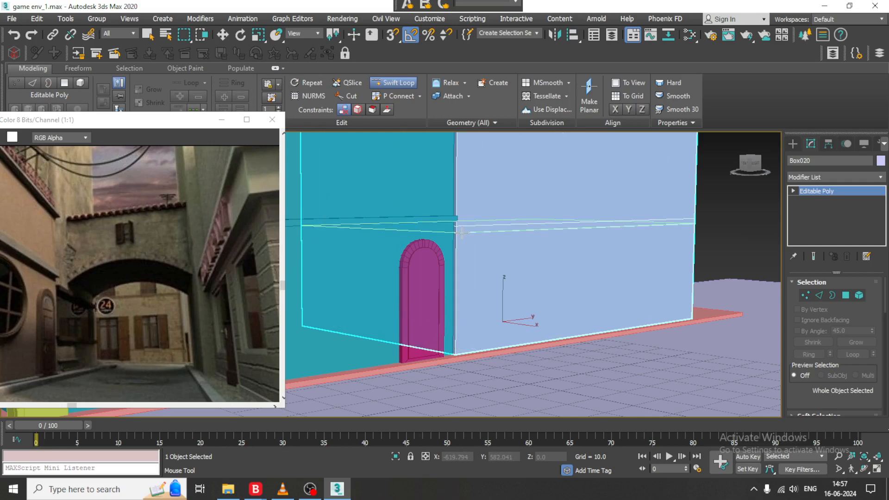
{"action": "left_click", "coordinate": [462, 233]}
{"action": "left_click", "coordinate": [459, 325]}
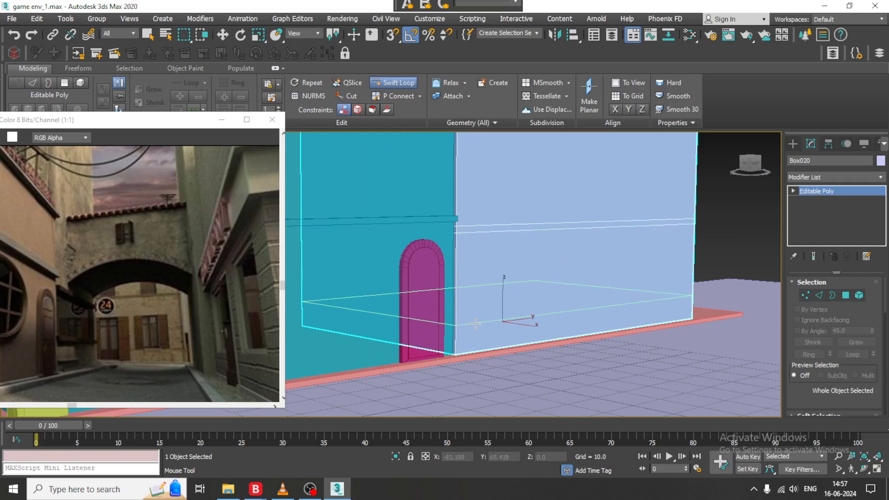
{"action": "middle_click_drag", "start_coordinate": [627, 275], "coordinate": [538, 229], "text": "alt"}
{"action": "key", "text": "w"}
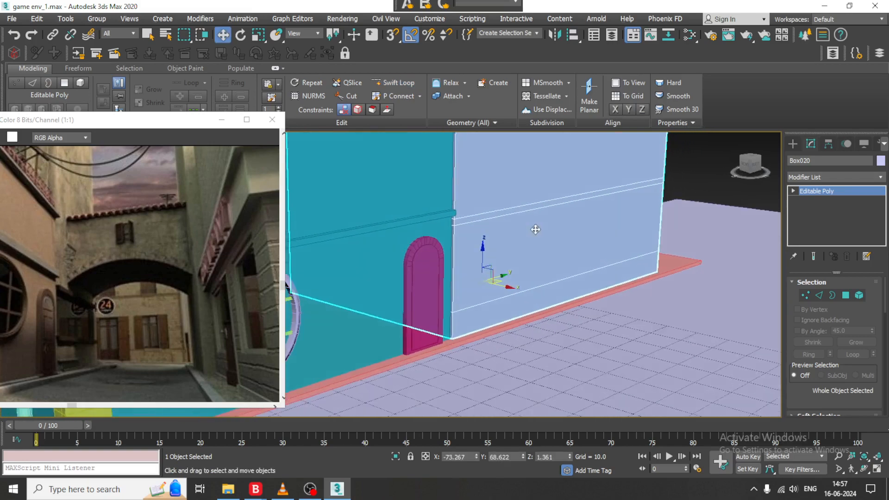
Move the whole tall box back about 0.4 along X relative to the first building's wall.
{"action": "scroll", "coordinate": [528, 233], "scroll_direction": "up", "scroll_amount": 2}
{"action": "left_click", "coordinate": [845, 295]}
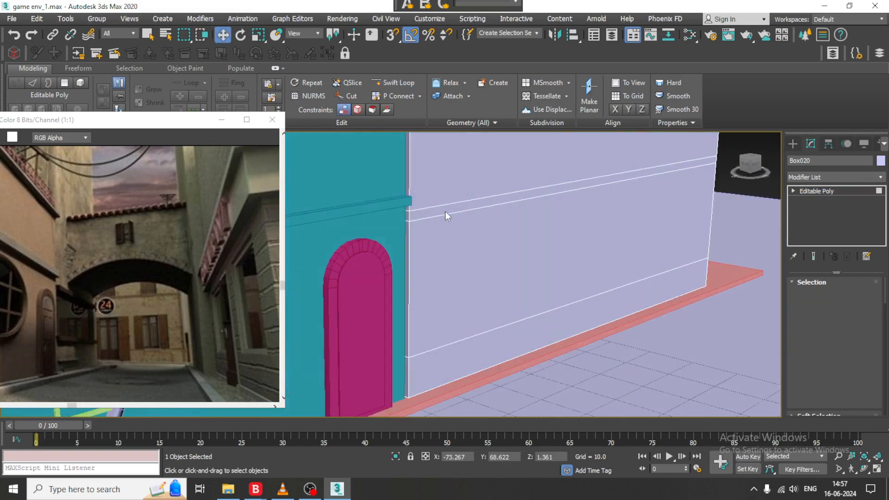
{"action": "middle_click_drag", "start_coordinate": [475, 205], "coordinate": [582, 211], "text": "alt"}
{"action": "left_click", "coordinate": [854, 196]}
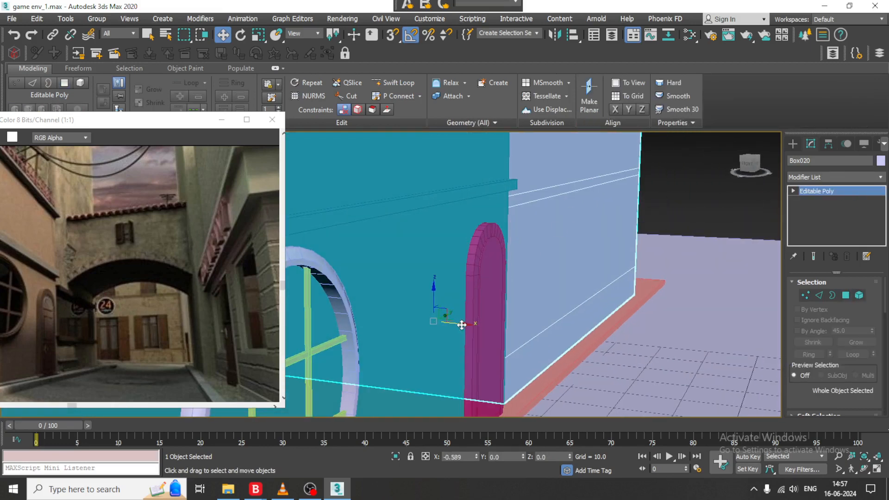
Extrude the tall box's upper front band by 10, then pull its face back to leave a ledge about 3.2 deep.
{"action": "left_click", "coordinate": [845, 295]}
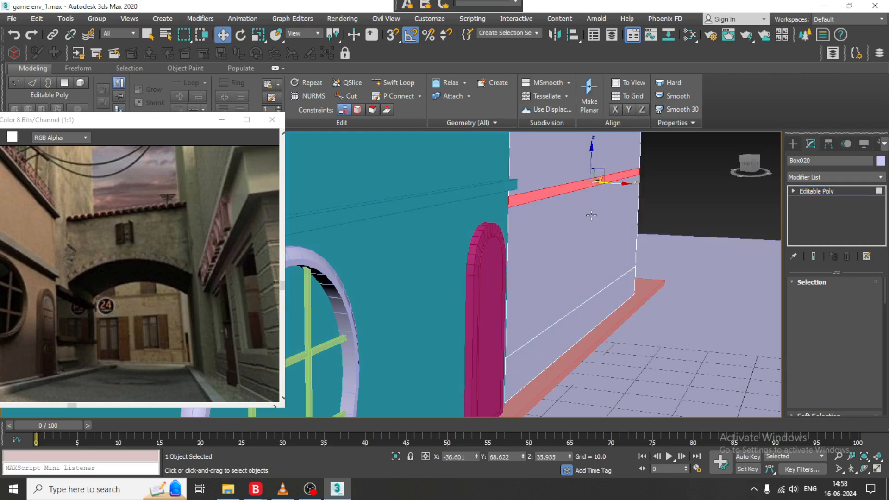
{"action": "scroll", "coordinate": [824, 384], "scroll_direction": "down", "scroll_amount": 3}
{"action": "left_click", "coordinate": [827, 371]}
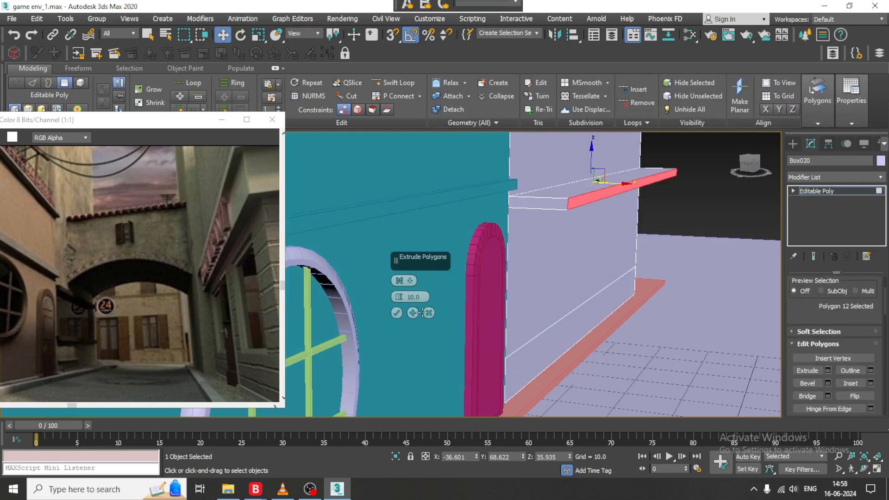
{"action": "left_click", "coordinate": [393, 315]}
{"action": "middle_click_drag", "start_coordinate": [580, 225], "coordinate": [600, 228]}
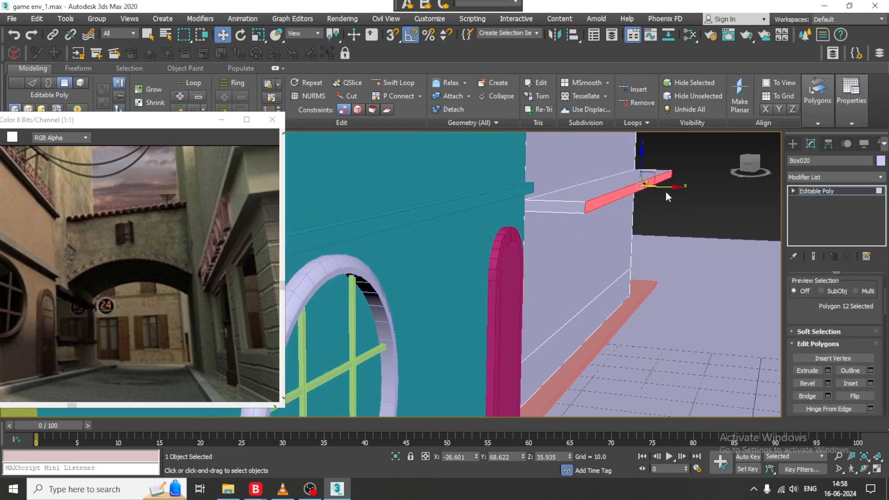
{"action": "left_click_drag", "start_coordinate": [665, 191], "coordinate": [631, 186]}
Add another horizontal Swift Loop just above the tall box's lowest loop to form a narrow band near the base.
{"action": "middle_click_drag", "start_coordinate": [648, 231], "coordinate": [611, 247], "text": "alt"}
{"action": "middle_click_drag", "start_coordinate": [612, 247], "coordinate": [606, 218]}
{"action": "left_click", "coordinate": [390, 82]}
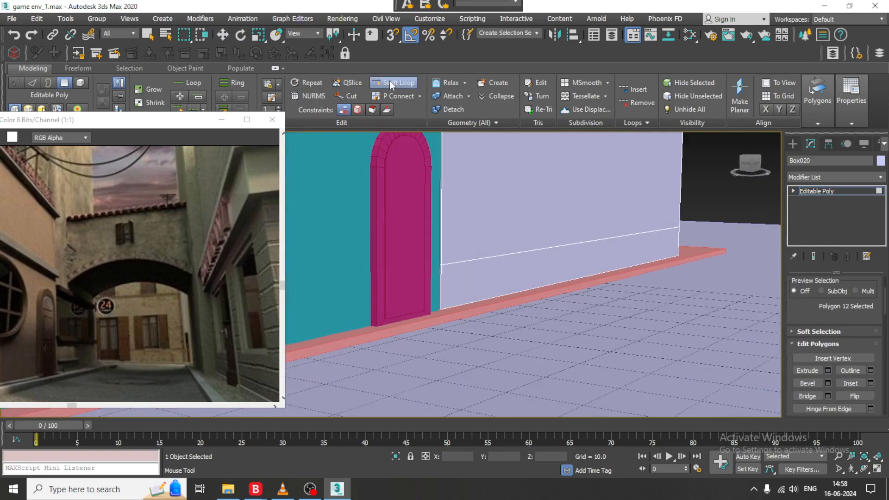
{"action": "left_click", "coordinate": [441, 253]}
{"action": "right_click", "coordinate": [442, 253]}
{"action": "middle_click_drag", "start_coordinate": [593, 227], "coordinate": [571, 257], "text": "alt"}
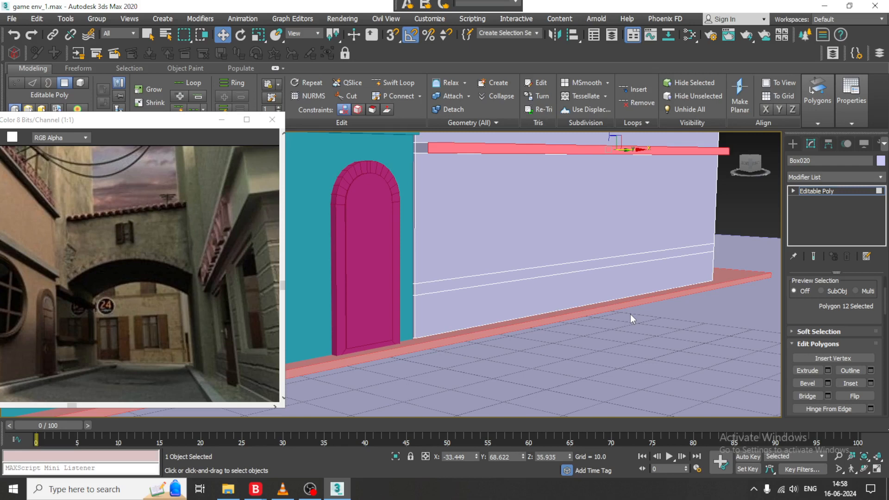
Extrude the lower front band by 10, then pull its face back toward the wall to leave a shallow ledge.
{"action": "left_click", "coordinate": [465, 286]}
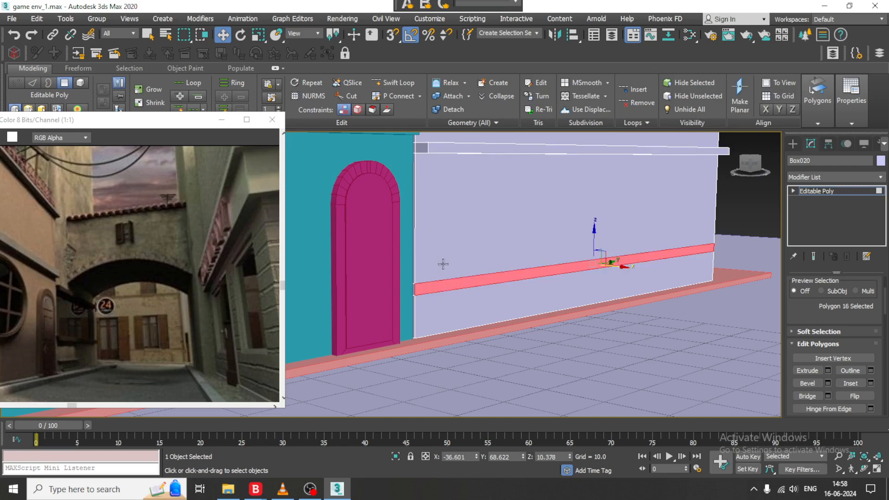
{"action": "left_click", "coordinate": [827, 372]}
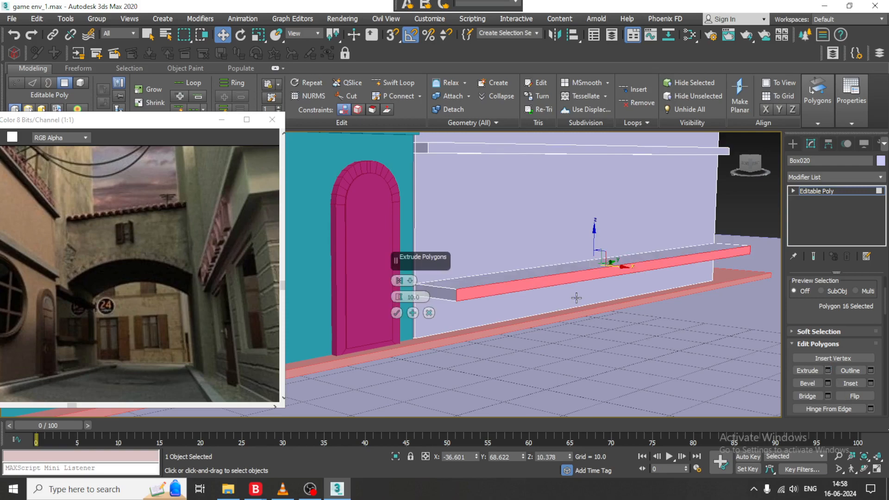
{"action": "middle_click_drag", "start_coordinate": [507, 269], "coordinate": [521, 270], "text": "alt"}
{"action": "left_click", "coordinate": [396, 313]}
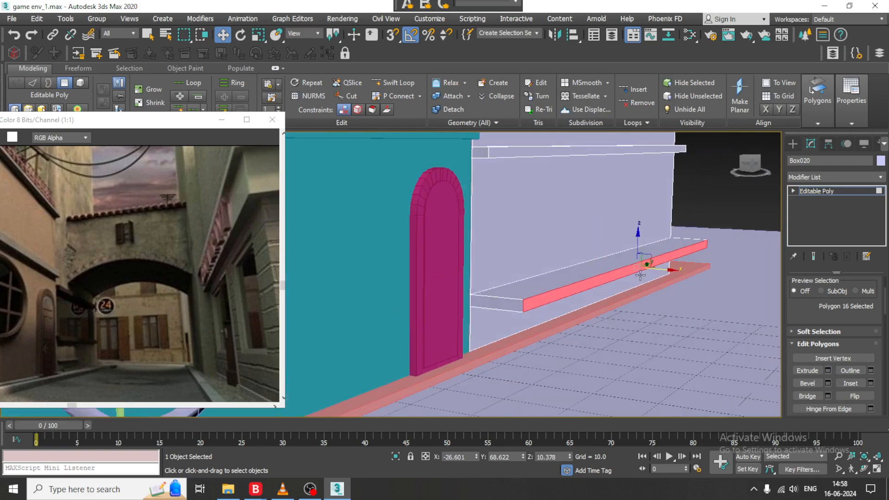
{"action": "left_click_drag", "start_coordinate": [662, 271], "coordinate": [626, 269]}
{"action": "middle_click_drag", "start_coordinate": [610, 259], "coordinate": [636, 250], "text": "alt"}
Create a thin AutoGrid box about 22.4 by 116.6 and 0.5 thick on the tall building's wall, between the two ledges.
{"action": "left_click", "coordinate": [792, 143]}
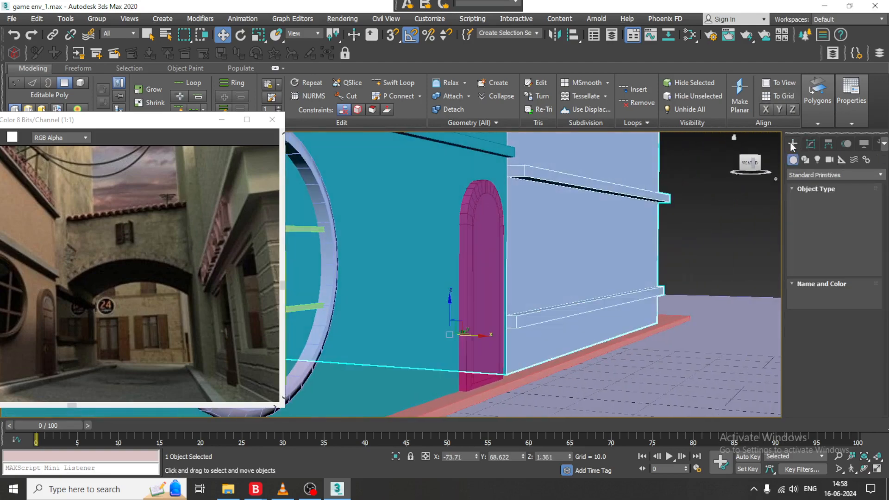
{"action": "left_click", "coordinate": [812, 211]}
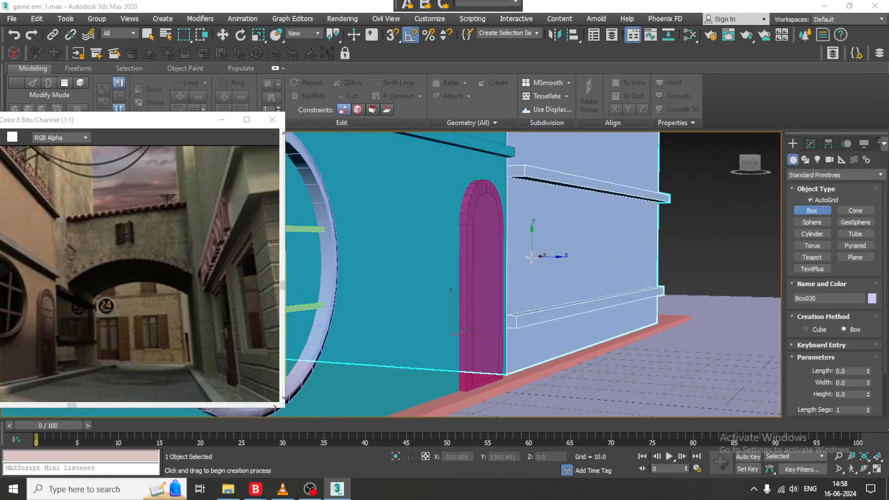
{"action": "scroll", "coordinate": [531, 251], "scroll_direction": "up", "scroll_amount": 5}
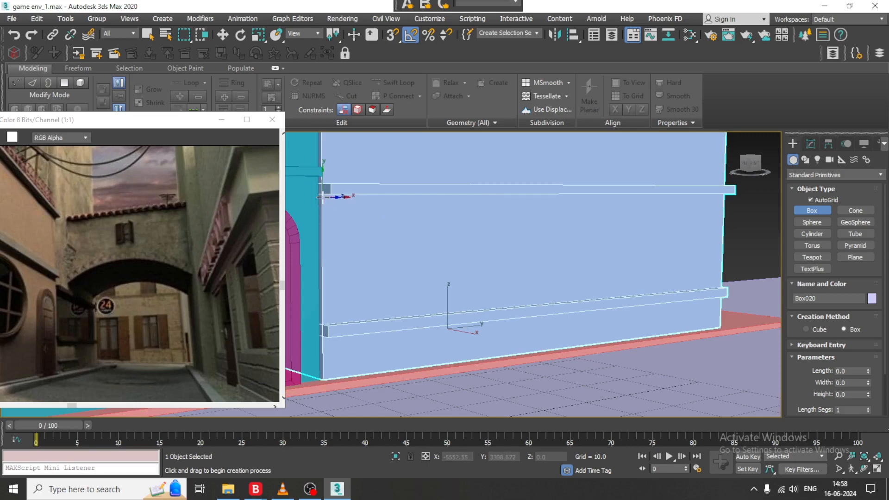
{"action": "left_click_drag", "start_coordinate": [321, 196], "coordinate": [518, 271]}
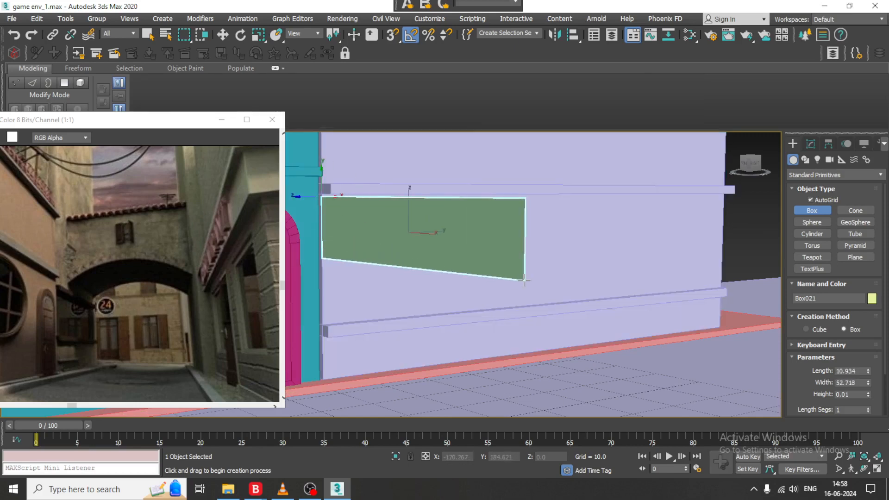
{"action": "right_click", "coordinate": [518, 271]}
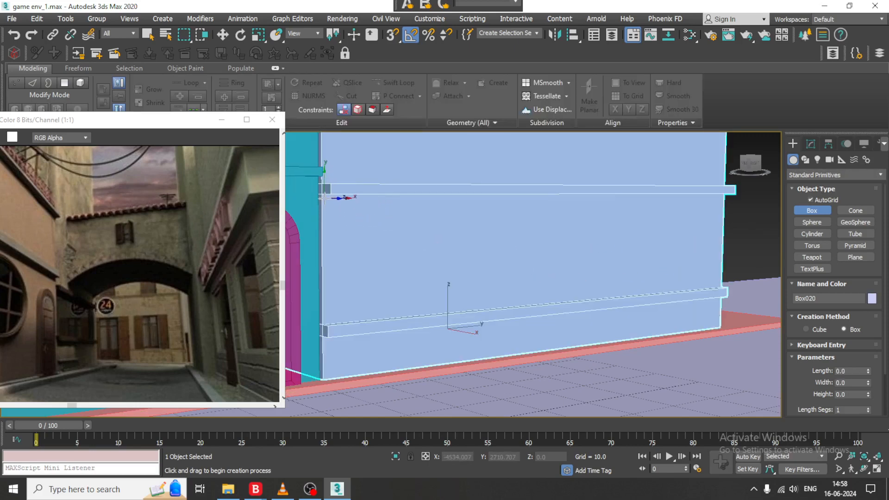
{"action": "left_click_drag", "start_coordinate": [323, 198], "coordinate": [722, 287]}
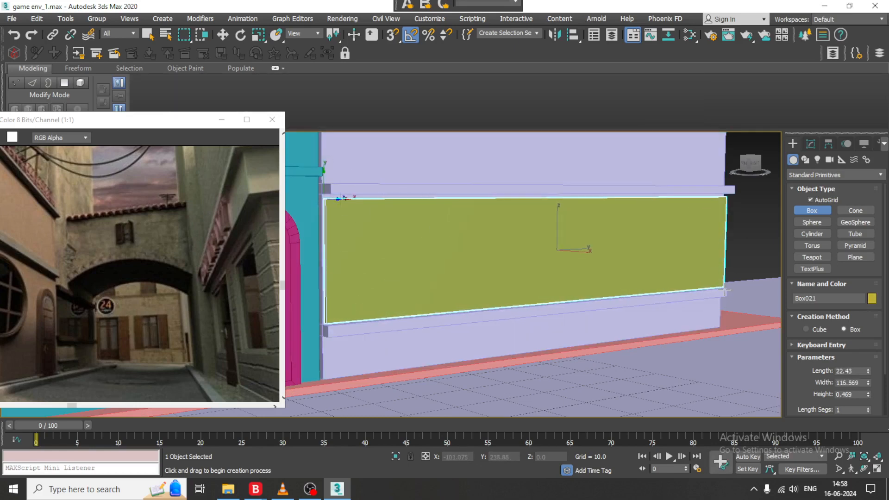
{"action": "left_click", "coordinate": [721, 268]}
{"action": "middle_click_drag", "start_coordinate": [668, 264], "coordinate": [621, 252], "text": "alt"}
{"action": "key", "text": "w"}
Switch to the Left view and convert the thin wall panel to an editable poly.
{"action": "key", "text": "alt+w"}
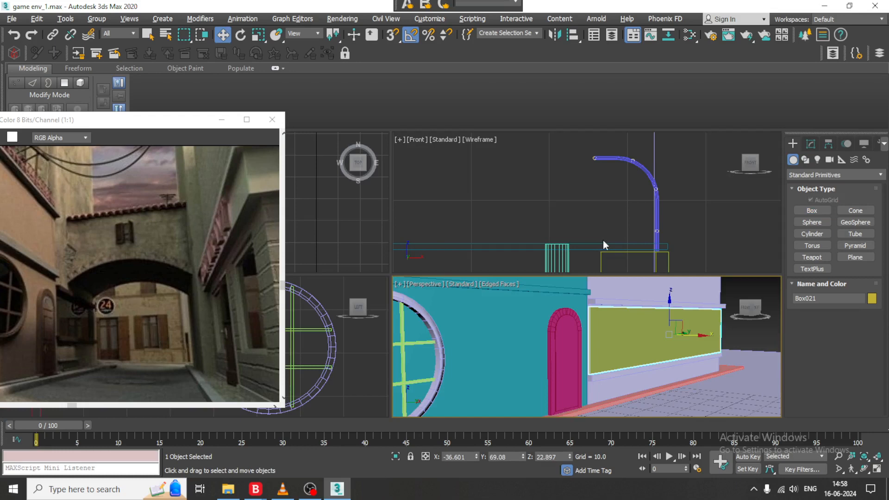
{"action": "right_click", "coordinate": [315, 371]}
{"action": "key", "text": "alt+w"}
{"action": "scroll", "coordinate": [324, 333], "scroll_direction": "down", "scroll_amount": 3}
{"action": "middle_click_drag", "start_coordinate": [324, 296], "coordinate": [530, 266]}
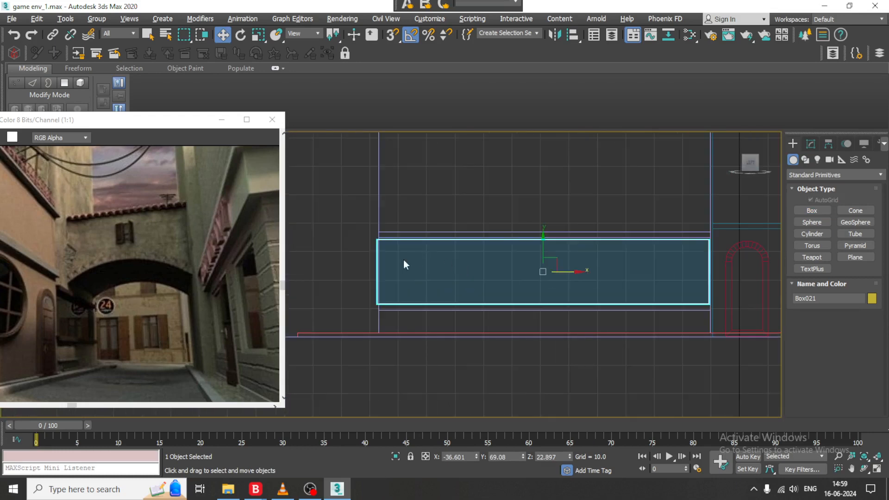
{"action": "scroll", "coordinate": [382, 229], "scroll_direction": "up", "scroll_amount": 3}
{"action": "right_click", "coordinate": [381, 229]}
{"action": "mouse_move", "coordinate": [429, 348]}
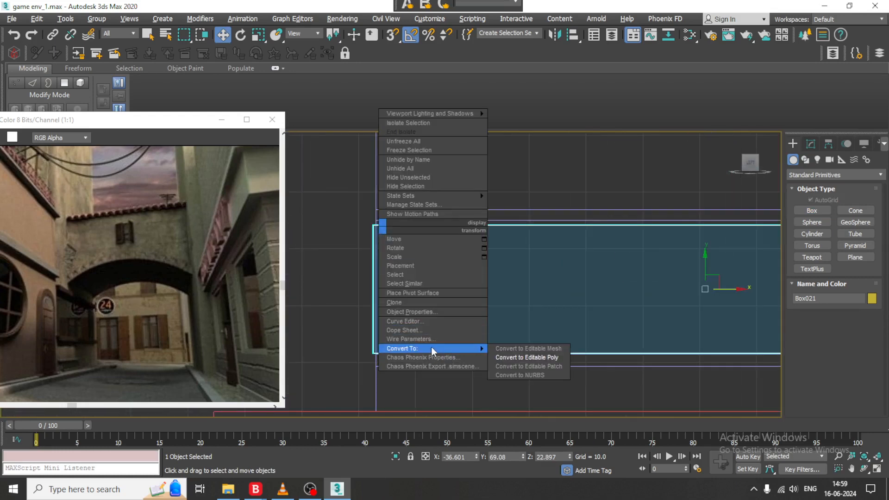
{"action": "left_click", "coordinate": [558, 358]}
Align the vertices at the panel's far end with the tall building's outer vertical edge.
{"action": "key", "text": "1"}
{"action": "left_click_drag", "start_coordinate": [428, 390], "coordinate": [348, 200]}
{"action": "scroll", "coordinate": [384, 246], "scroll_direction": "up", "scroll_amount": 2}
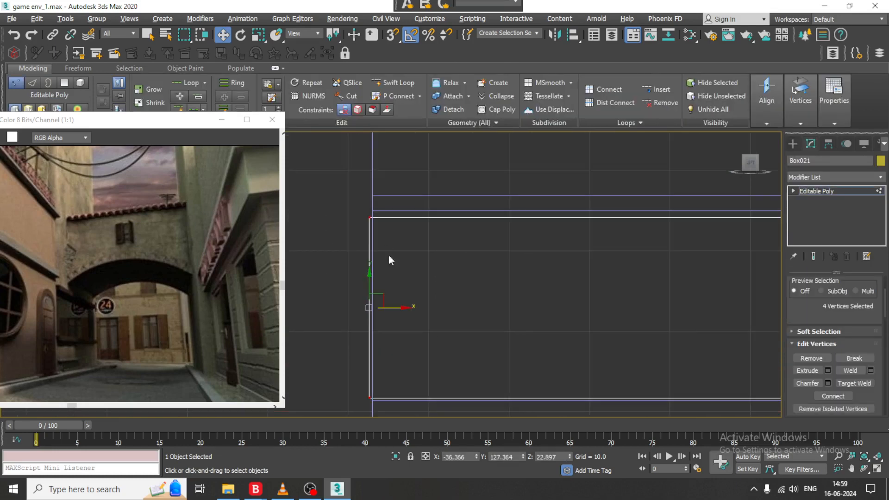
{"action": "left_click_drag", "start_coordinate": [392, 307], "coordinate": [396, 299]}
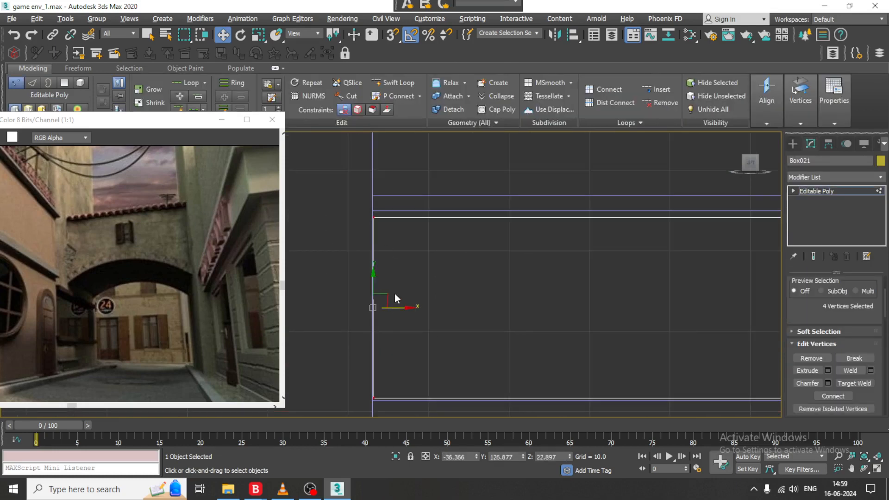
Raise the panel's upper vertices about 0.77 to meet the underside of the upper ledge.
{"action": "scroll", "coordinate": [397, 299], "scroll_direction": "down", "scroll_amount": 3}
{"action": "middle_click_drag", "start_coordinate": [463, 305], "coordinate": [501, 311]}
{"action": "left_click_drag", "start_coordinate": [706, 312], "coordinate": [708, 314]}
{"action": "scroll", "coordinate": [441, 260], "scroll_direction": "up", "scroll_amount": 2}
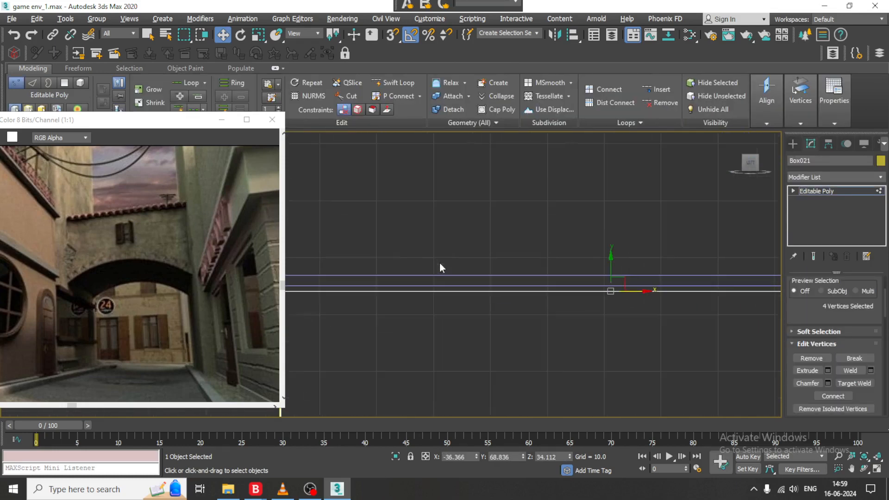
{"action": "scroll", "coordinate": [639, 272], "scroll_direction": "up", "scroll_amount": 1}
{"action": "left_click_drag", "start_coordinate": [597, 284], "coordinate": [597, 276]}
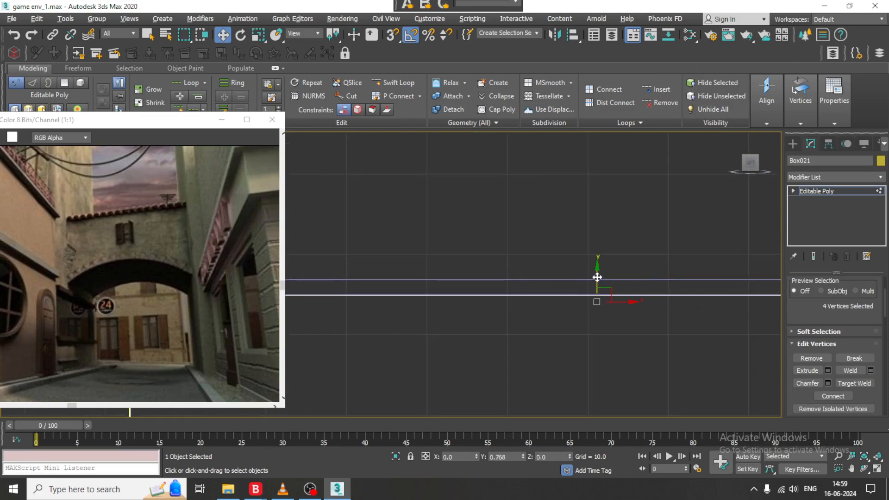
Lower the wall panel's bottom vertices about 0.2 to meet the lower ledge, and finish vertex editing.
{"action": "scroll", "coordinate": [584, 284], "scroll_direction": "down", "scroll_amount": 3}
{"action": "middle_click_drag", "start_coordinate": [583, 292], "coordinate": [573, 222]}
{"action": "left_click_drag", "start_coordinate": [816, 359], "coordinate": [815, 358]}
{"action": "scroll", "coordinate": [552, 292], "scroll_direction": "up", "scroll_amount": 3}
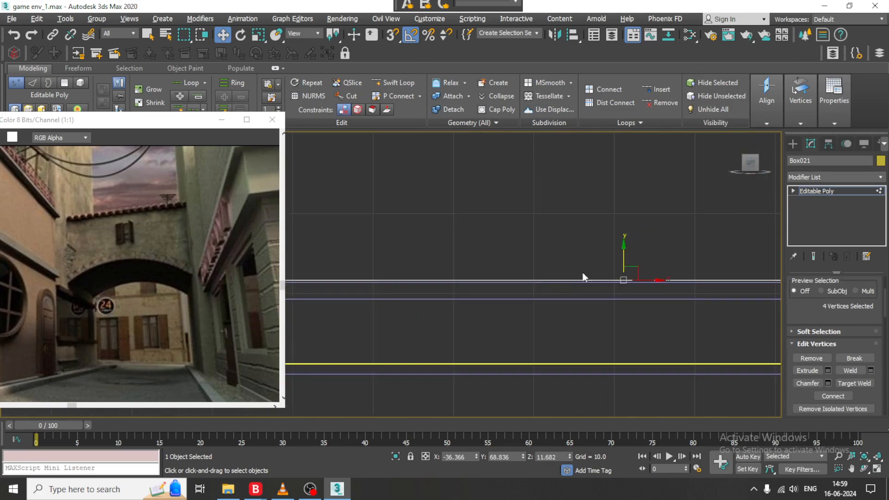
{"action": "left_click_drag", "start_coordinate": [620, 258], "coordinate": [629, 260]}
{"action": "key", "text": "alt+w"}
{"action": "middle_click", "coordinate": [634, 343]}
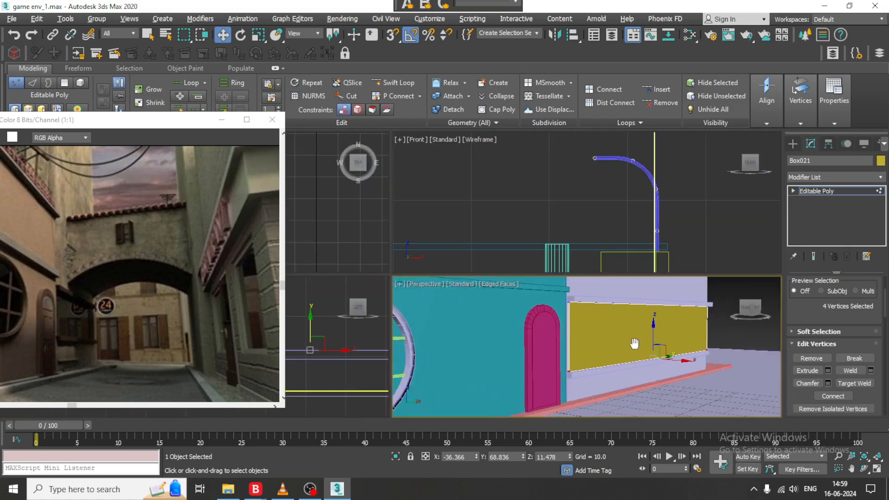
{"action": "key", "text": "alt+w"}
{"action": "middle_click_drag", "start_coordinate": [582, 301], "coordinate": [694, 261], "text": "alt"}
{"action": "scroll", "coordinate": [518, 286], "scroll_direction": "up", "scroll_amount": 3}
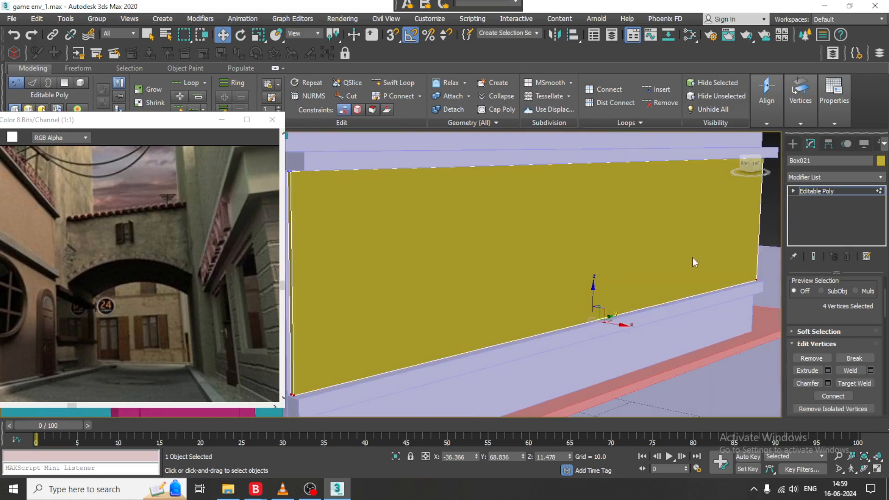
{"action": "left_click", "coordinate": [862, 190]}
{"action": "middle_click_drag", "start_coordinate": [578, 278], "coordinate": [505, 281], "text": "alt"}
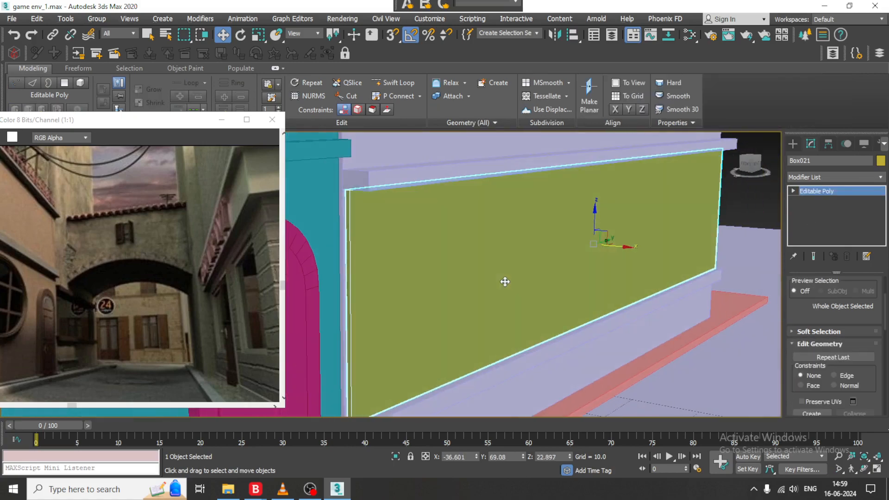
Examine the panel and both existing buildings in the Perspective and Front views.
{"action": "right_click", "coordinate": [502, 275]}
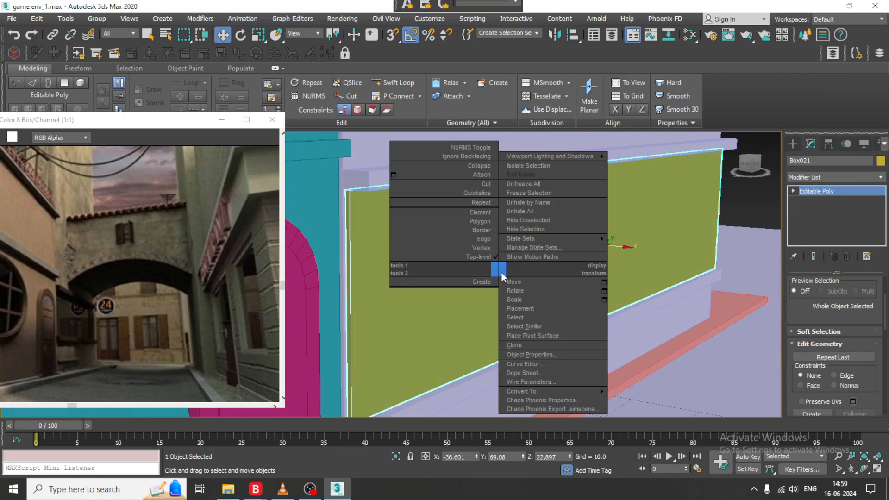
{"action": "left_click", "coordinate": [728, 218]}
{"action": "scroll", "coordinate": [617, 254], "scroll_direction": "down", "scroll_amount": 4}
{"action": "middle_click_drag", "start_coordinate": [602, 252], "coordinate": [603, 231], "text": "alt"}
{"action": "middle_click_drag", "start_coordinate": [603, 176], "coordinate": [606, 235]}
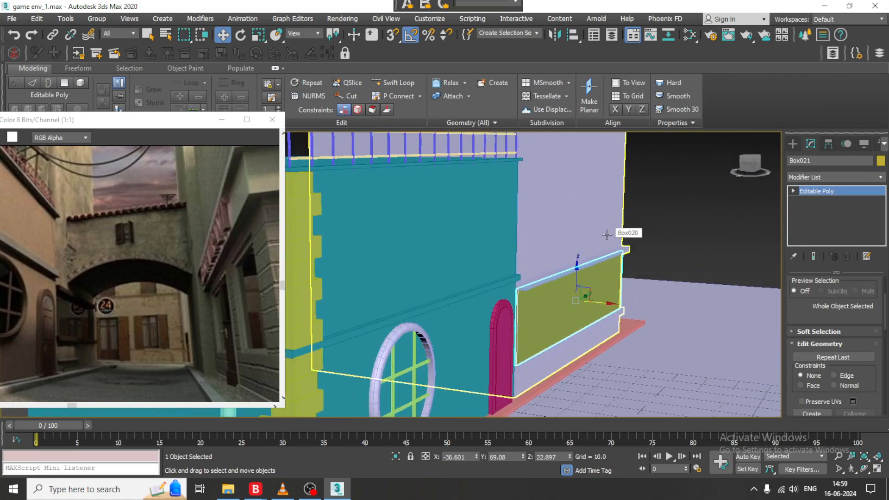
{"action": "scroll", "coordinate": [605, 234], "scroll_direction": "down", "scroll_amount": 3}
{"action": "key", "text": "alt+w"}
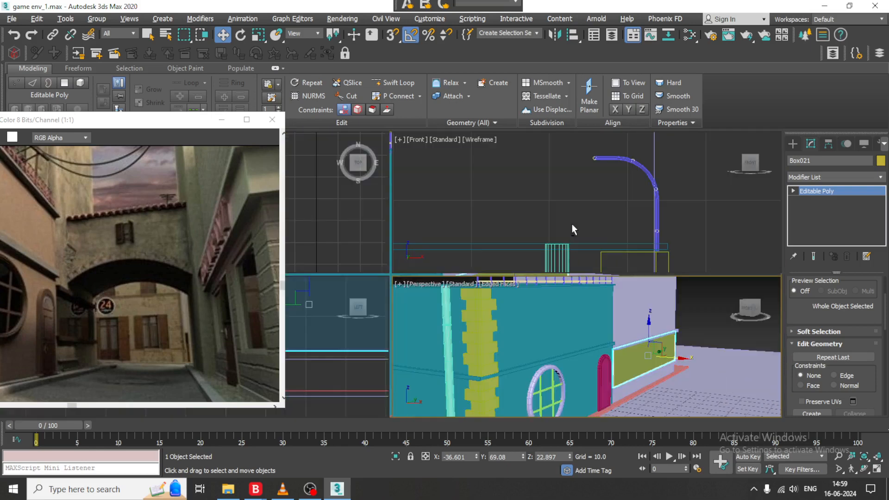
{"action": "middle_click_drag", "start_coordinate": [606, 207], "coordinate": [588, 205]}
{"action": "key", "text": "alt+w"}
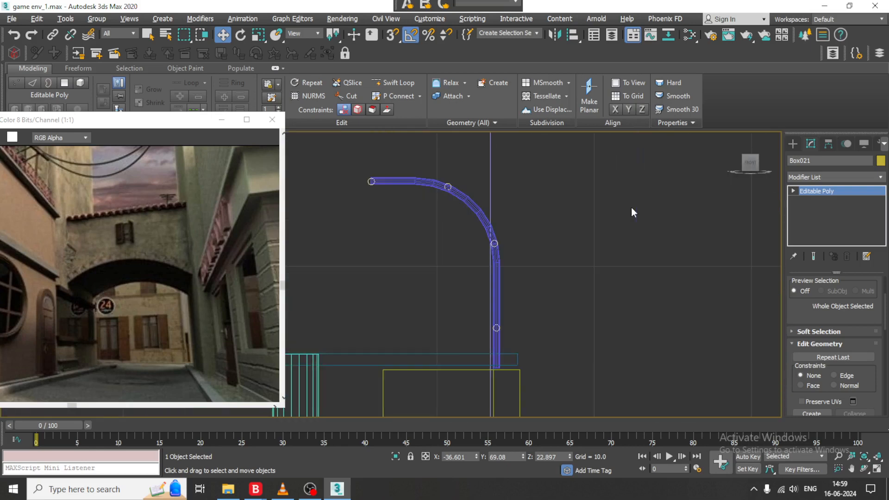
{"action": "middle_click_drag", "start_coordinate": [613, 247], "coordinate": [597, 246]}
{"action": "key", "text": "alt+w"}
{"action": "middle_click_drag", "start_coordinate": [356, 351], "coordinate": [346, 349]}
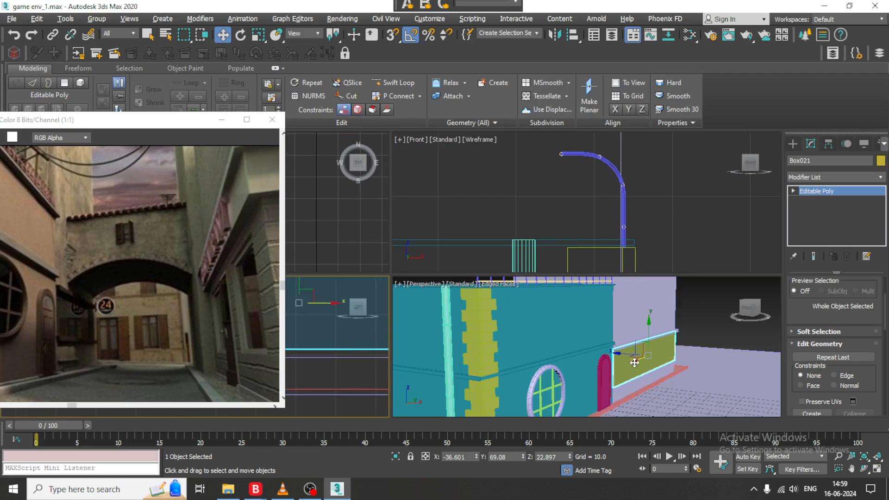
{"action": "middle_click_drag", "start_coordinate": [634, 363], "coordinate": [599, 330], "text": "alt"}
{"action": "key", "text": "alt+w"}
{"action": "scroll", "coordinate": [626, 342], "scroll_direction": "down", "scroll_amount": 4}
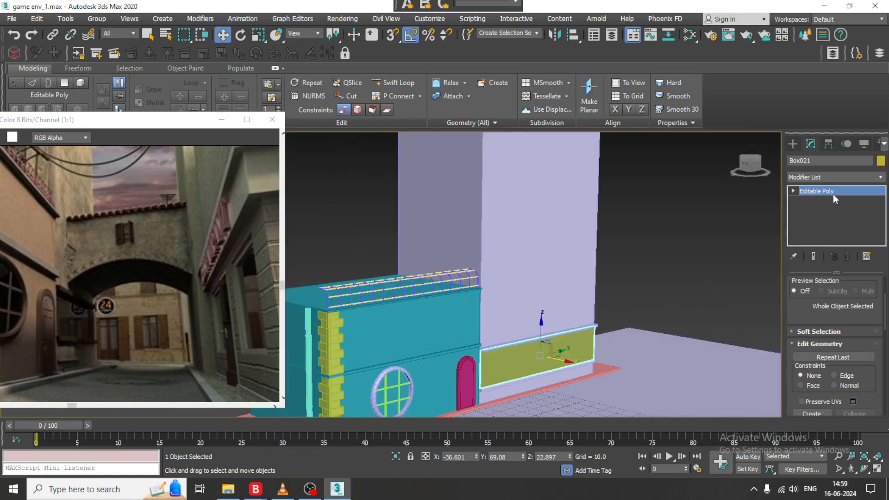
Copy the tall building about 162 units along X to the opposite side of the street, as one independent copy.
{"action": "middle_click_drag", "start_coordinate": [559, 271], "coordinate": [468, 226], "text": "alt"}
{"action": "key", "text": "1"}
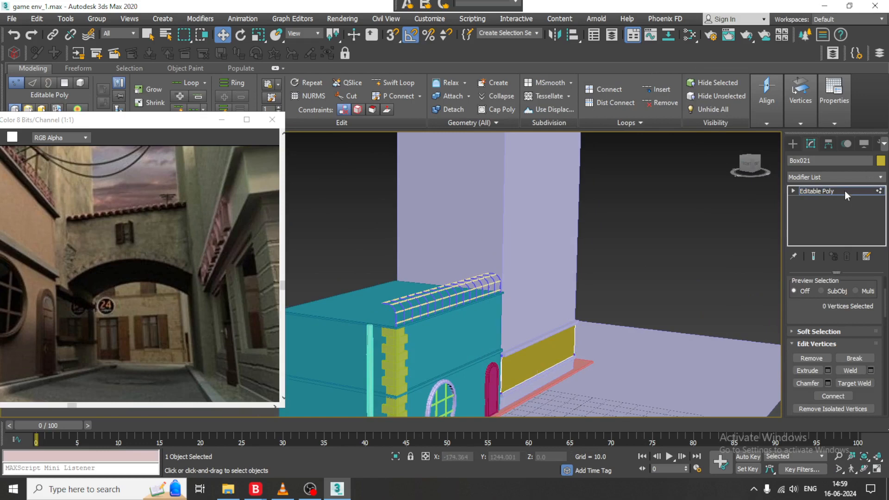
{"action": "left_click", "coordinate": [844, 190]}
{"action": "left_click", "coordinate": [463, 203]}
{"action": "scroll", "coordinate": [463, 203], "scroll_direction": "down", "scroll_amount": 6}
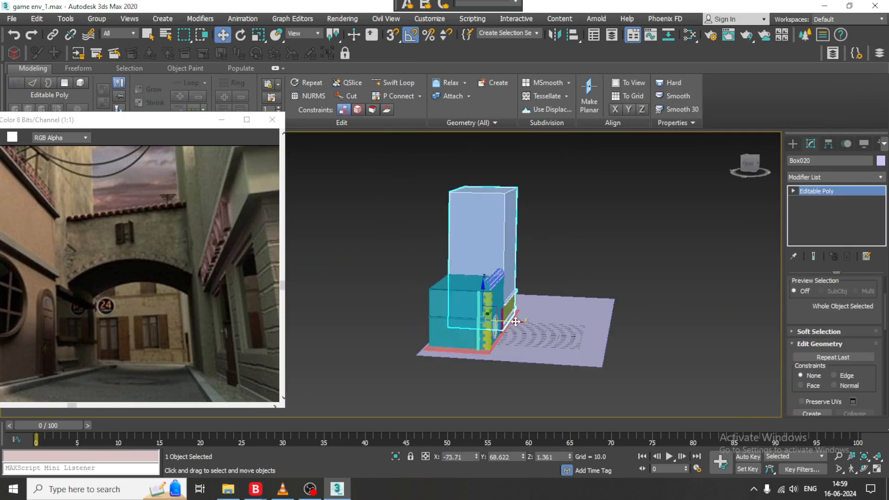
{"action": "mouse_move", "coordinate": [509, 320]}
{"action": "left_mouse_down", "text": "shift"}
{"action": "mouse_move", "coordinate": [641, 329]}
{"action": "mouse_move", "coordinate": [632, 331]}
{"action": "left_mouse_up", "text": "shift"}
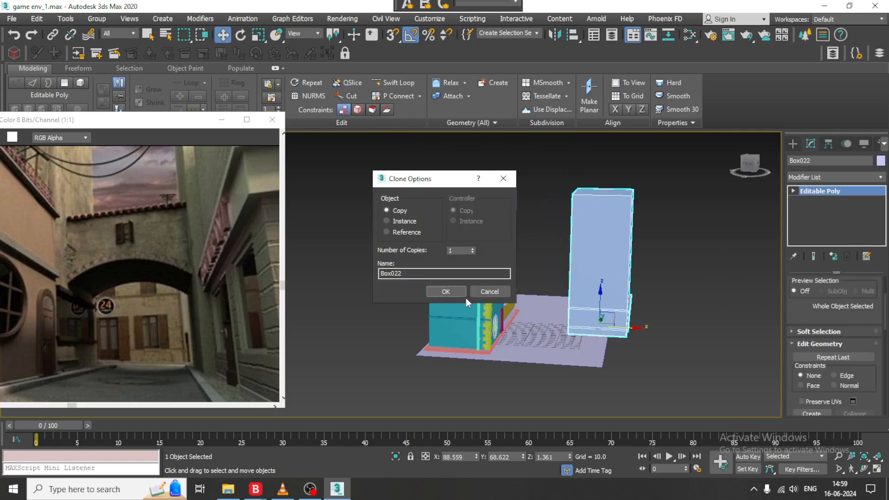
{"action": "left_click", "coordinate": [464, 297]}
Move the copied tall building about 24 units farther out along X to widen the street.
{"action": "scroll", "coordinate": [657, 276], "scroll_direction": "up", "scroll_amount": 5}
{"action": "middle_click_drag", "start_coordinate": [604, 283], "coordinate": [740, 185]}
{"action": "middle_click_drag", "start_coordinate": [677, 202], "coordinate": [623, 293]}
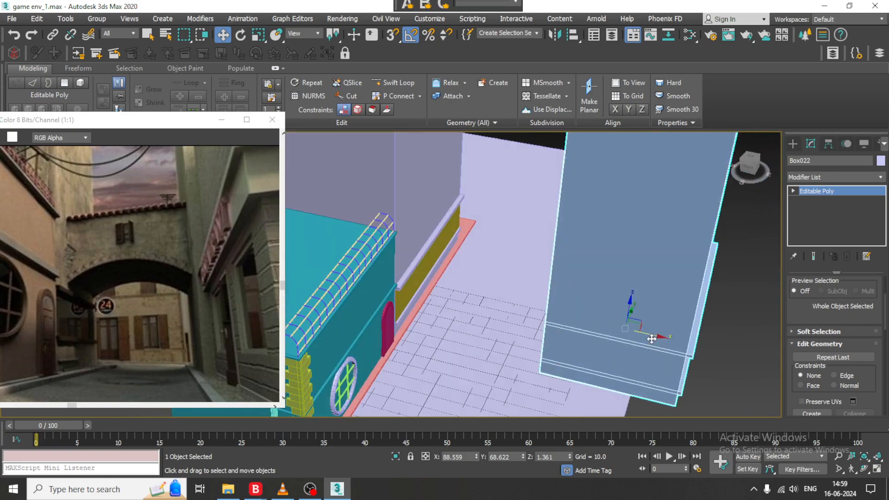
{"action": "middle_click_drag", "start_coordinate": [651, 339], "coordinate": [685, 342], "text": "alt"}
{"action": "scroll", "coordinate": [623, 346], "scroll_direction": "down", "scroll_amount": 5}
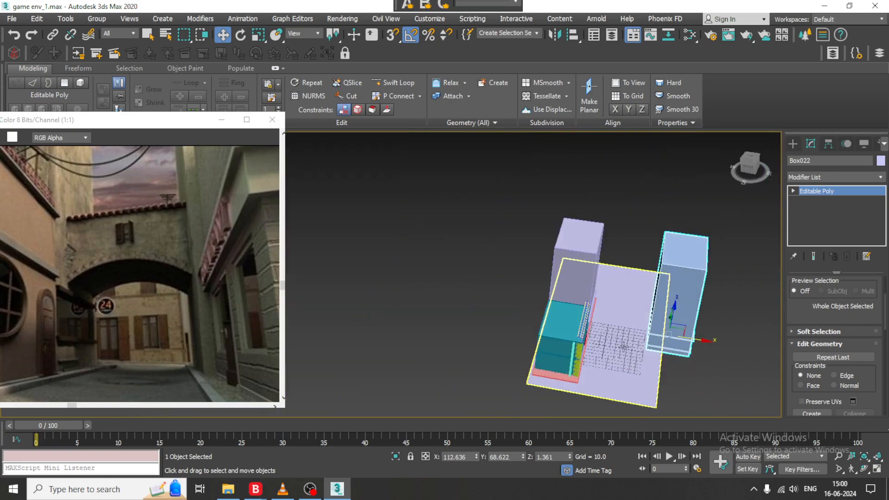
Scale the ground plane to about 147% along X so that it extends under the copied building.
{"action": "left_click", "coordinate": [630, 347]}
{"action": "key", "text": "r"}
{"action": "left_click_drag", "start_coordinate": [631, 354], "coordinate": [654, 358]}
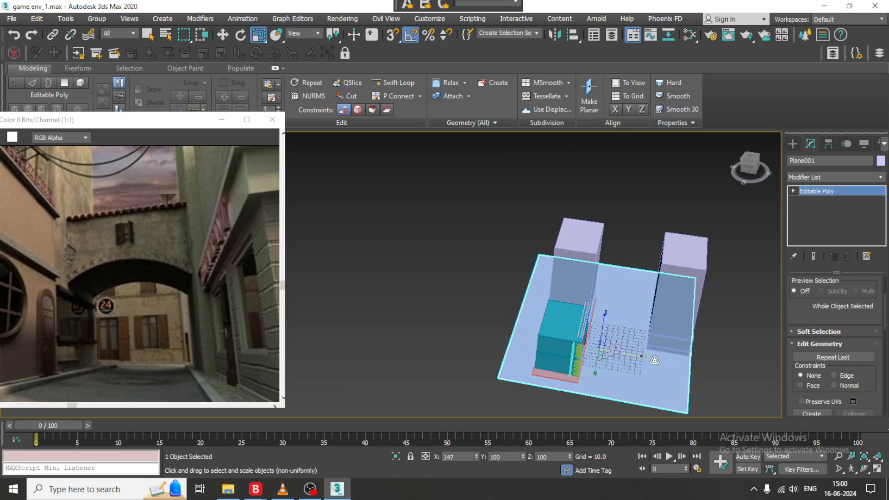
{"action": "middle_click_drag", "start_coordinate": [653, 355], "coordinate": [623, 259], "text": "alt"}
{"action": "key", "text": "w"}
Review the building layout in the Left and Front views, checking the gap between the two tall buildings.
{"action": "key", "text": "alt+w"}
{"action": "middle_click_drag", "start_coordinate": [674, 204], "coordinate": [668, 204]}
{"action": "key", "text": "alt+w"}
{"action": "scroll", "coordinate": [670, 222], "scroll_direction": "down", "scroll_amount": 5}
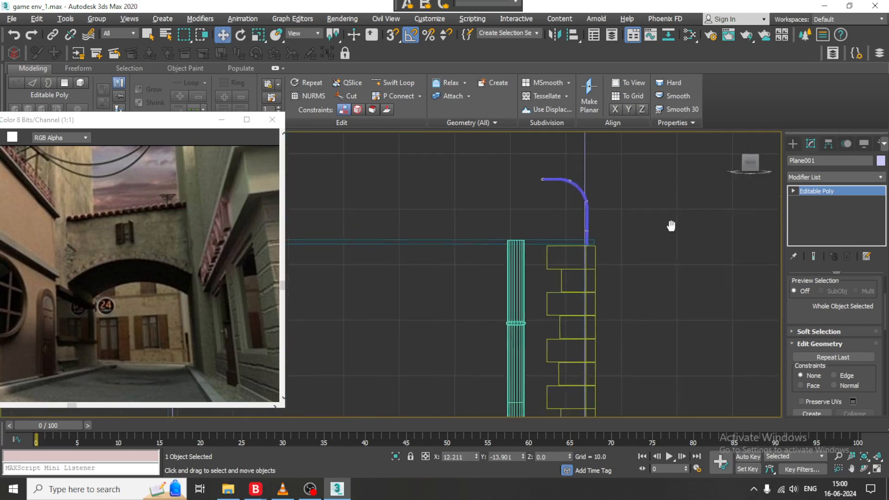
{"action": "scroll", "coordinate": [670, 226], "scroll_direction": "down", "scroll_amount": 5}
{"action": "middle_click_drag", "start_coordinate": [639, 247], "coordinate": [630, 226]}
{"action": "key", "text": "alt+w"}
{"action": "middle_click", "coordinate": [332, 351]}
{"action": "key", "text": "alt+w"}
{"action": "scroll", "coordinate": [429, 315], "scroll_direction": "down", "scroll_amount": 6}
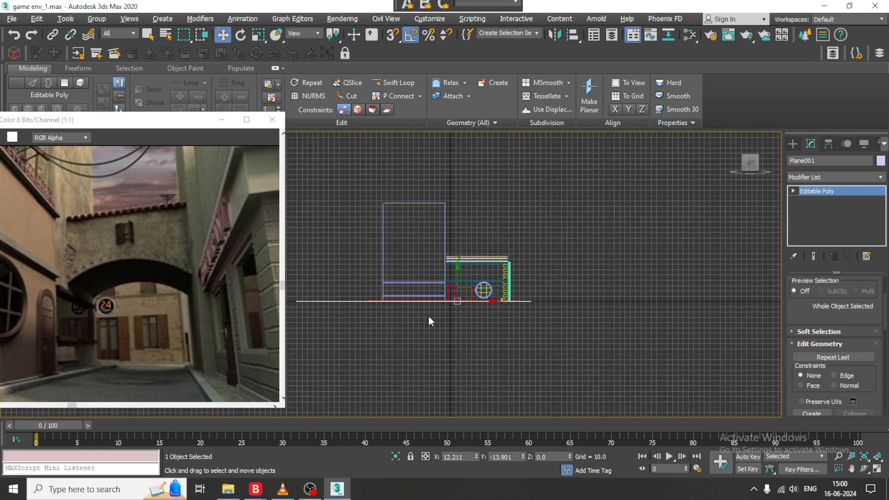
{"action": "scroll", "coordinate": [498, 297], "scroll_direction": "up", "scroll_amount": 3}
{"action": "middle_click_drag", "start_coordinate": [449, 297], "coordinate": [522, 268]}
{"action": "scroll", "coordinate": [532, 276], "scroll_direction": "up", "scroll_amount": 3}
{"action": "scroll", "coordinate": [536, 308], "scroll_direction": "down", "scroll_amount": 8}
{"action": "middle_click_drag", "start_coordinate": [623, 215], "coordinate": [595, 293]}
{"action": "key", "text": "alt+w"}
{"action": "middle_click", "coordinate": [665, 215]}
{"action": "key", "text": "alt+w"}
{"action": "scroll", "coordinate": [627, 216], "scroll_direction": "down", "scroll_amount": 4}
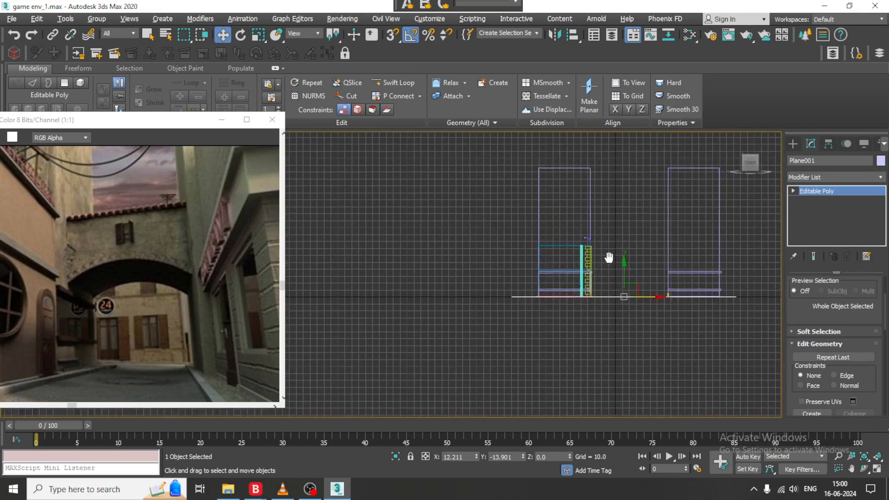
{"action": "middle_click_drag", "start_coordinate": [620, 245], "coordinate": [582, 262]}
{"action": "scroll", "coordinate": [630, 263], "scroll_direction": "up", "scroll_amount": 4}
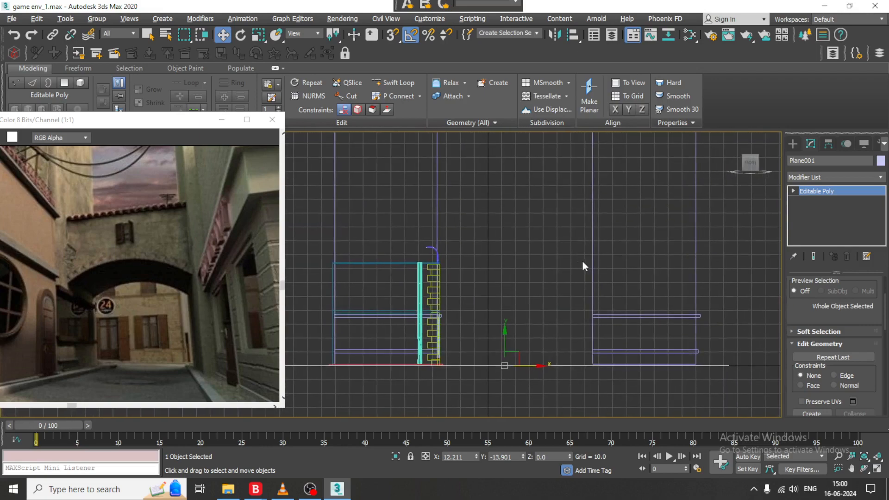
With AutoGrid off, draw an End-End-Middle arc about 110 wide in the Front view, spanning the two tall buildings just above their upper ledges.
{"action": "left_click", "coordinate": [788, 143]}
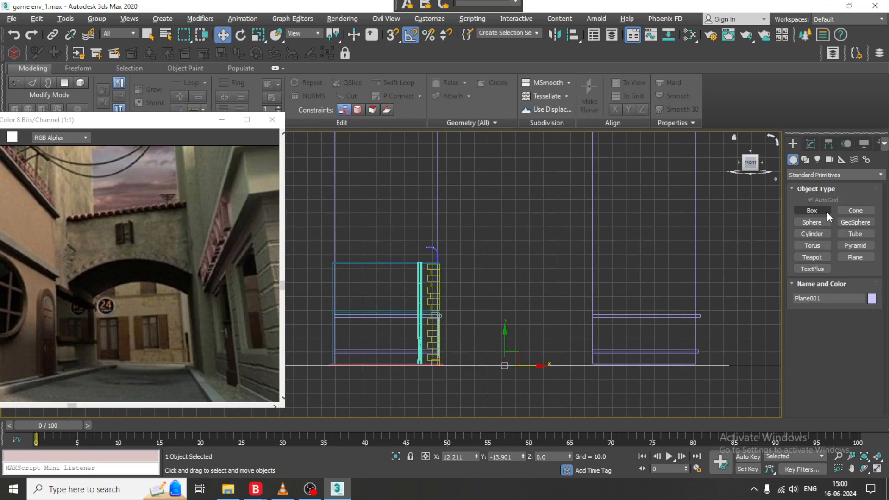
{"action": "left_click", "coordinate": [805, 160]}
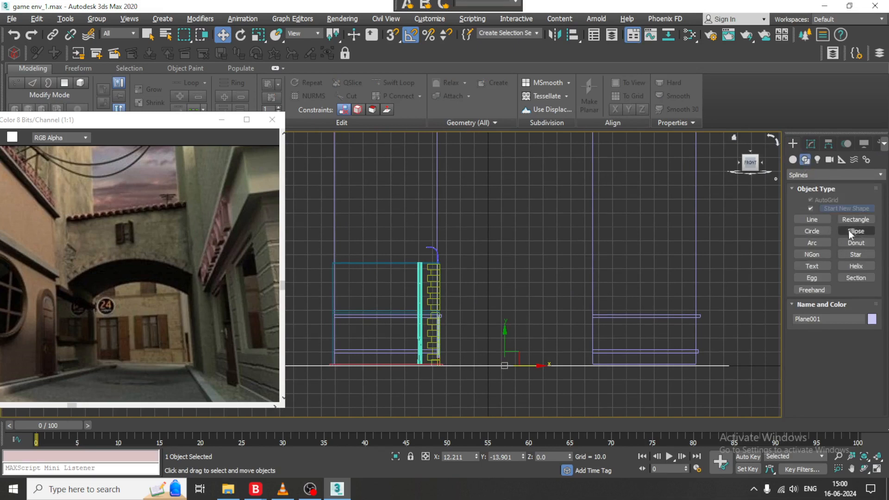
{"action": "left_click", "coordinate": [819, 241]}
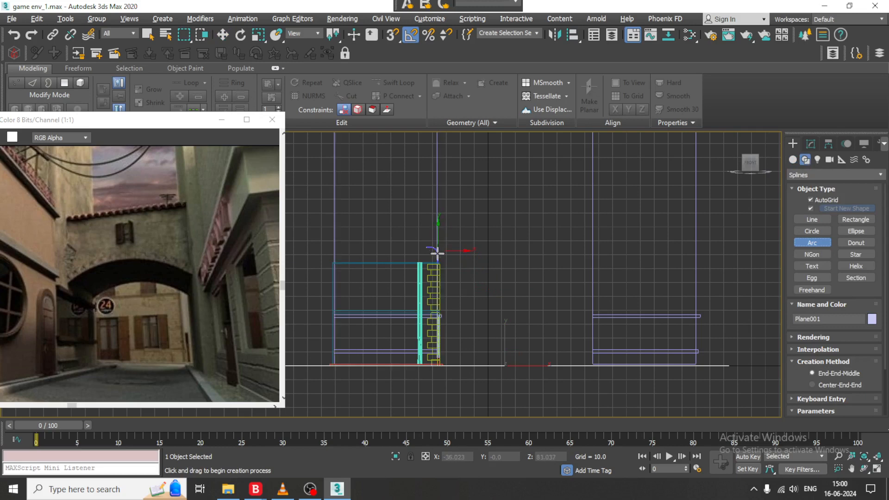
{"action": "scroll", "coordinate": [449, 277], "scroll_direction": "up", "scroll_amount": 3}
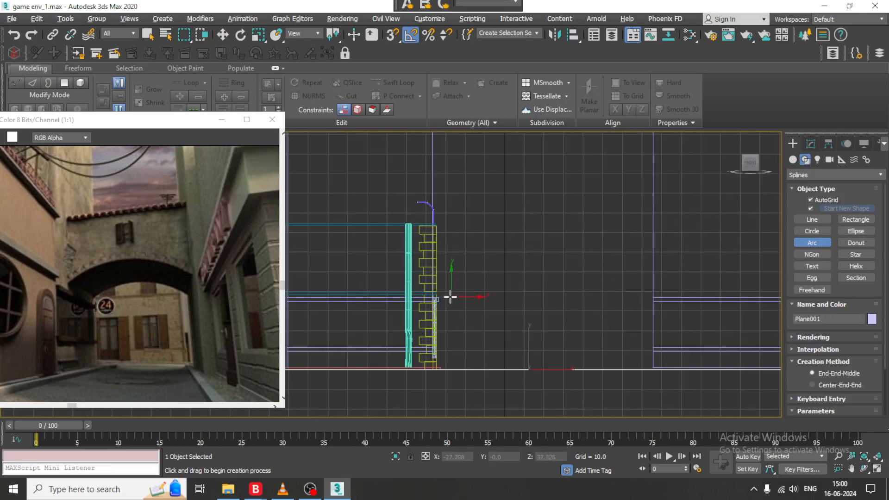
{"action": "scroll", "coordinate": [442, 293], "scroll_direction": "up", "scroll_amount": 1}
{"action": "scroll", "coordinate": [426, 294], "scroll_direction": "up", "scroll_amount": 1}
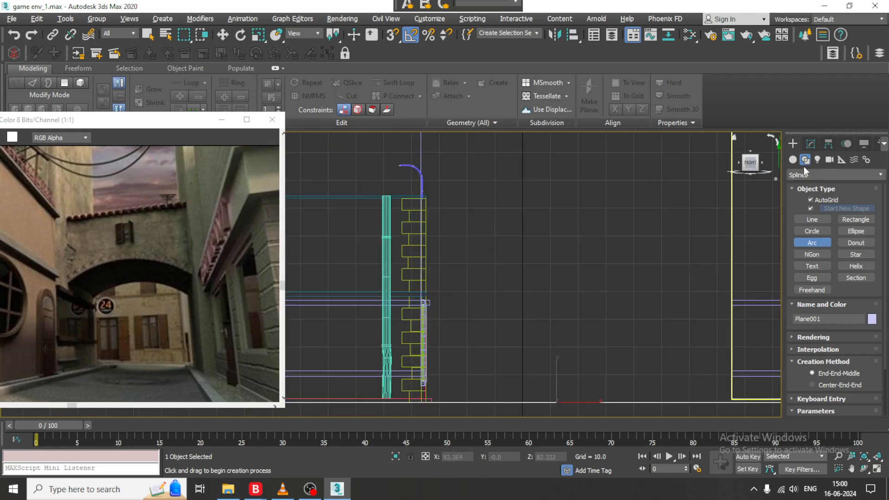
{"action": "left_click", "coordinate": [810, 199]}
{"action": "middle_click_drag", "start_coordinate": [414, 288], "coordinate": [392, 273]}
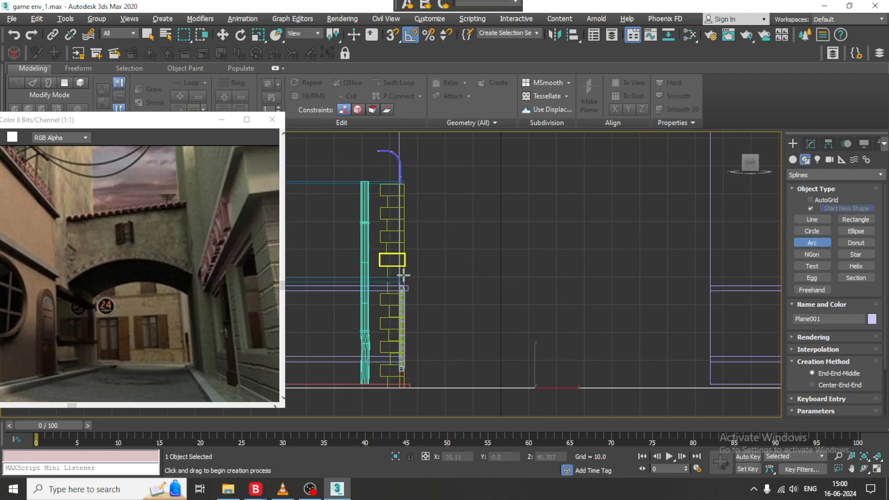
{"action": "left_click_drag", "start_coordinate": [403, 276], "coordinate": [710, 275]}
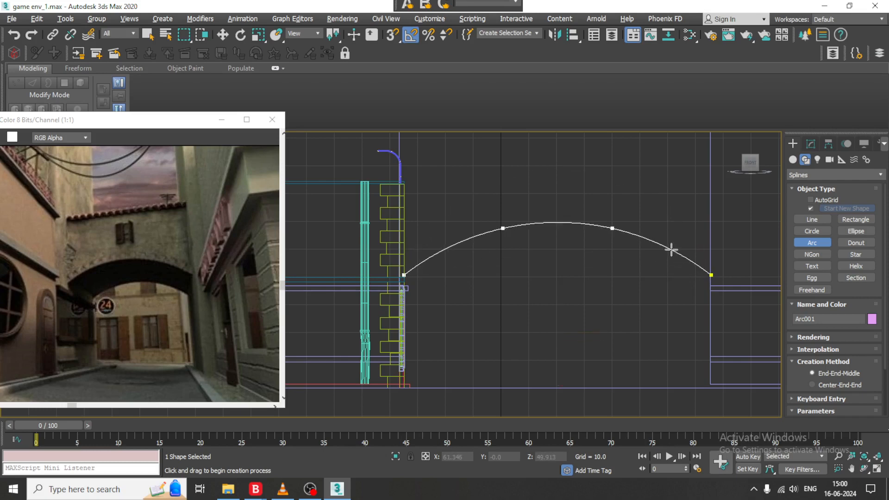
{"action": "left_click", "coordinate": [672, 249]}
{"action": "key", "text": "w"}
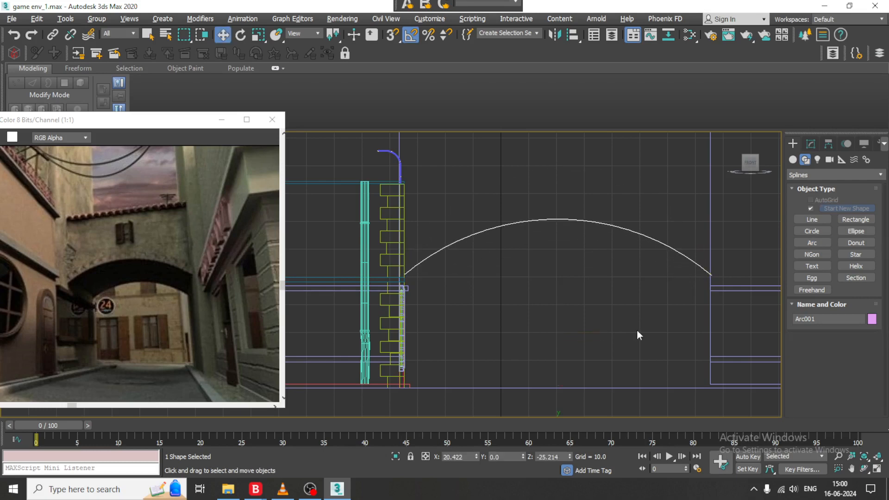
Move the arc about 12.7 along Y, farther back between the two tall buildings.
{"action": "key", "text": "alt+w"}
{"action": "middle_click_drag", "start_coordinate": [640, 330], "coordinate": [577, 311], "text": "alt"}
{"action": "key", "text": "alt+w"}
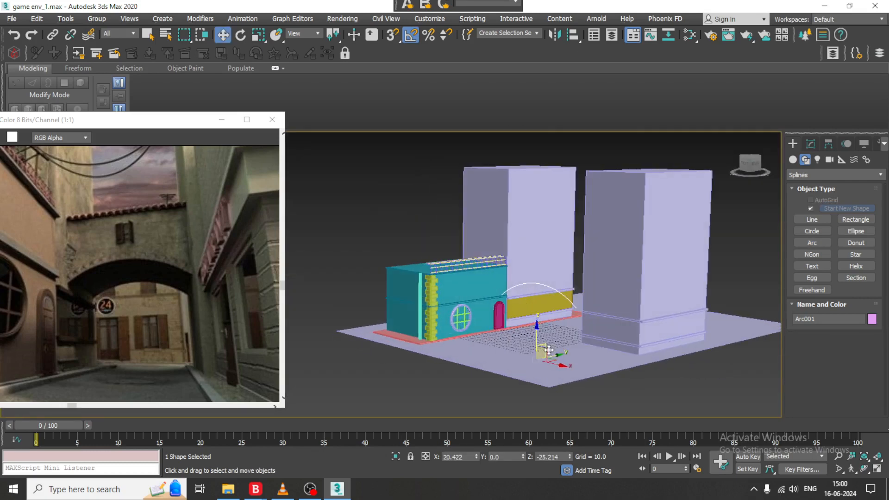
{"action": "mouse_move", "coordinate": [557, 355]}
{"action": "left_mouse_down"}
{"action": "mouse_move", "coordinate": [574, 350]}
{"action": "mouse_move", "coordinate": [567, 352]}
{"action": "left_mouse_up"}
{"action": "scroll", "coordinate": [584, 323], "scroll_direction": "up", "scroll_amount": 4}
{"action": "middle_click_drag", "start_coordinate": [584, 323], "coordinate": [598, 305], "text": "alt"}
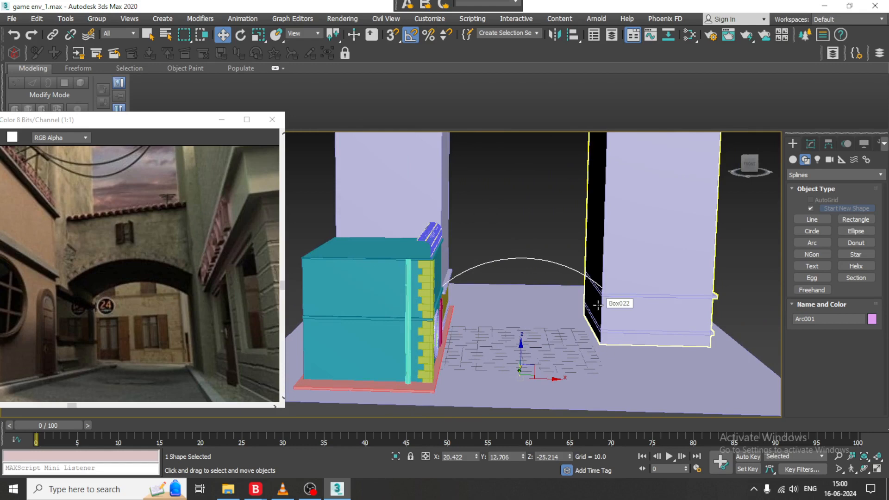
Draw an open three-sided line in the Front view from one arc end up, about 110 across, and back down to the other end.
{"action": "key", "text": "alt+w"}
{"action": "middle_click_drag", "start_coordinate": [655, 219], "coordinate": [629, 206]}
{"action": "key", "text": "alt+w"}
{"action": "middle_click_drag", "start_coordinate": [538, 201], "coordinate": [570, 274]}
{"action": "left_click", "coordinate": [812, 219]}
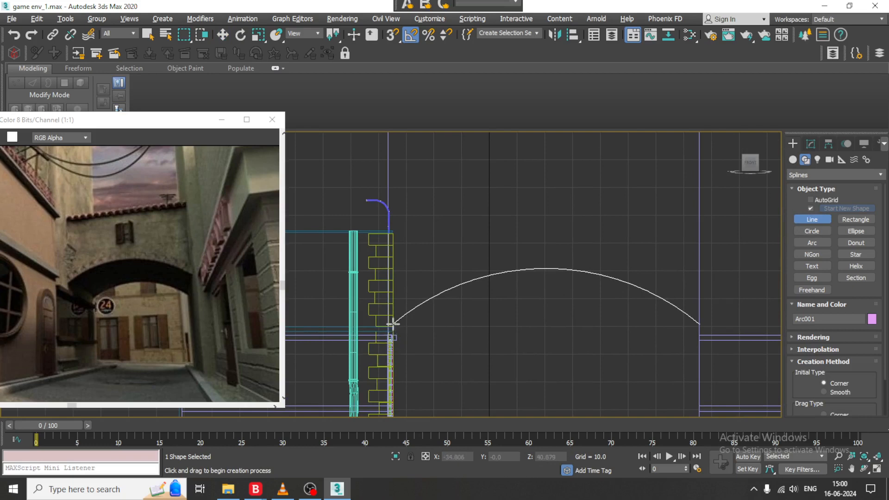
{"action": "left_click", "coordinate": [393, 323]}
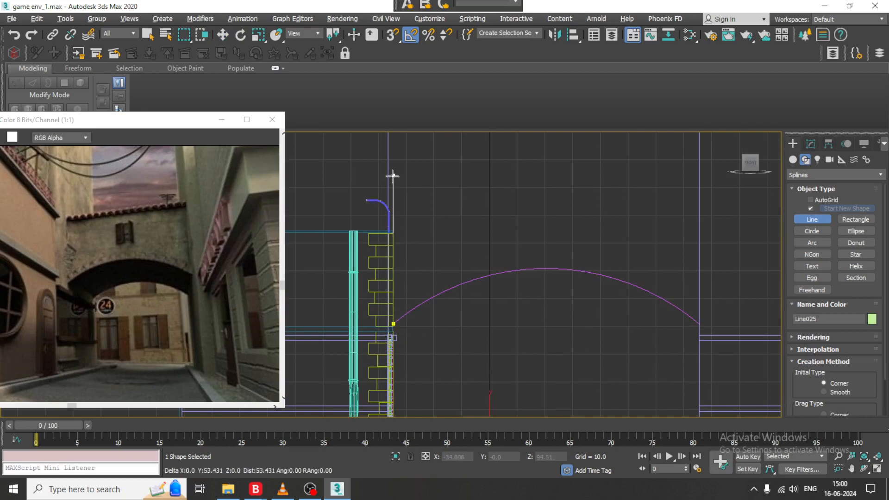
{"action": "left_click", "coordinate": [392, 233]}
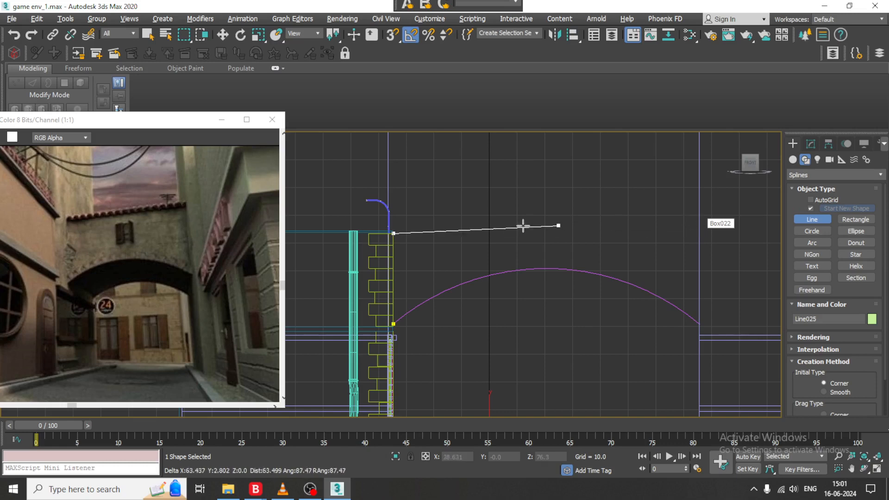
{"action": "key", "text": "BackSpace"}
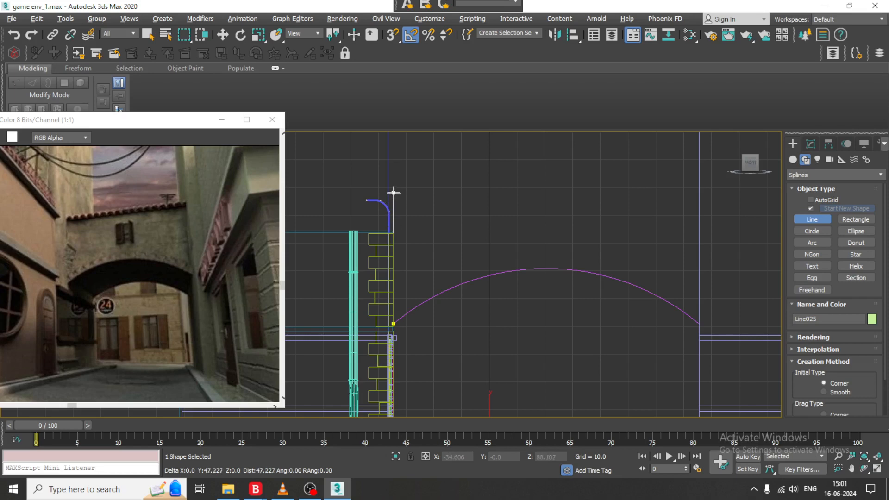
{"action": "left_click", "coordinate": [393, 195]}
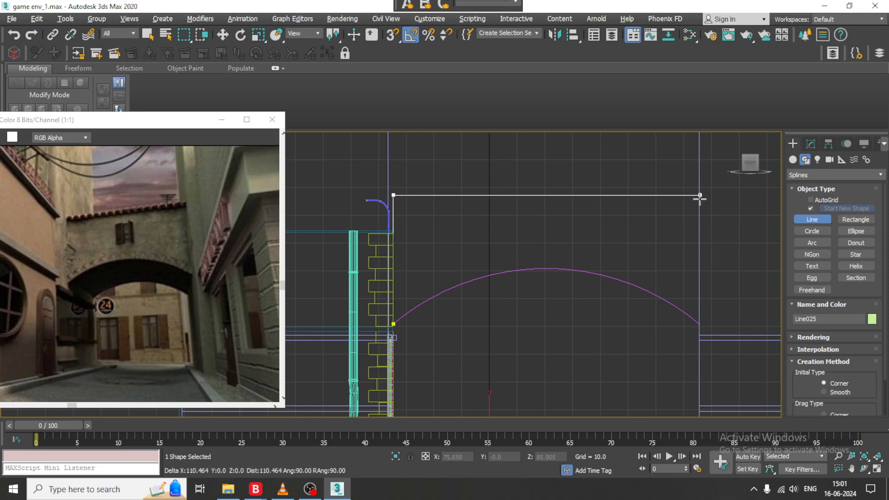
{"action": "left_click", "coordinate": [698, 196]}
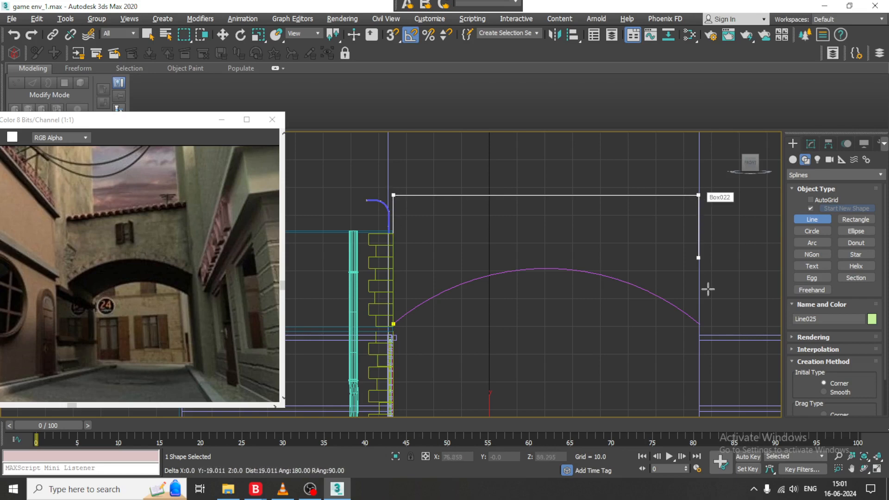
{"action": "left_click", "coordinate": [717, 322], "text": "shift"}
{"action": "right_click", "coordinate": [717, 323]}
{"action": "right_click", "coordinate": [718, 322]}
Move the three-sided line about 12.7 along Y so that it lies in the arc's plane.
{"action": "key", "text": "alt+w"}
{"action": "middle_click_drag", "start_coordinate": [659, 342], "coordinate": [648, 336]}
{"action": "key", "text": "alt+w"}
{"action": "middle_click_drag", "start_coordinate": [616, 302], "coordinate": [537, 292], "text": "alt"}
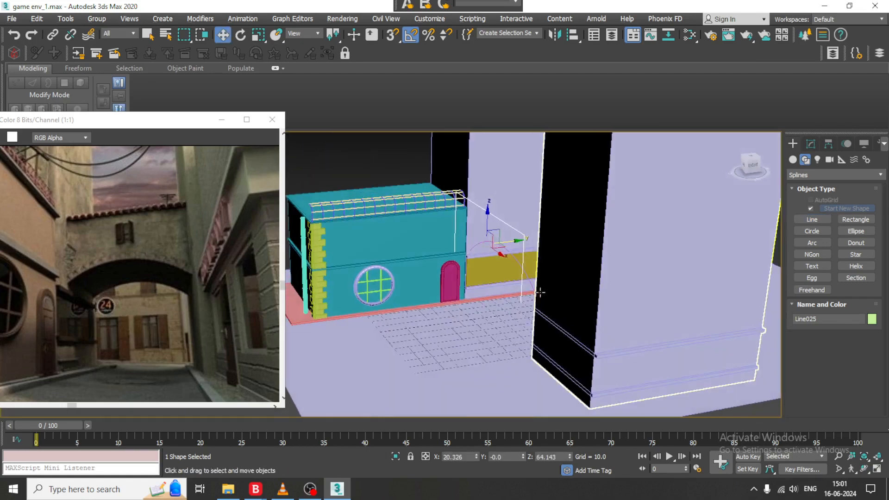
{"action": "key", "text": "alt+w"}
{"action": "right_click", "coordinate": [356, 334]}
{"action": "key", "text": "alt+w"}
{"action": "scroll", "coordinate": [520, 314], "scroll_direction": "up", "scroll_amount": 10}
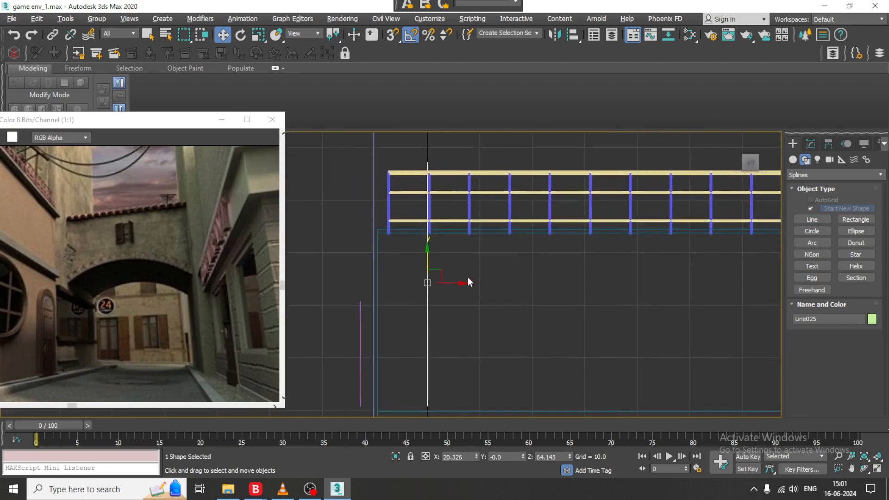
{"action": "middle_click_drag", "start_coordinate": [467, 278], "coordinate": [477, 262]}
{"action": "left_click_drag", "start_coordinate": [475, 246], "coordinate": [407, 245]}
Convert the arc to an Editable Spline and attach the three-sided line to it.
{"action": "key", "text": "alt+w"}
{"action": "right_click", "coordinate": [537, 308]}
{"action": "key", "text": "alt+w"}
{"action": "middle_click_drag", "start_coordinate": [546, 296], "coordinate": [607, 266], "text": "alt"}
{"action": "scroll", "coordinate": [428, 270], "scroll_direction": "up", "scroll_amount": 4}
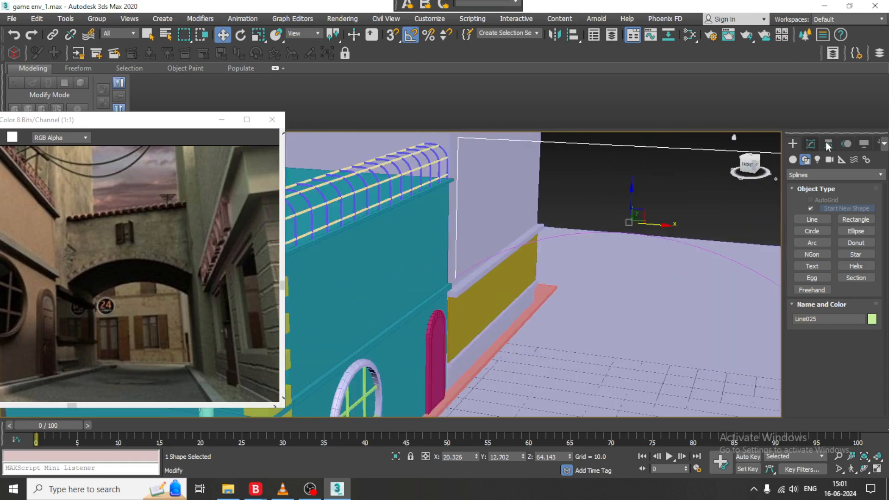
{"action": "left_click", "coordinate": [810, 145]}
{"action": "right_click", "coordinate": [690, 244]}
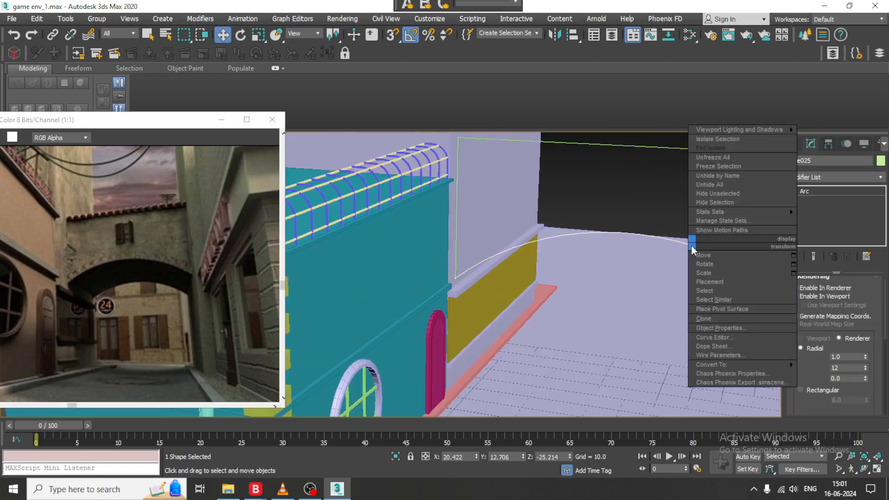
{"action": "mouse_move", "coordinate": [725, 365]}
{"action": "left_click", "coordinate": [839, 365]}
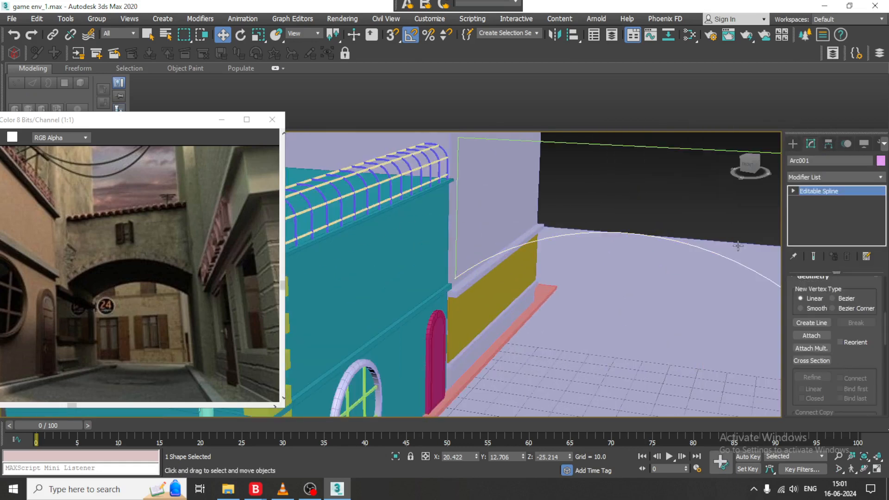
{"action": "left_click", "coordinate": [613, 148]}
Fuse and weld the overlapping spline vertices at the arc end beside the teal building.
{"action": "key", "text": "1"}
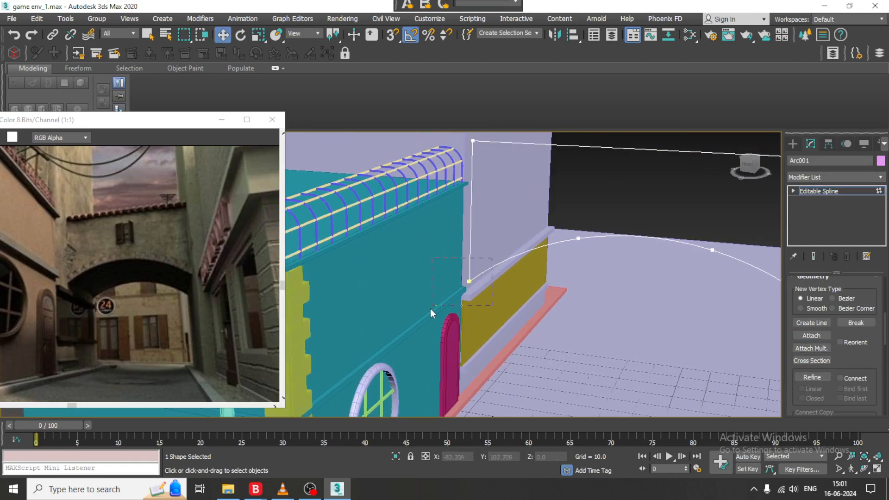
{"action": "left_click_drag", "start_coordinate": [430, 308], "coordinate": [430, 309]}
{"action": "right_click", "coordinate": [471, 279]}
{"action": "left_click", "coordinate": [454, 374]}
{"action": "right_click", "coordinate": [480, 279]}
{"action": "left_click", "coordinate": [446, 363]}
Fuse and weld the overlapping spline vertices at the arc end by the copied tall building, closing the outline.
{"action": "scroll", "coordinate": [570, 288], "scroll_direction": "up", "scroll_amount": 5}
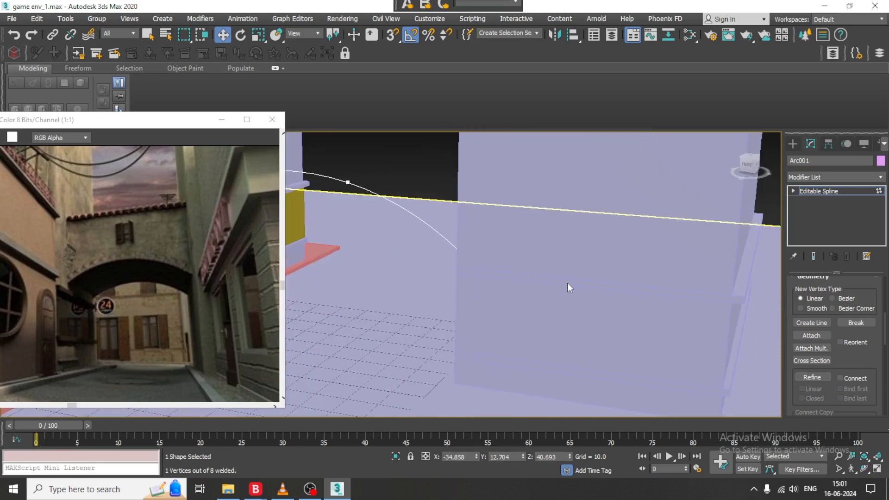
{"action": "left_click_drag", "start_coordinate": [402, 238], "coordinate": [583, 330]}
{"action": "scroll", "coordinate": [486, 250], "scroll_direction": "down", "scroll_amount": 5}
{"action": "right_click", "coordinate": [465, 249]}
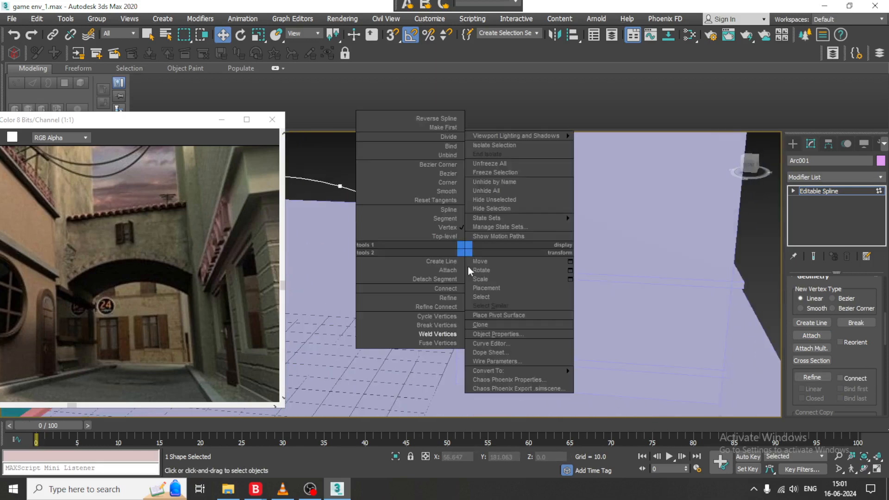
{"action": "left_click", "coordinate": [441, 343]}
{"action": "right_click", "coordinate": [465, 249]}
{"action": "left_click", "coordinate": [438, 333]}
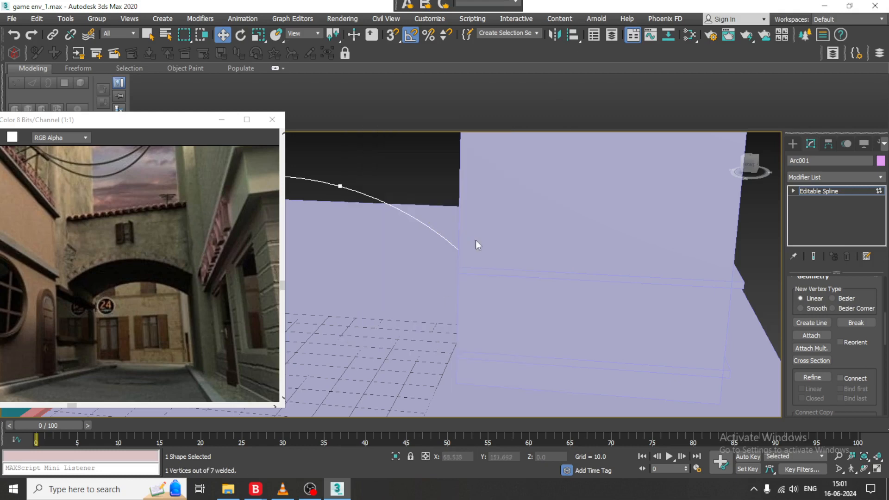
Leave vertex editing and add an Extrude modifier to the arch outline with an amount of 52.
{"action": "scroll", "coordinate": [475, 240], "scroll_direction": "down", "scroll_amount": 5}
{"action": "left_click", "coordinate": [823, 191]}
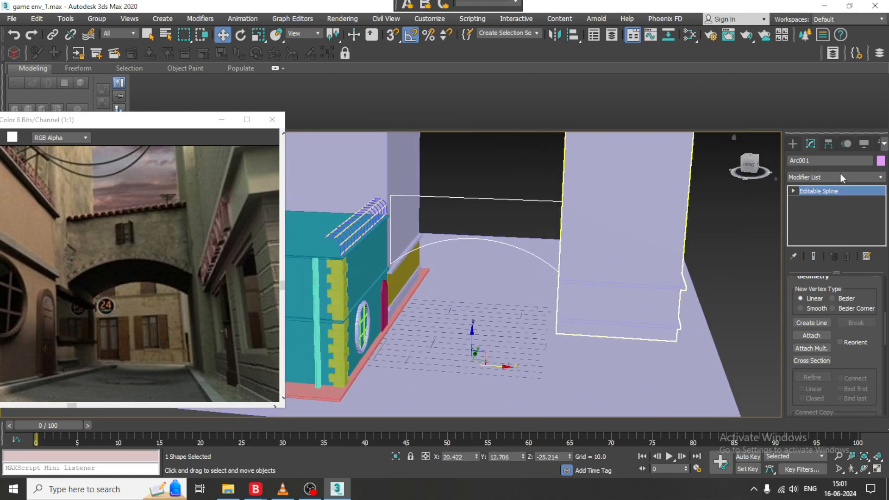
{"action": "left_click", "coordinate": [839, 178]}
{"action": "type", "text": "ext"}
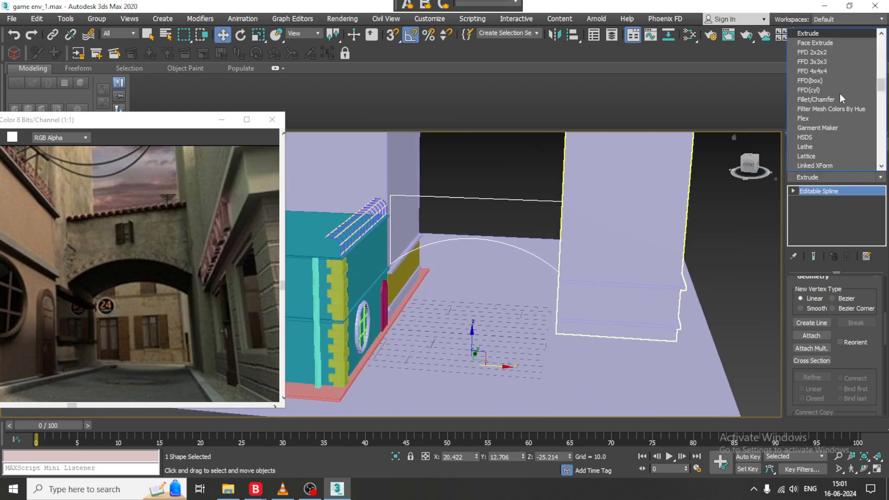
{"action": "key", "text": "Return"}
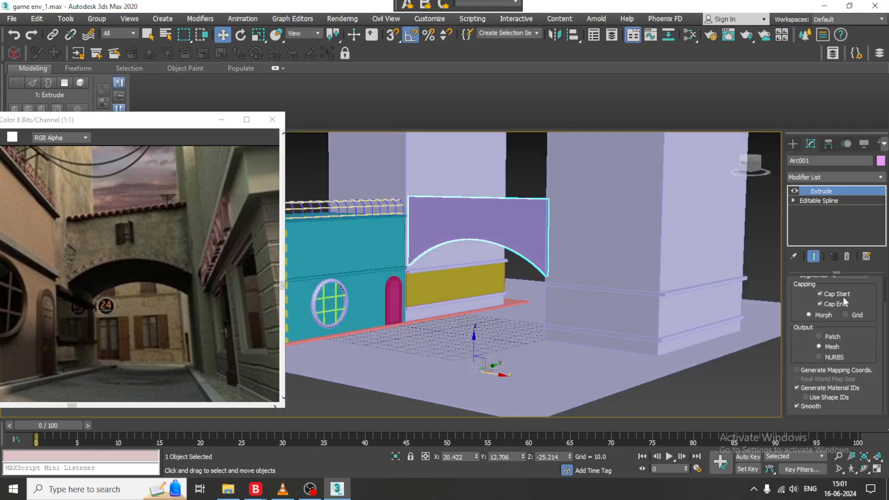
{"action": "scroll", "coordinate": [864, 305], "scroll_direction": "up", "scroll_amount": 2}
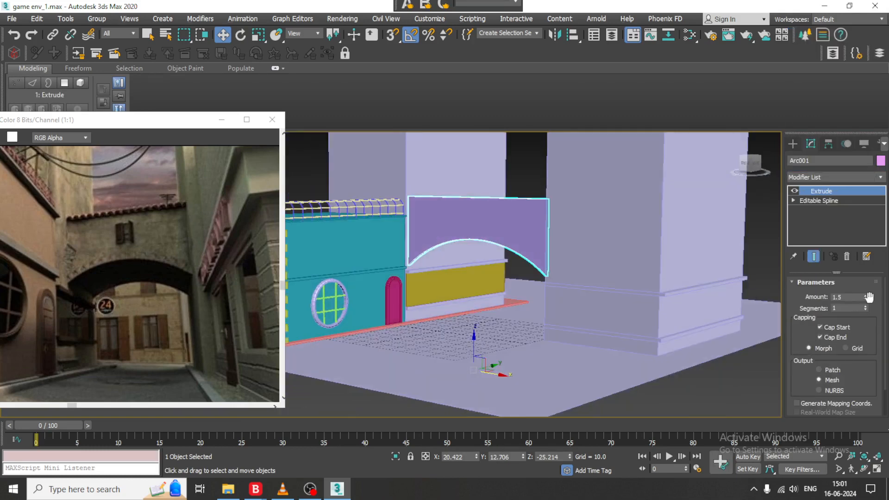
{"action": "left_click_drag", "start_coordinate": [864, 297], "coordinate": [865, 237]}
Move the arched bridge wall about 50 back along Y between the tall buildings and raise it about 3 along Z.
{"action": "middle_click_drag", "start_coordinate": [501, 248], "coordinate": [486, 331], "text": "alt"}
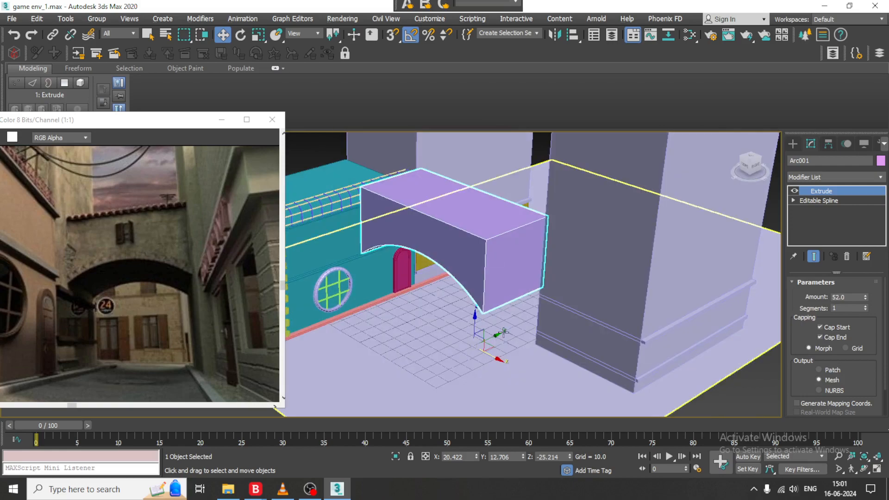
{"action": "left_click_drag", "start_coordinate": [492, 337], "coordinate": [545, 311]}
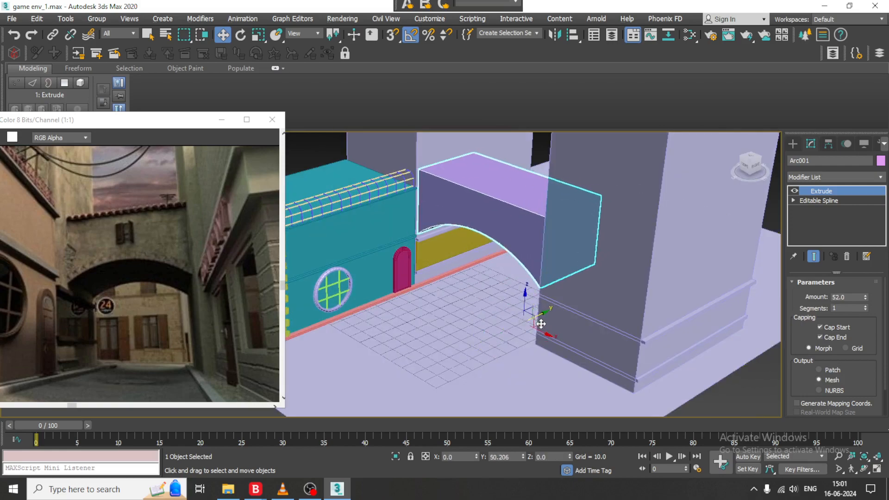
{"action": "middle_click_drag", "start_coordinate": [545, 311], "coordinate": [537, 252], "text": "alt"}
{"action": "scroll", "coordinate": [540, 243], "scroll_direction": "up", "scroll_amount": 5}
{"action": "scroll", "coordinate": [539, 223], "scroll_direction": "down", "scroll_amount": 3}
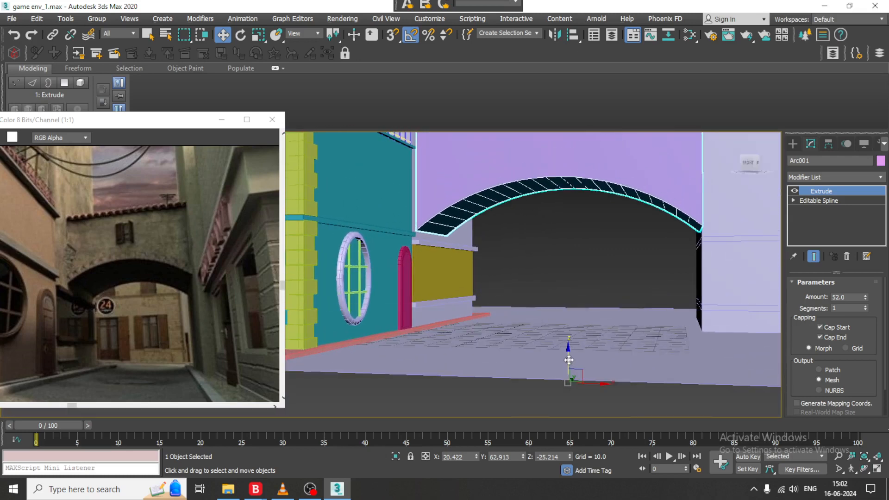
{"action": "left_click_drag", "start_coordinate": [566, 364], "coordinate": [568, 354]}
{"action": "middle_click_drag", "start_coordinate": [589, 204], "coordinate": [585, 249]}
Collapse the modeling ribbon to enlarge the viewport and save the scene file.
{"action": "left_click", "coordinate": [42, 68]}
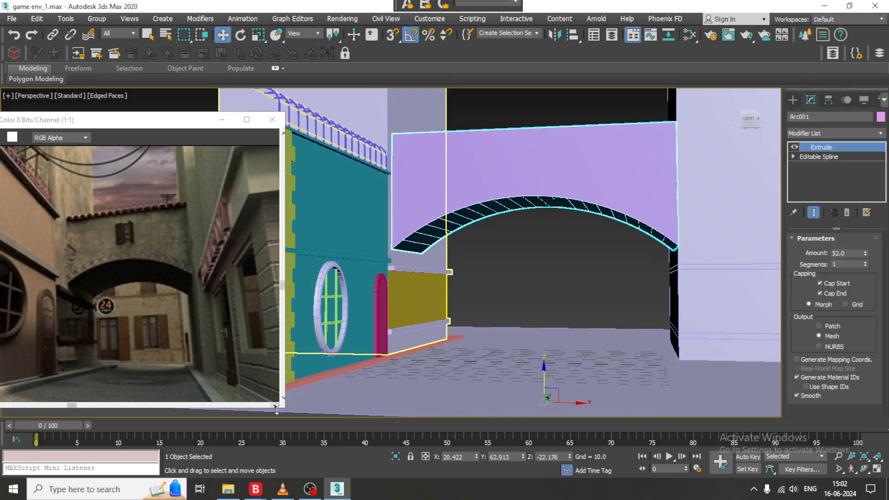
{"action": "left_click", "coordinate": [310, 489]}
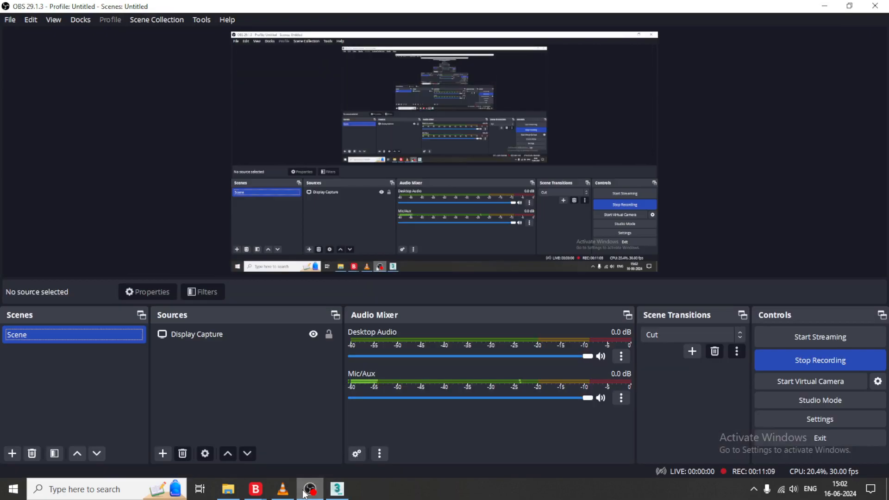
{"action": "left_click", "coordinate": [309, 489]}
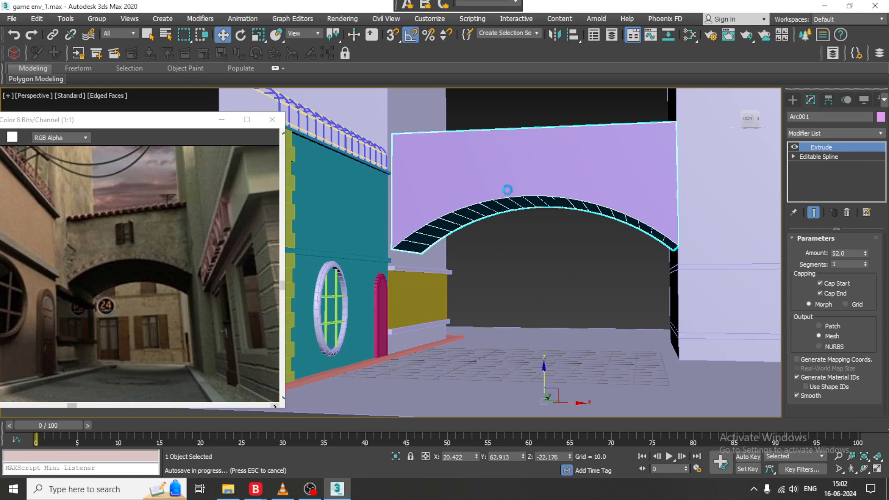
{"action": "left_click", "coordinate": [11, 18]}
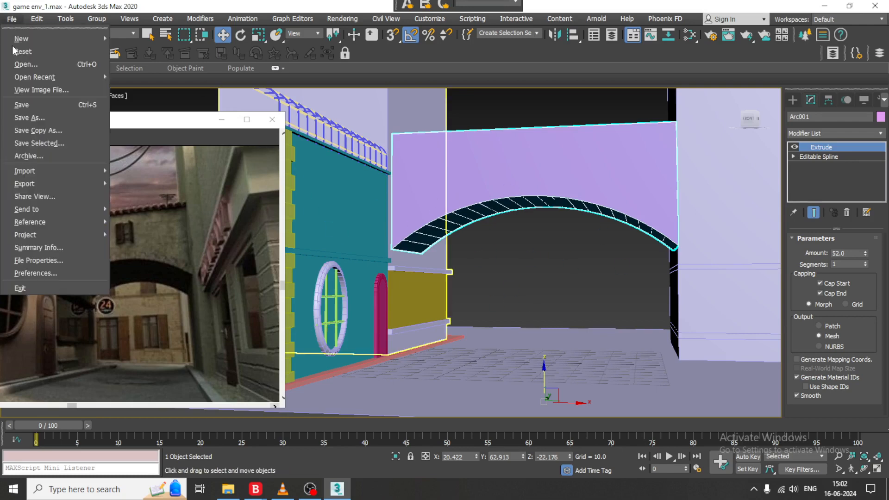
{"action": "left_click", "coordinate": [39, 104]}
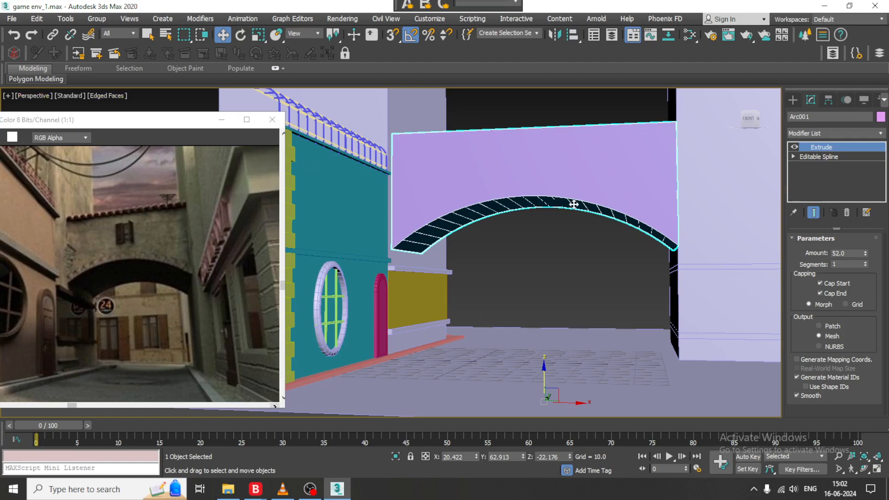
Zoom the envv.jpg reference out to 1:2, shrink and reposition its window clear of the bridge, and deselect the arch.
{"action": "middle_click_drag", "start_coordinate": [574, 204], "coordinate": [555, 213]}
{"action": "middle_click_drag", "start_coordinate": [614, 223], "coordinate": [611, 239], "text": "alt"}
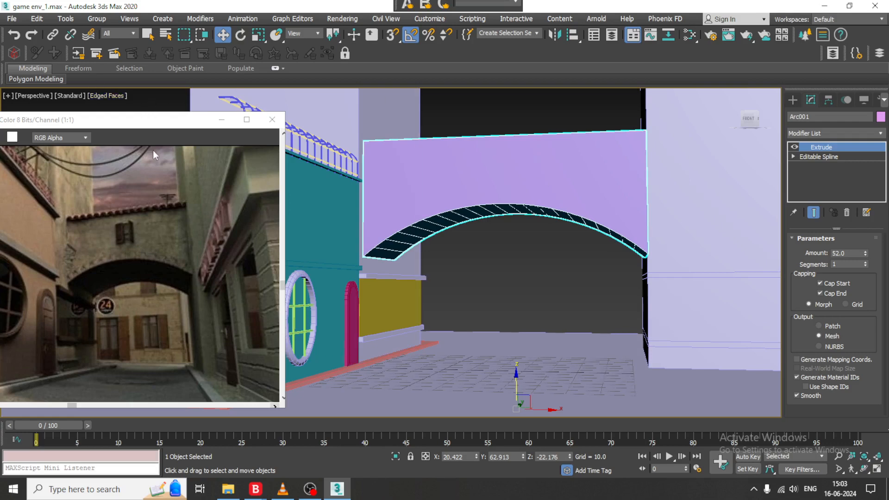
{"action": "left_click_drag", "start_coordinate": [129, 124], "coordinate": [213, 72]}
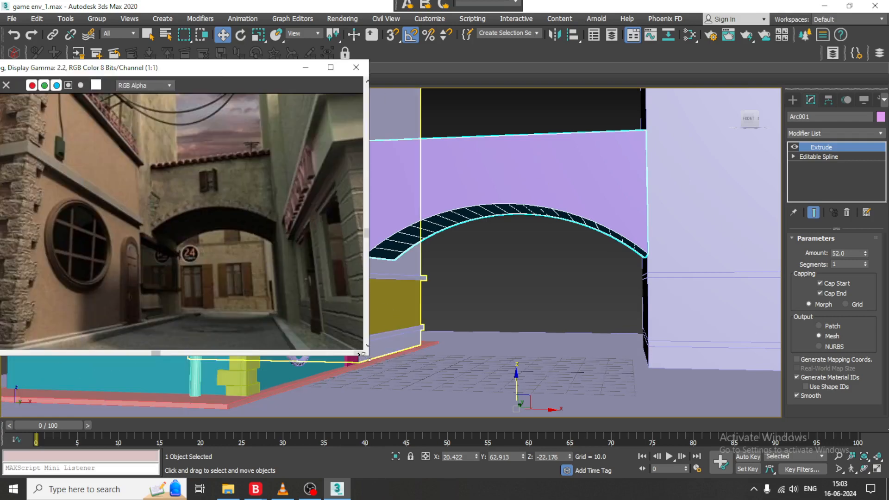
{"action": "left_click_drag", "start_coordinate": [367, 355], "coordinate": [306, 320]}
{"action": "scroll", "coordinate": [121, 197], "scroll_direction": "down", "scroll_amount": 2}
{"action": "scroll", "coordinate": [135, 177], "scroll_direction": "up", "scroll_amount": 1}
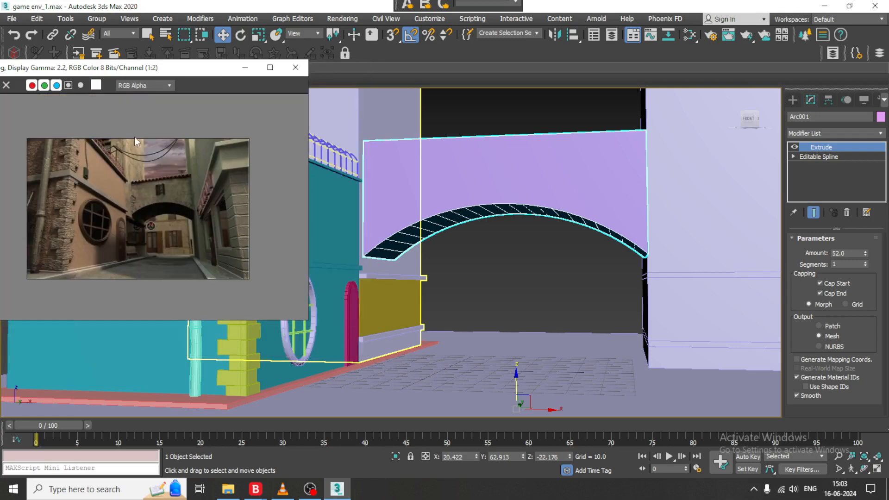
{"action": "left_click_drag", "start_coordinate": [116, 73], "coordinate": [127, 29]}
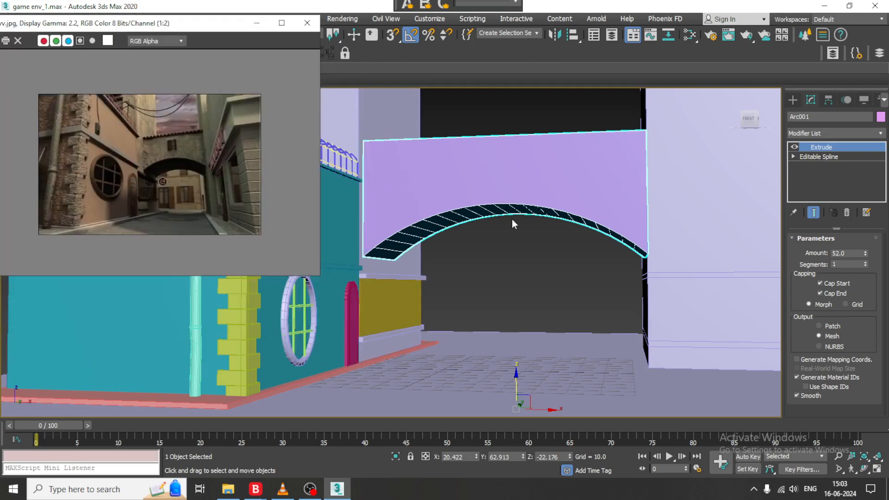
{"action": "left_click", "coordinate": [506, 270]}
{"action": "middle_click_drag", "start_coordinate": [510, 229], "coordinate": [511, 247]}
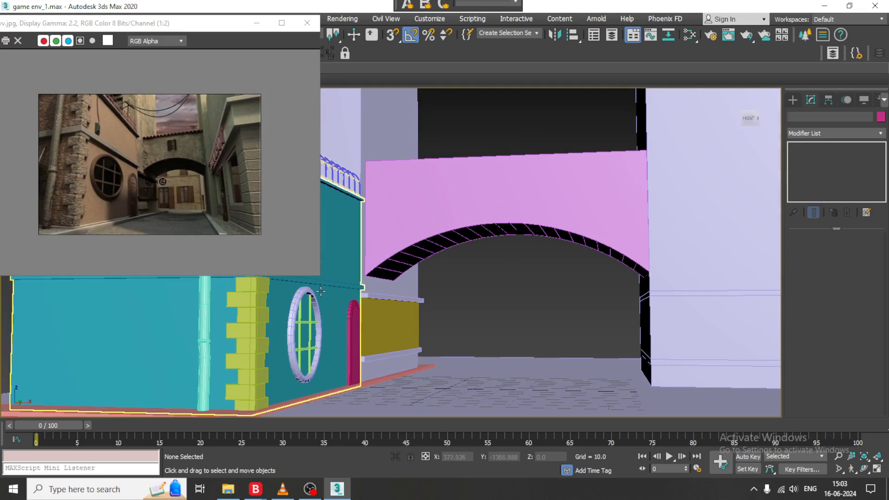
{"action": "left_click_drag", "start_coordinate": [317, 274], "coordinate": [278, 241]}
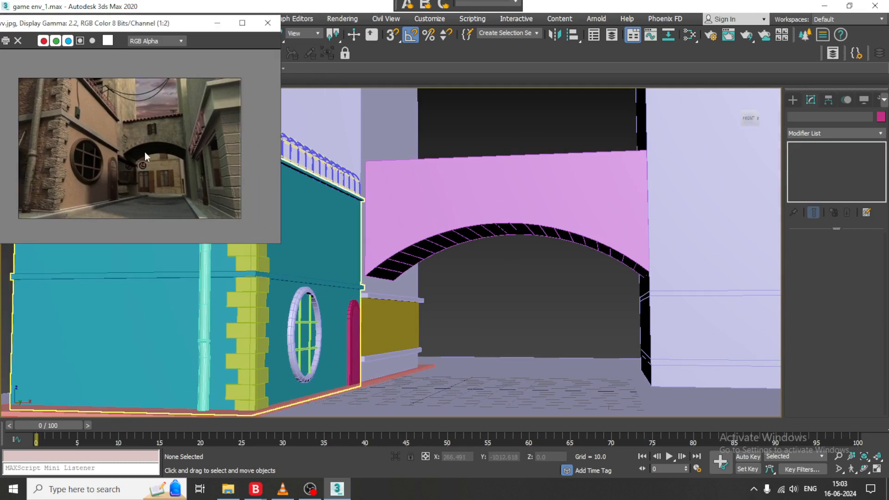
Frame the arched bridge between the buildings like the reference and switch the interface to Expert Mode.
{"action": "middle_click_drag", "start_coordinate": [565, 257], "coordinate": [558, 258], "text": "alt"}
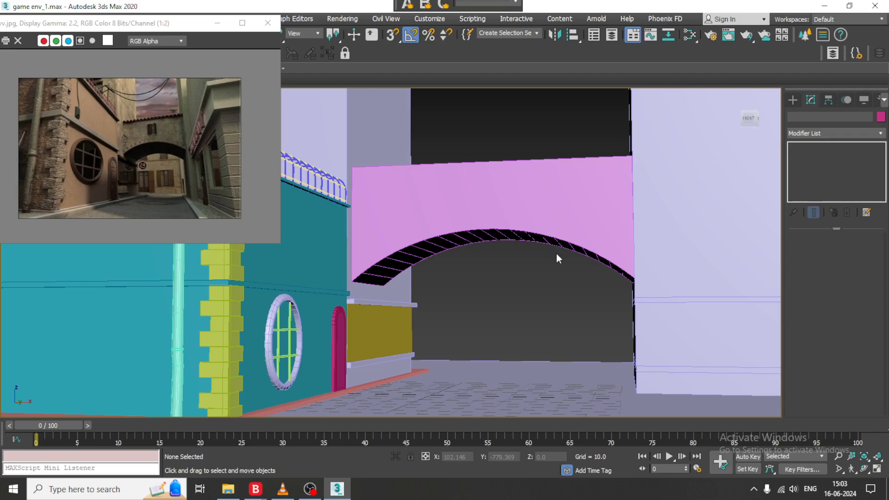
{"action": "middle_click_drag", "start_coordinate": [557, 253], "coordinate": [576, 260]}
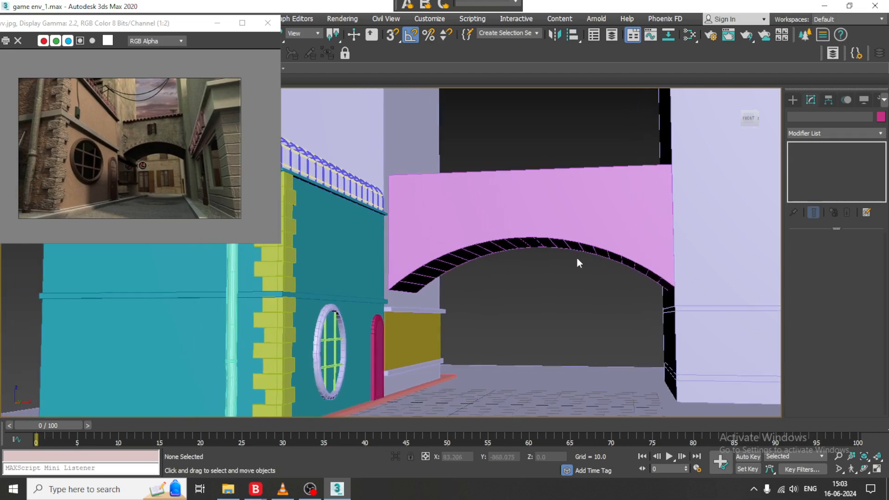
{"action": "key", "text": "ctrl+x"}
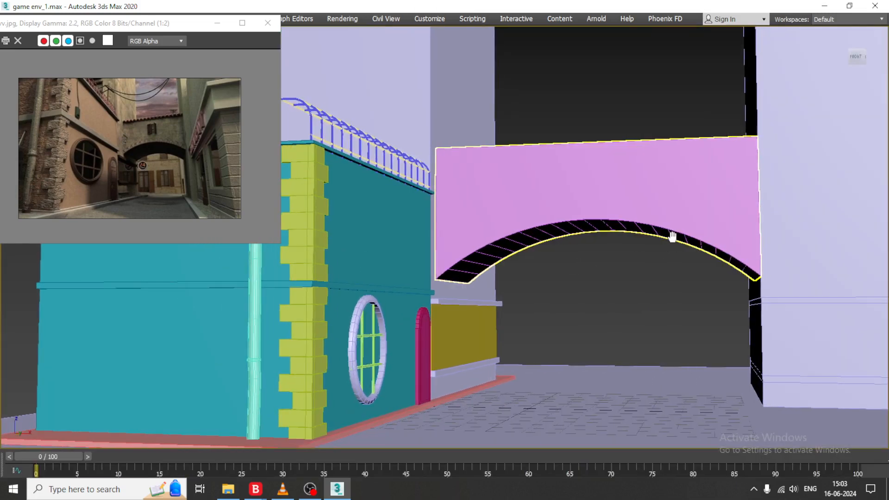